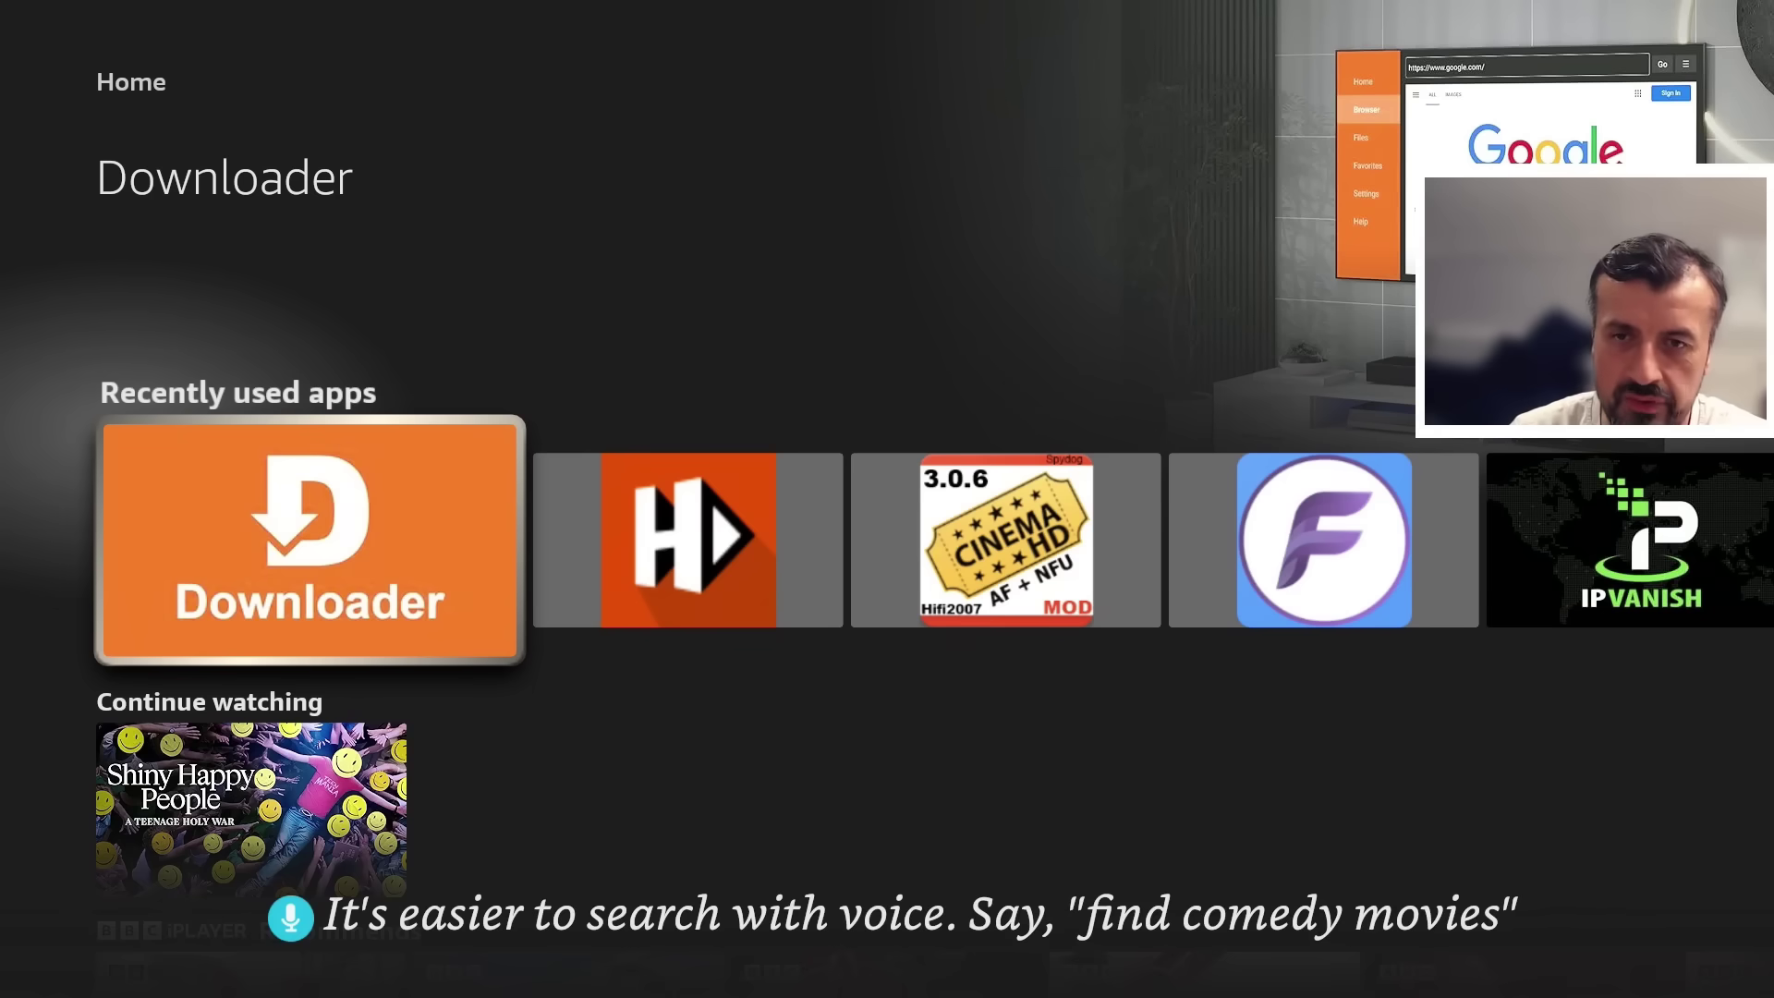
# Switch to IPVanish from recent apps and confirm it is connected to London, UK
pyautogui.press('Right')
pyautogui.press('Right')
pyautogui.press('Right')
pyautogui.press('Right')
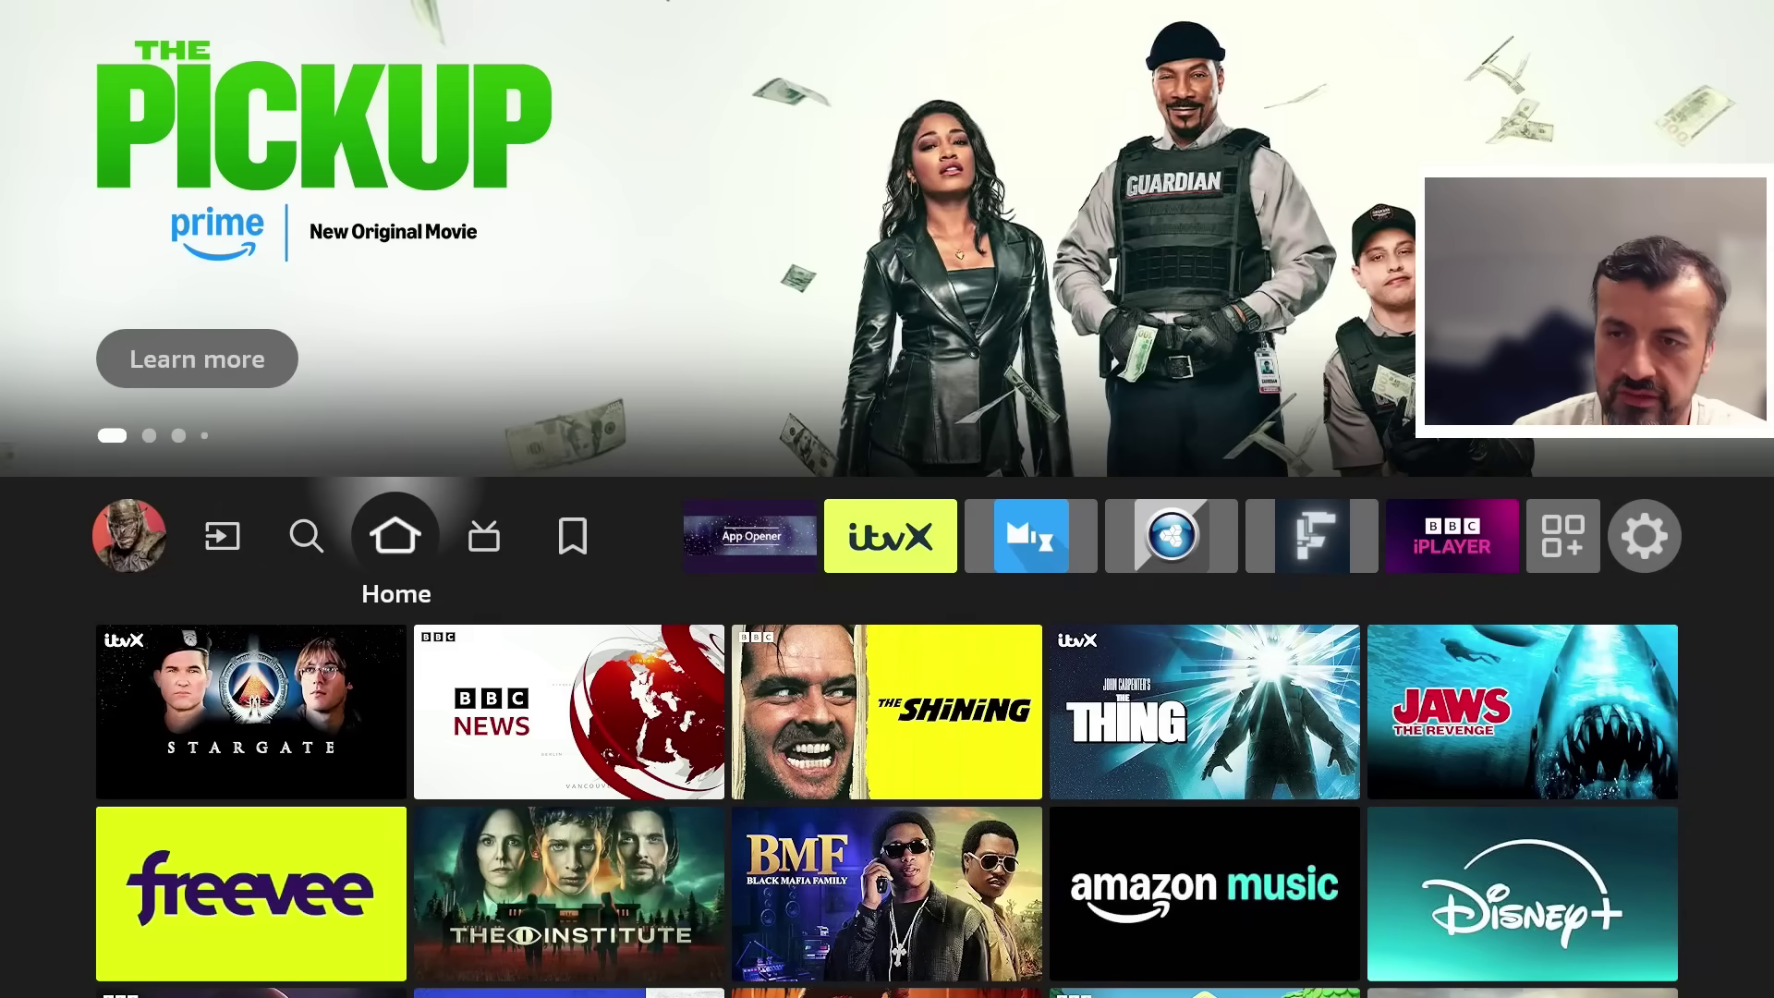
# Search Fire TV for 'Do' and pick the Downloader suggestion to list the Downloader app
pyautogui.press('Left')
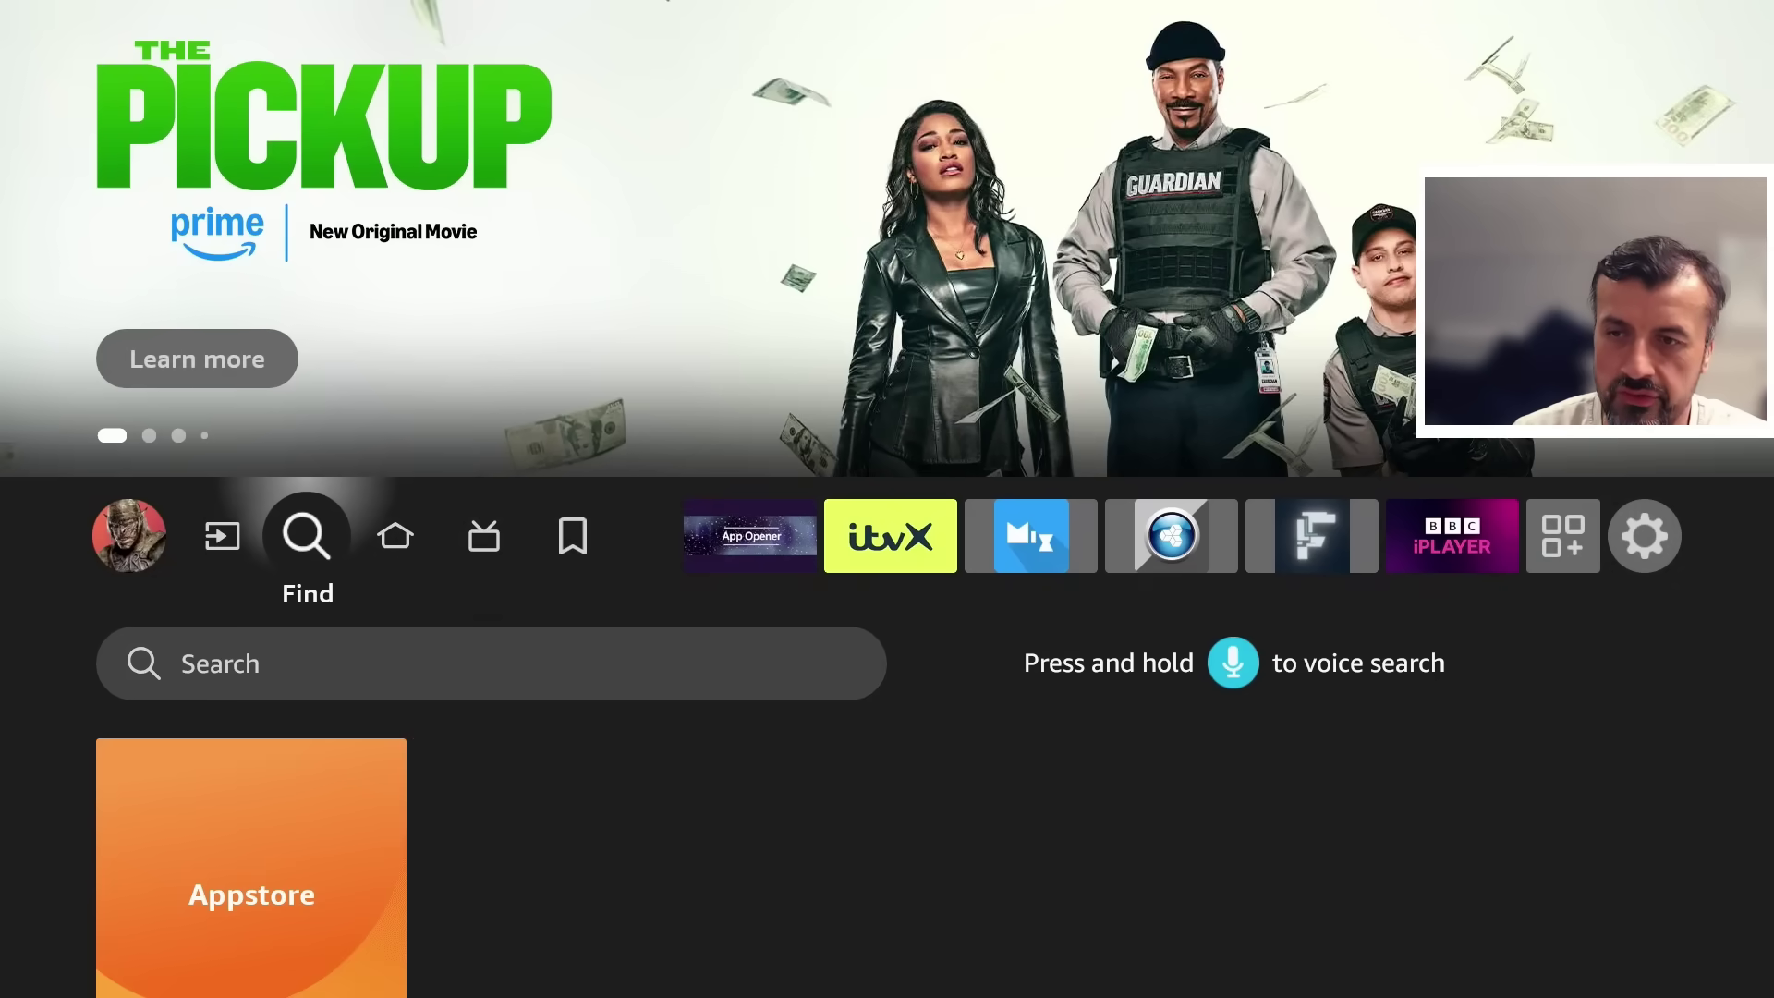
pyautogui.press('Return')
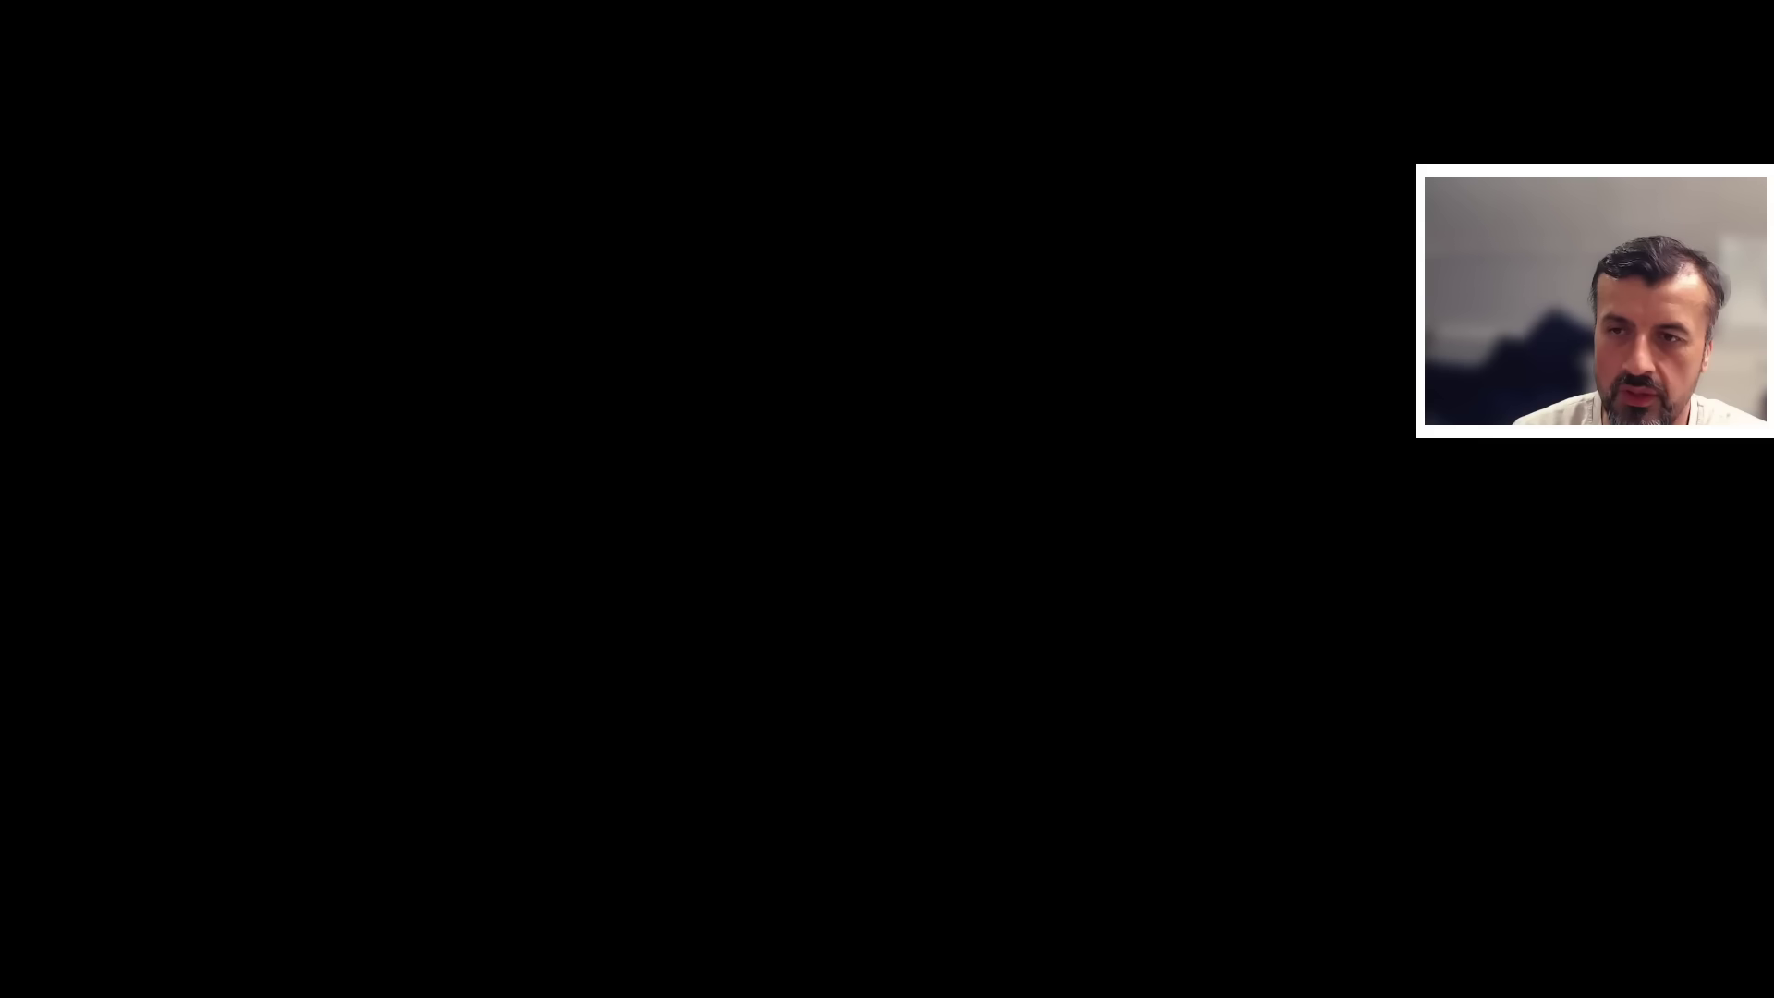
pyautogui.press('Right')
pyautogui.press('Right')
pyautogui.press('Right')
pyautogui.press('Return')
pyautogui.press('Down')
pyautogui.press('Left')
pyautogui.press('Left')
pyautogui.press('Return')
pyautogui.press('Right')
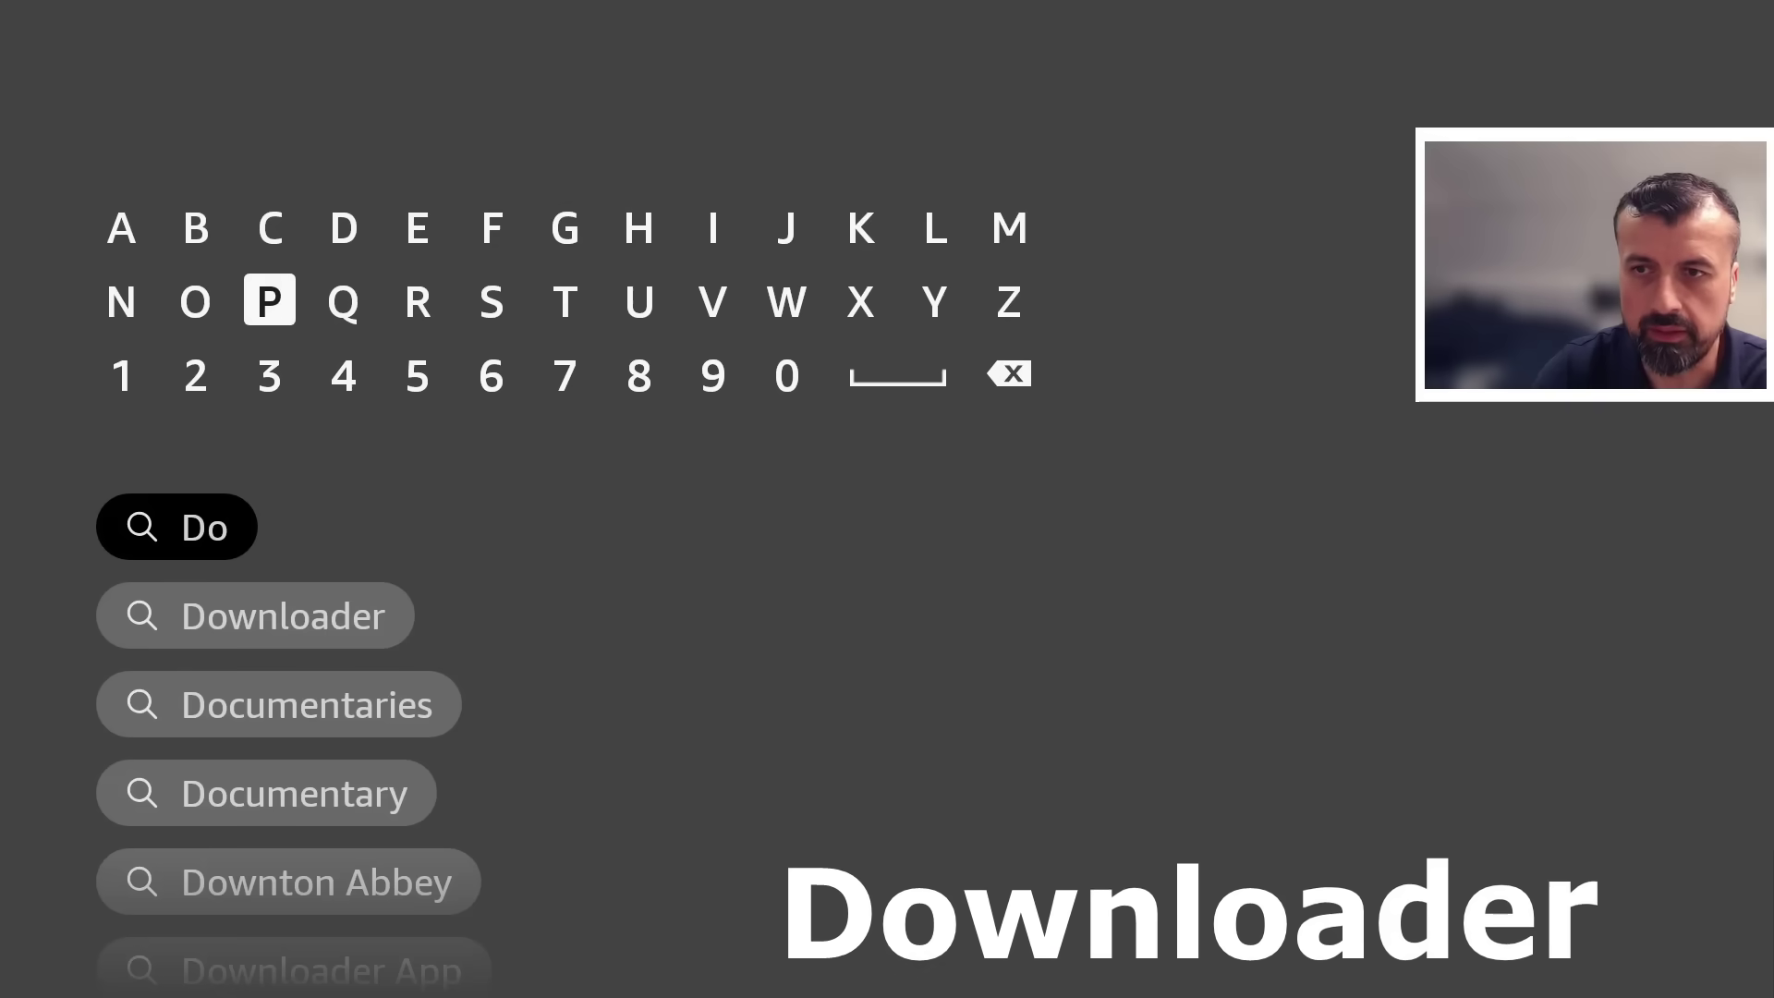
pyautogui.press('Right')
pyautogui.press('Right')
pyautogui.press('Right')
pyautogui.press('Right')
pyautogui.press('Down')
pyautogui.press('Down')
pyautogui.press('Down')
pyautogui.press('Return')
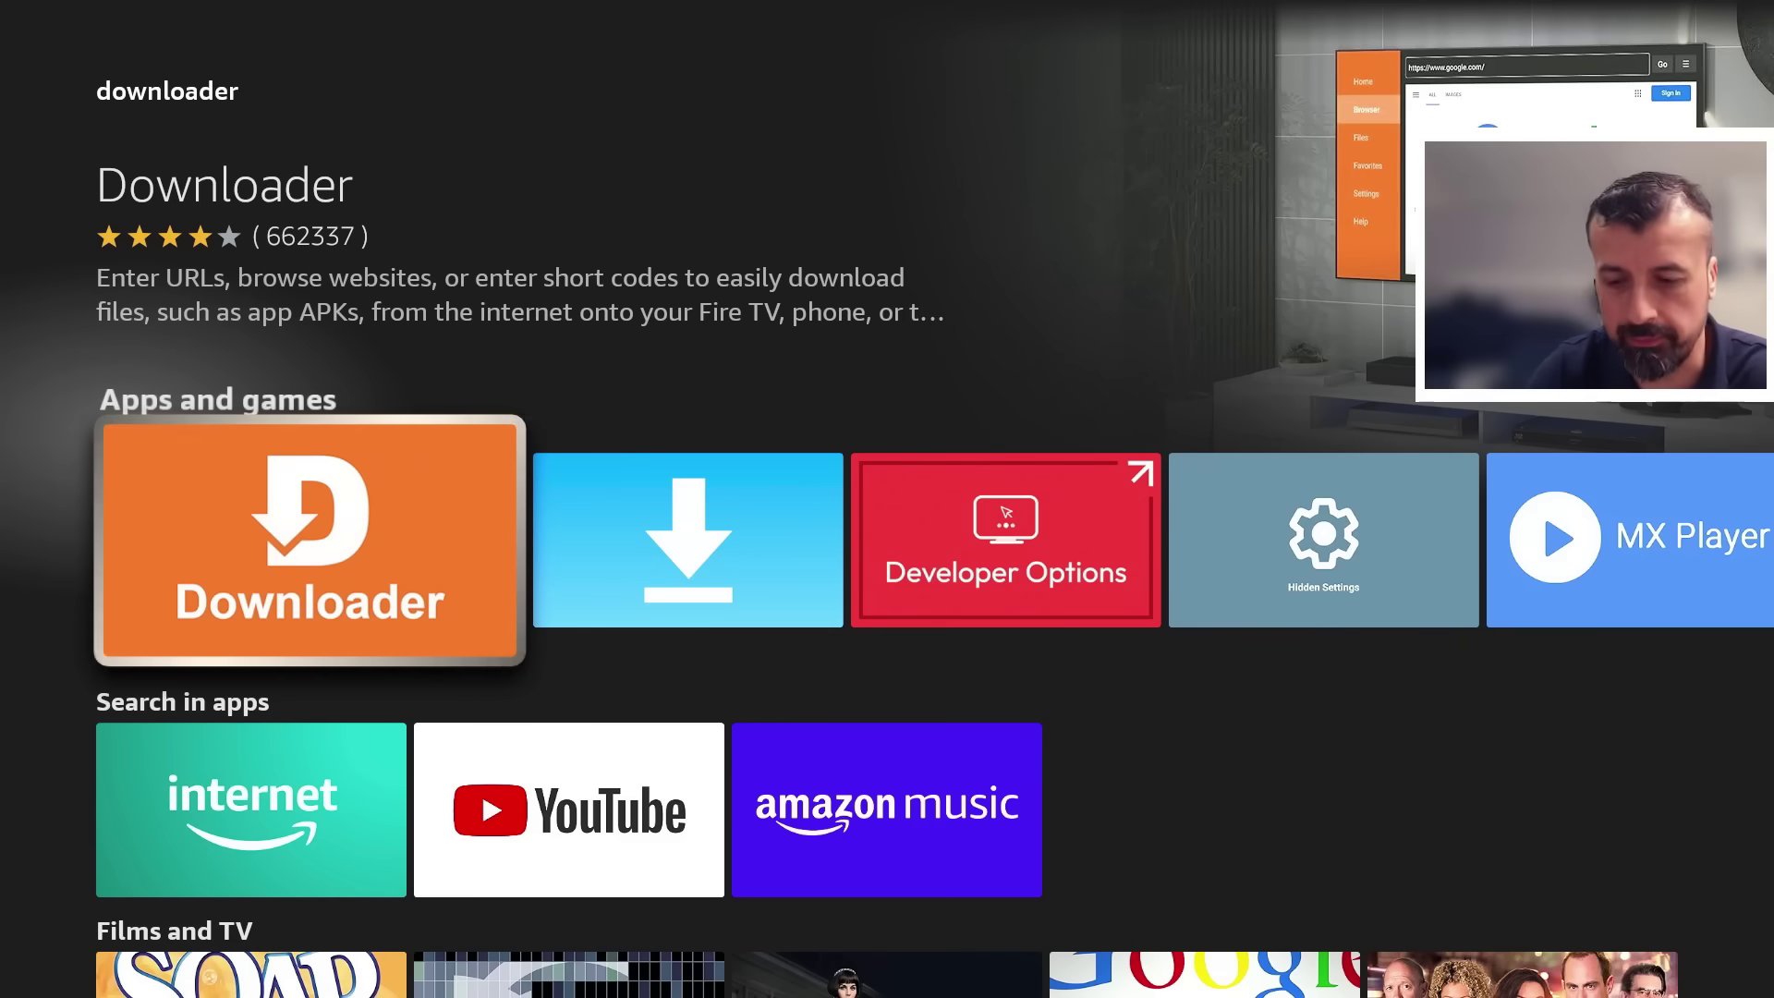
# Leave the search results and go to Settings > My Fire TV
pyautogui.press('Return')
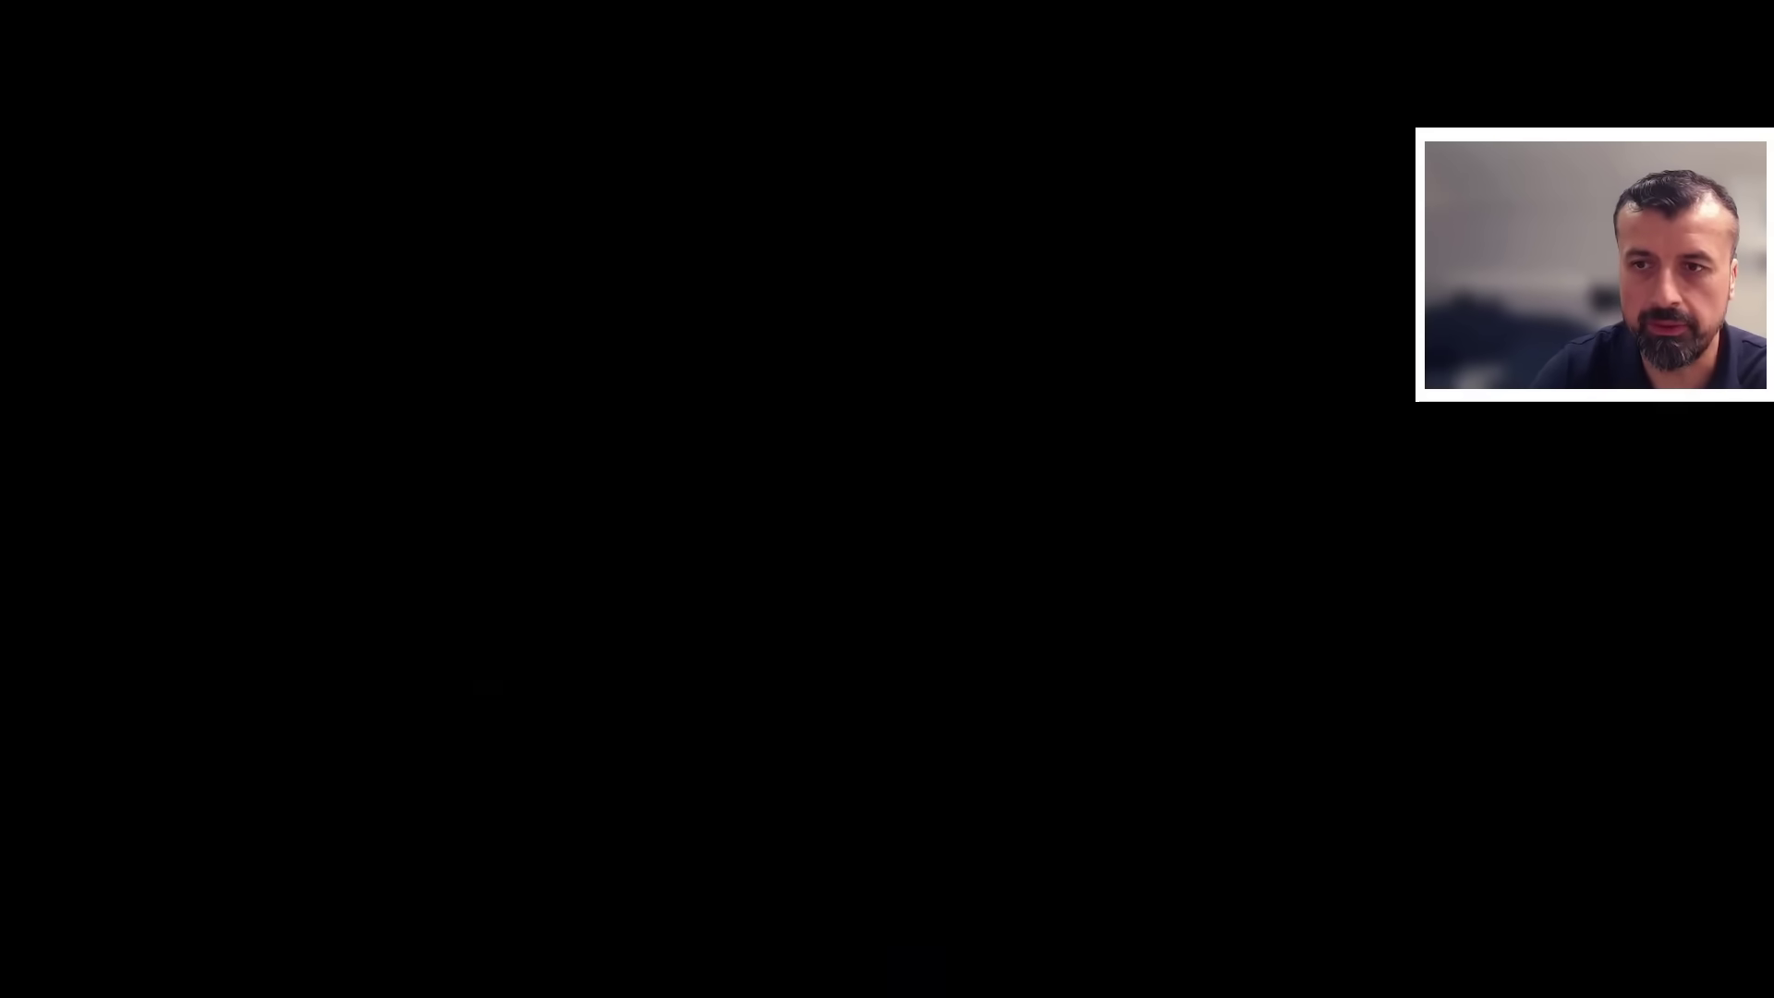
pyautogui.press('Left')
pyautogui.press('Left')
pyautogui.press('Left')
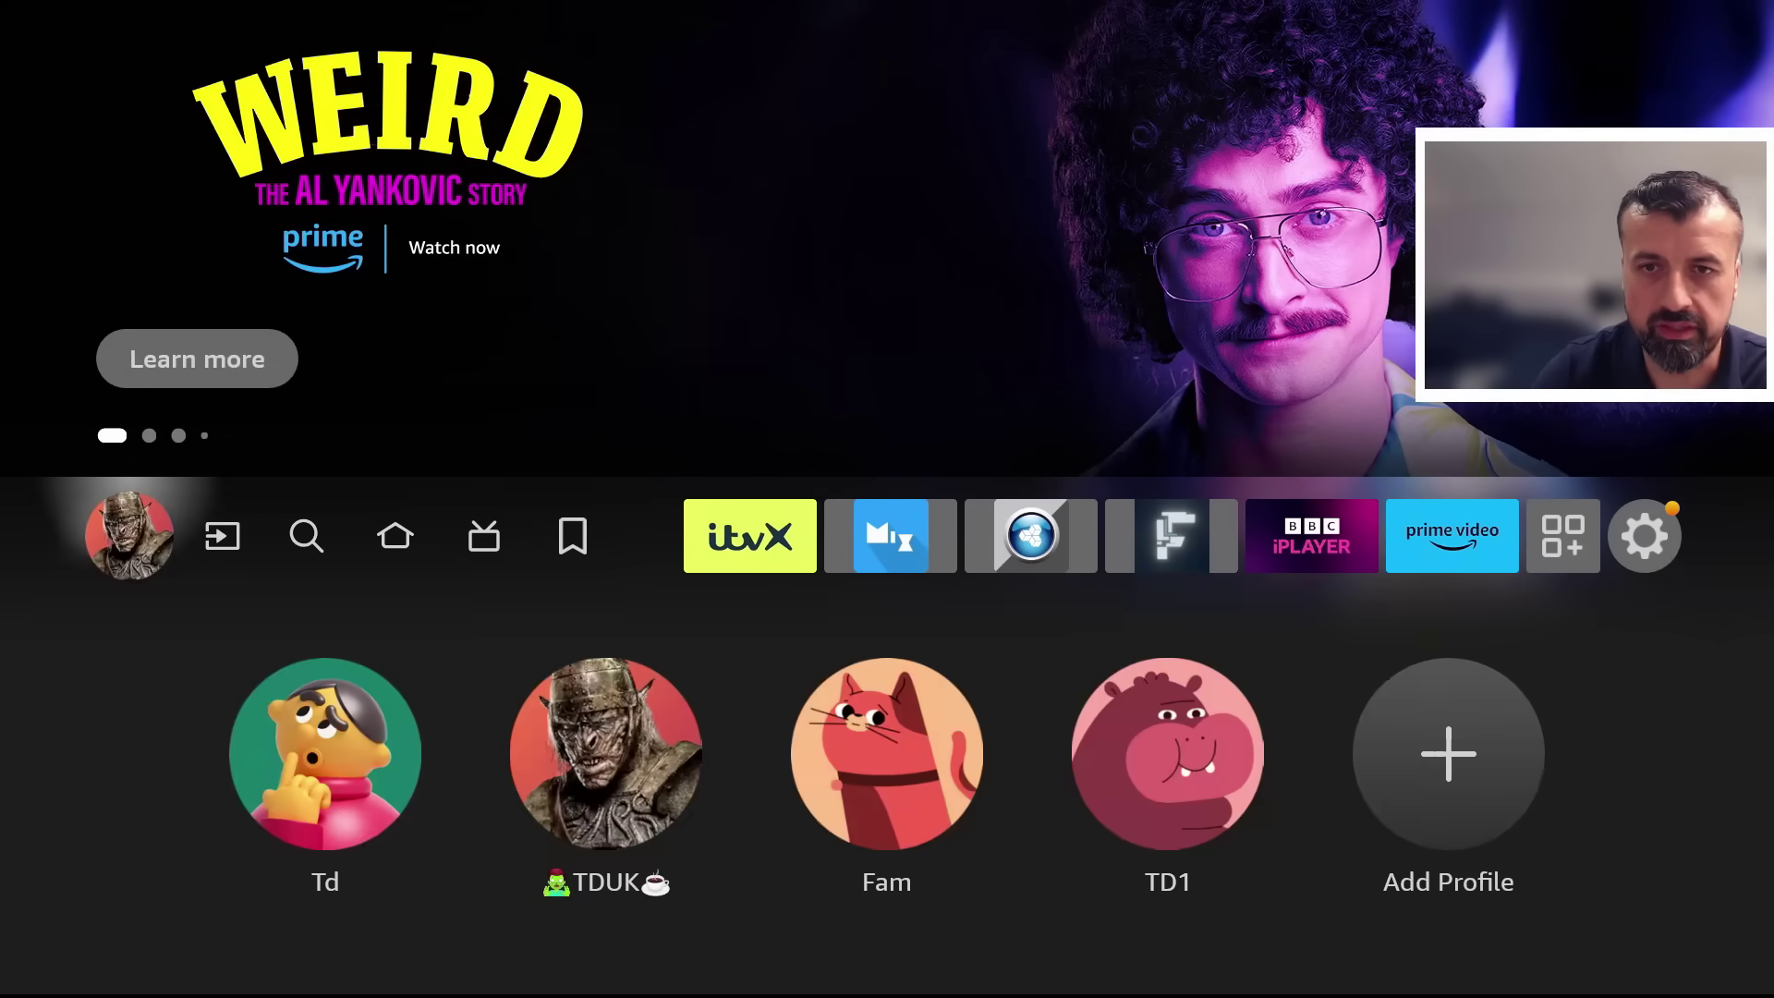
pyautogui.press('Left')
pyautogui.press('Down')
pyautogui.press('Down')
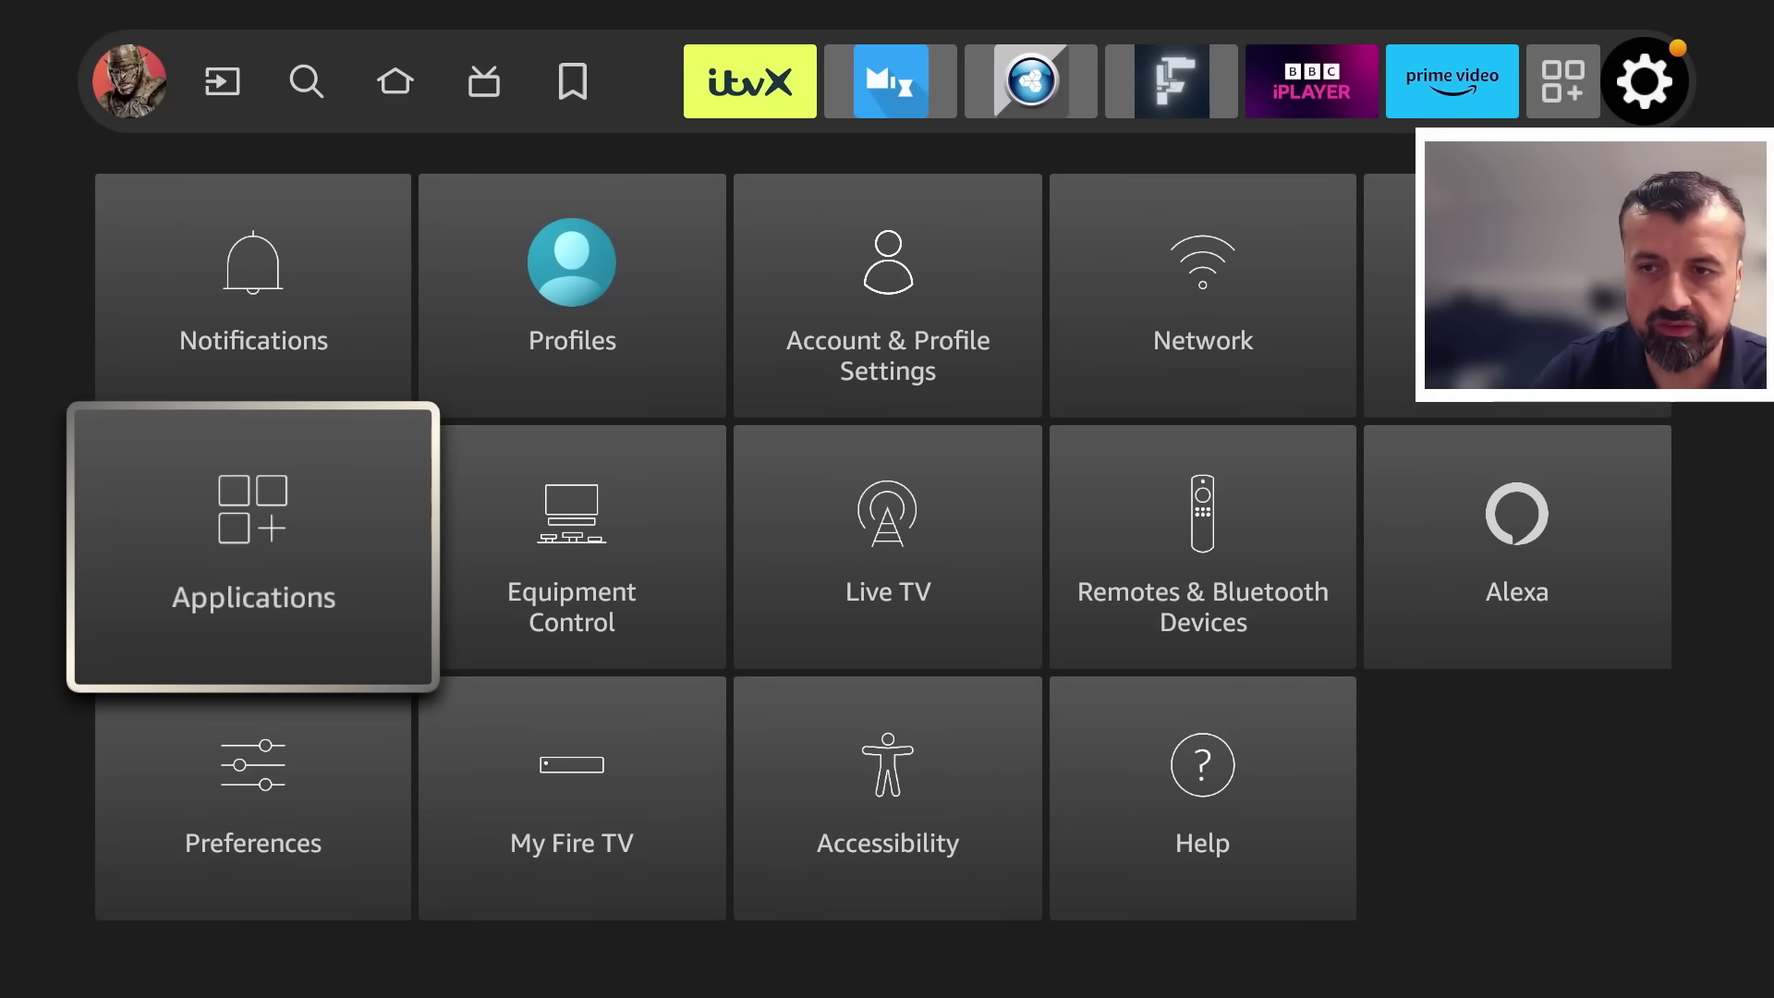
pyautogui.press('Down')
pyautogui.press('Right')
pyautogui.press('Return')
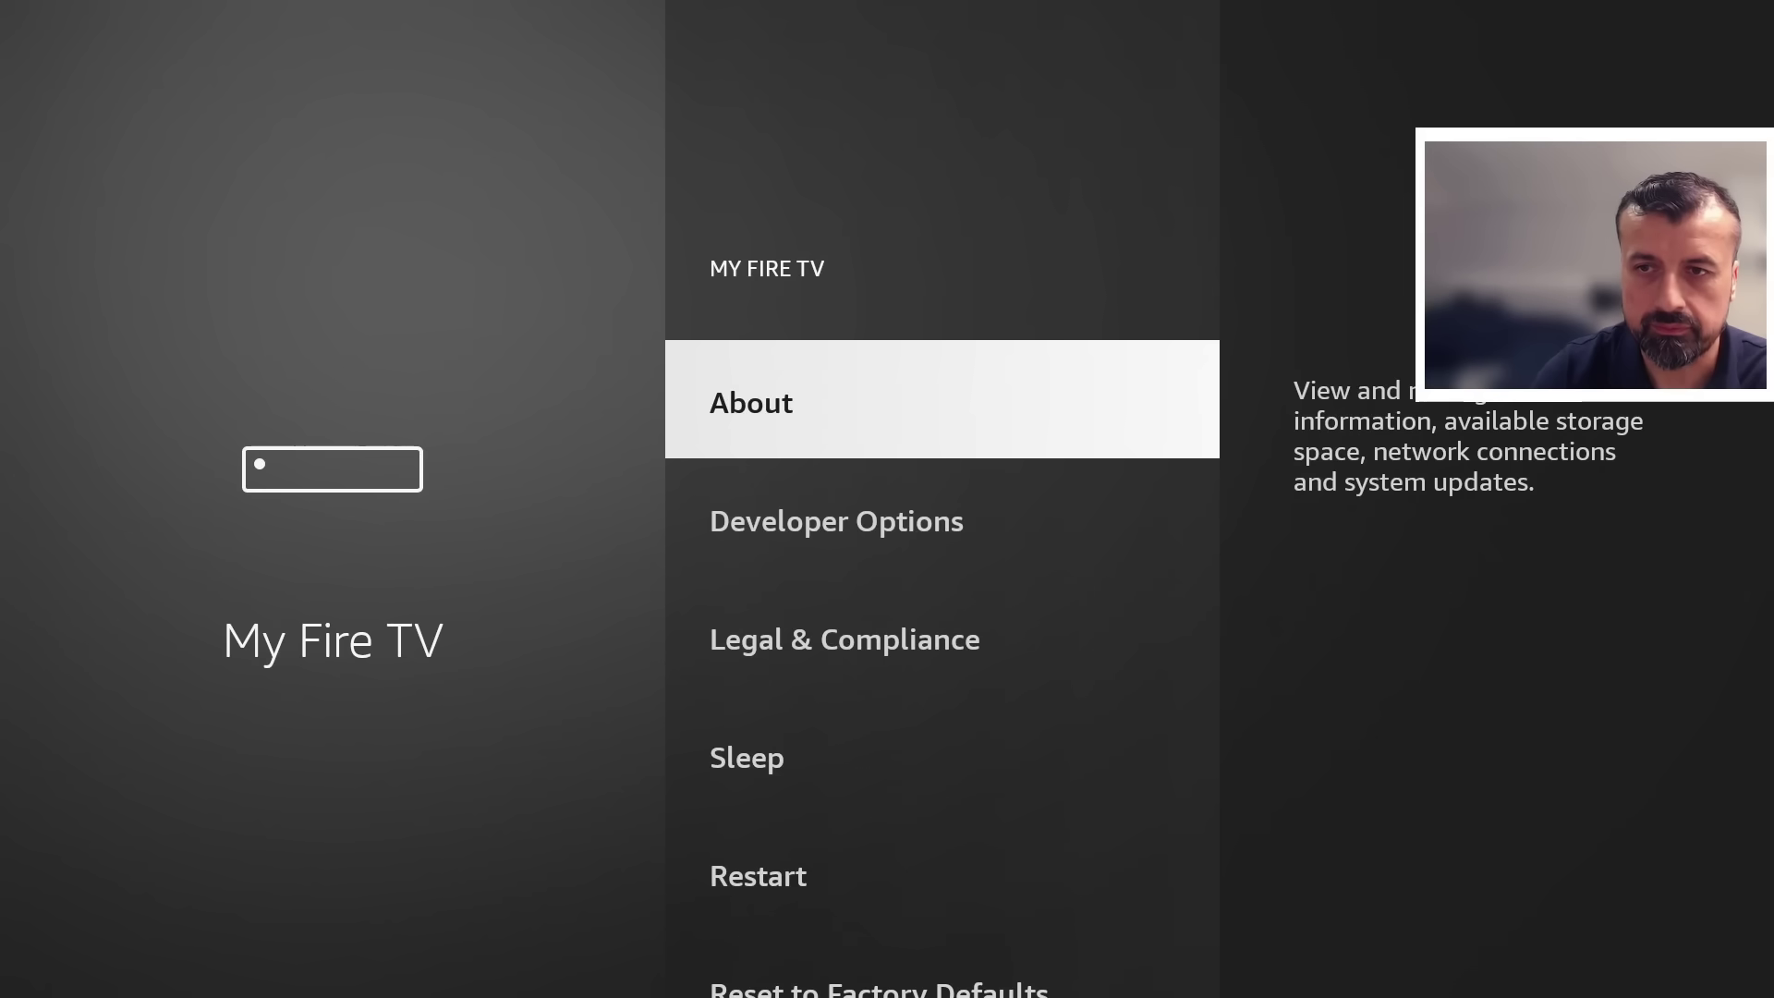
# In About, press Fire TV Cube until it reports you're already a developer, then go back
pyautogui.press('Down')
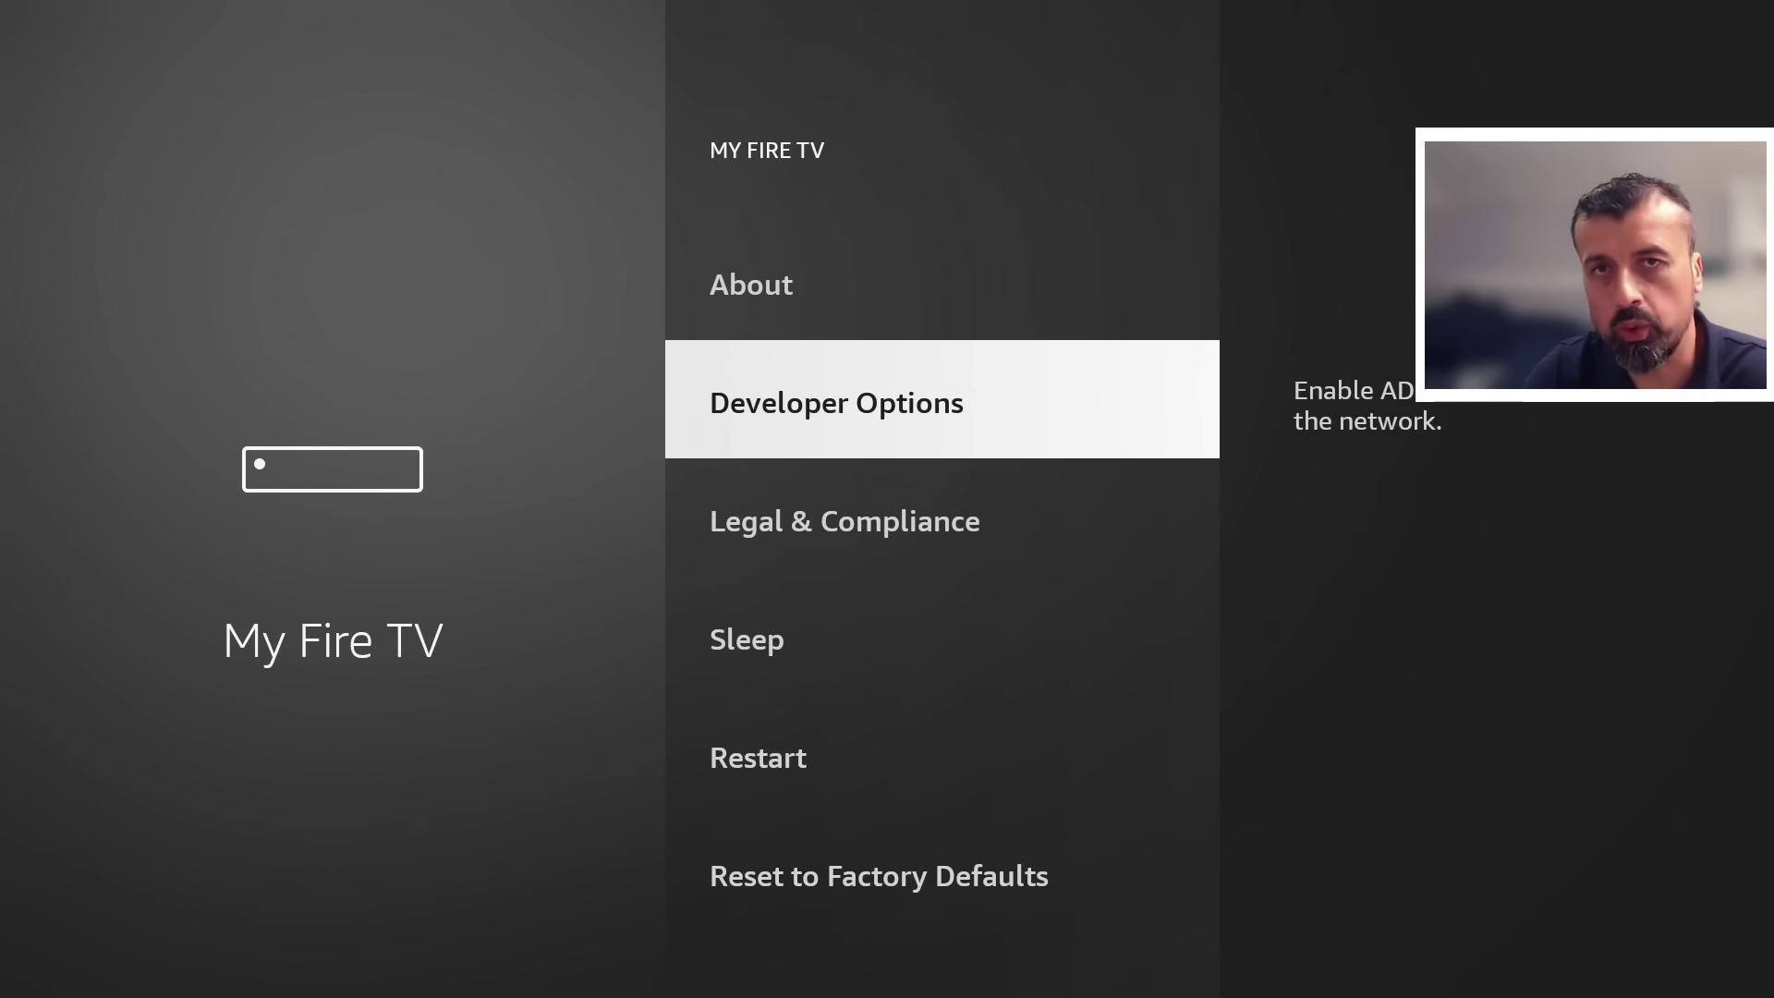
pyautogui.press('Up')
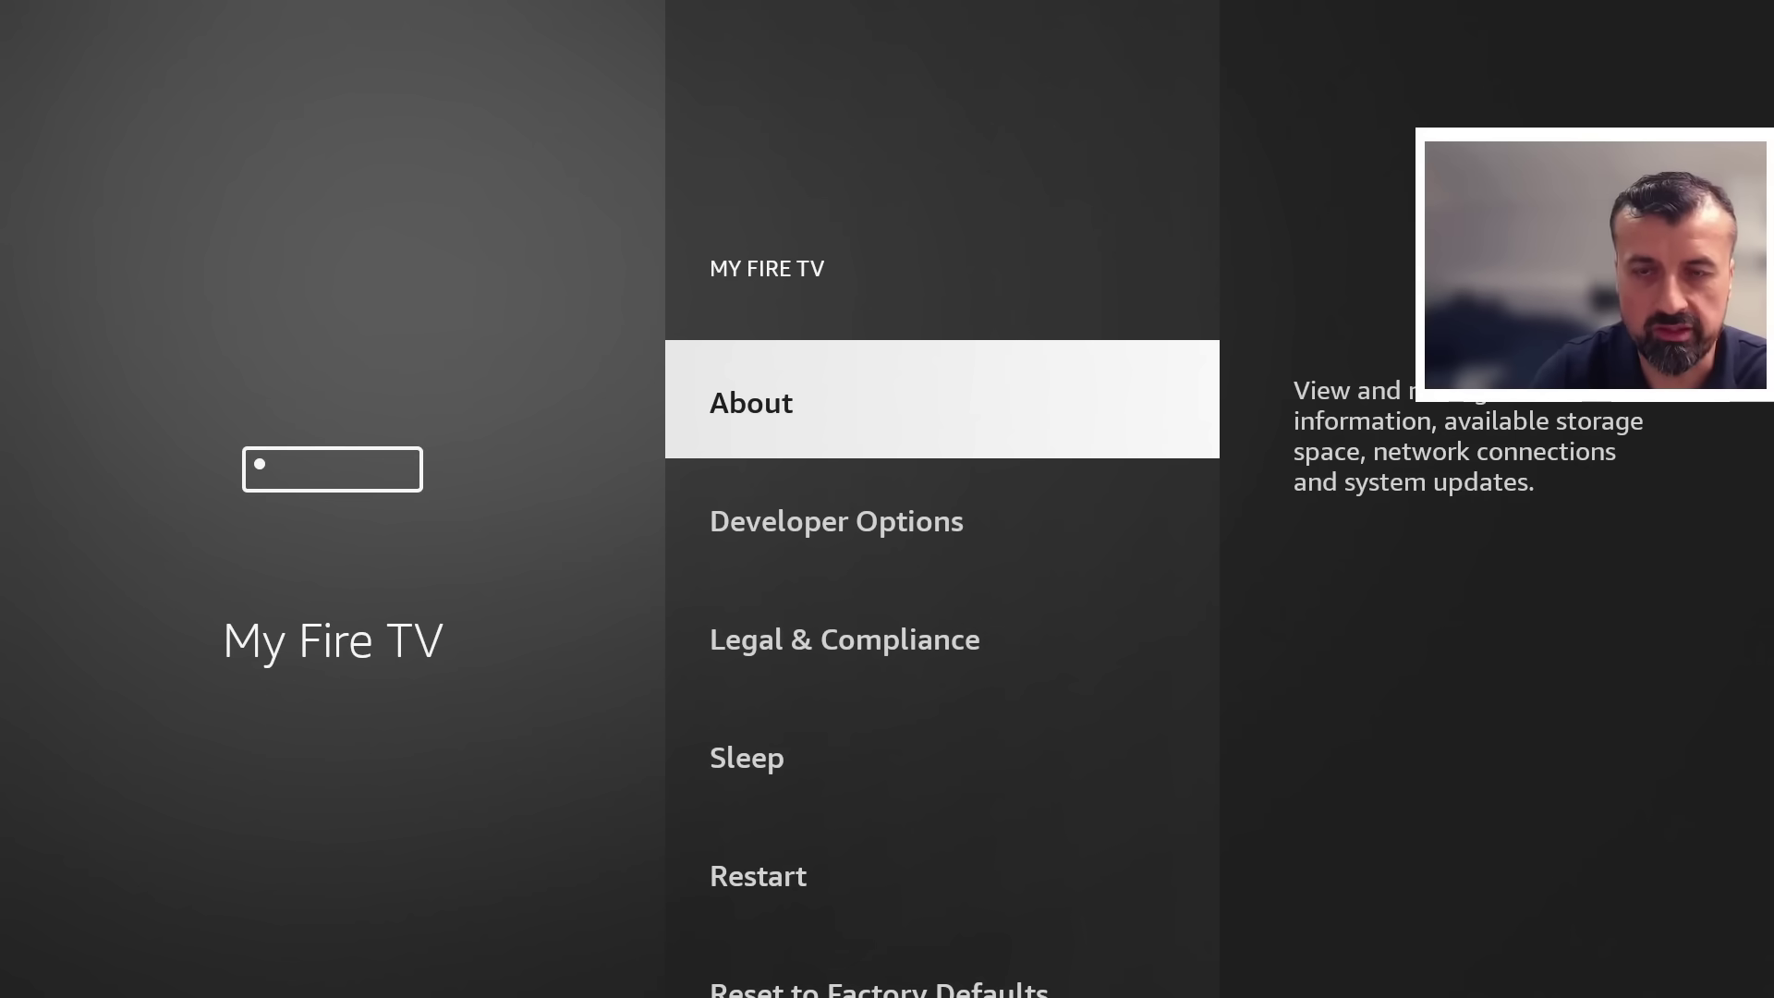
pyautogui.press('Return')
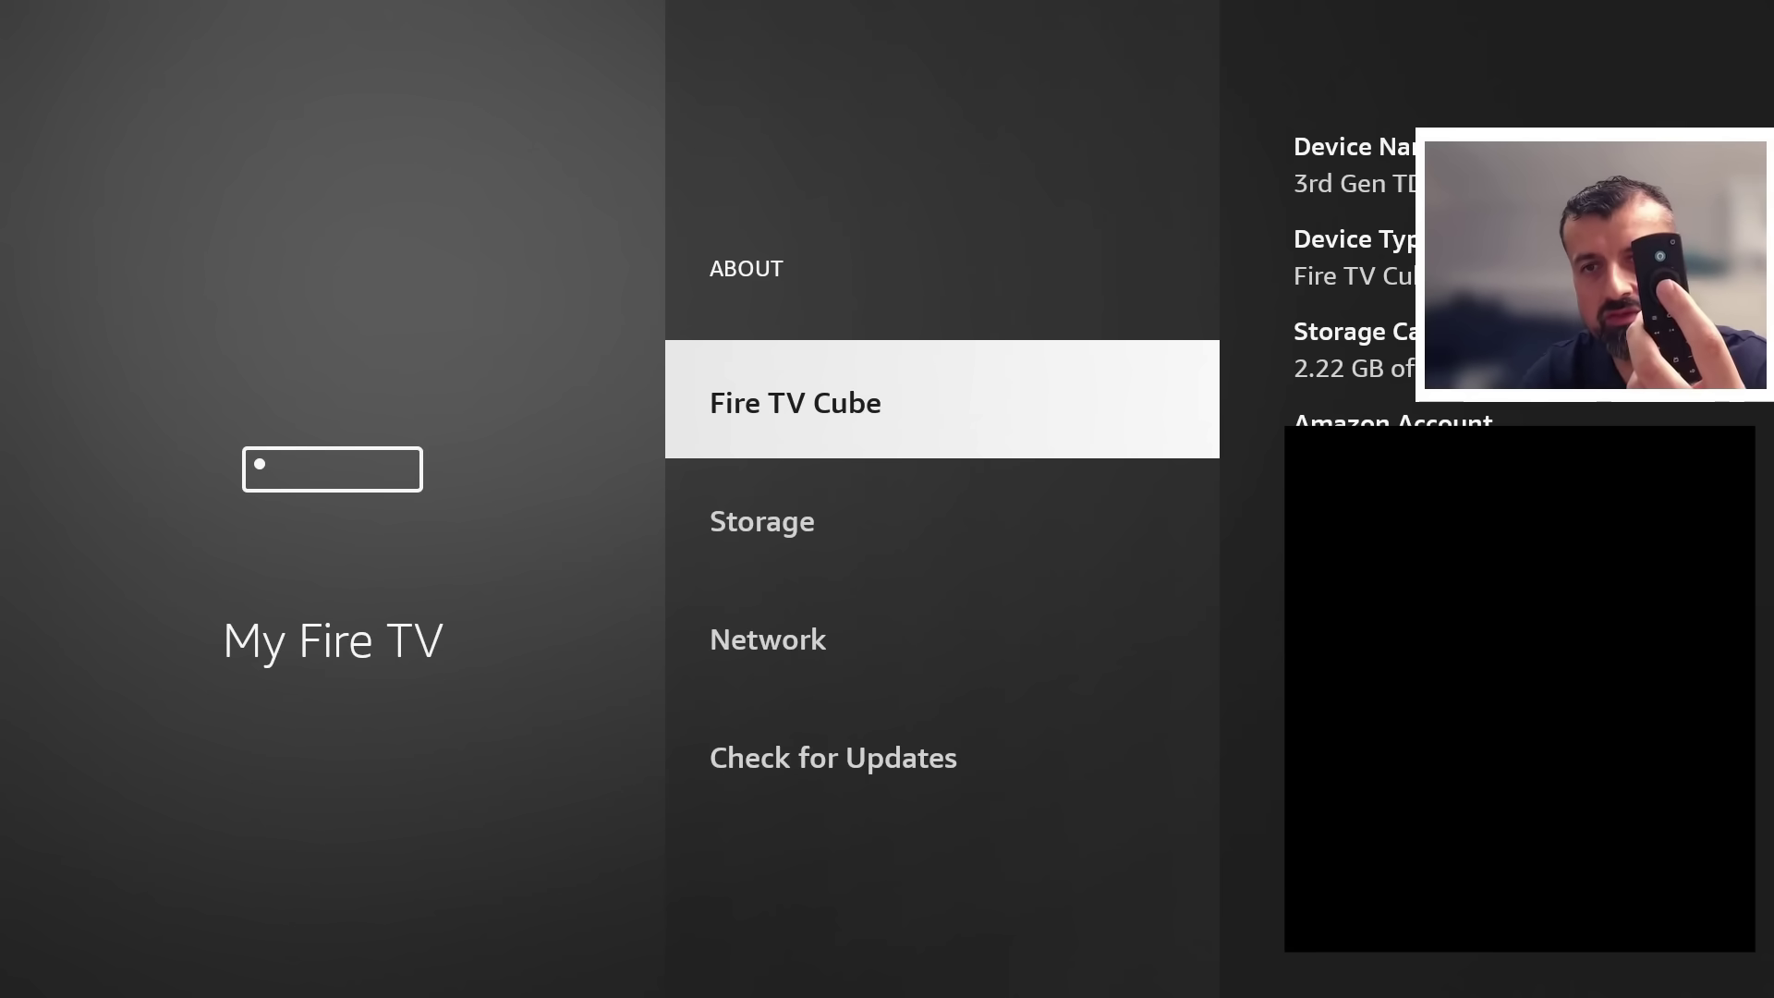
pyautogui.press('Return')
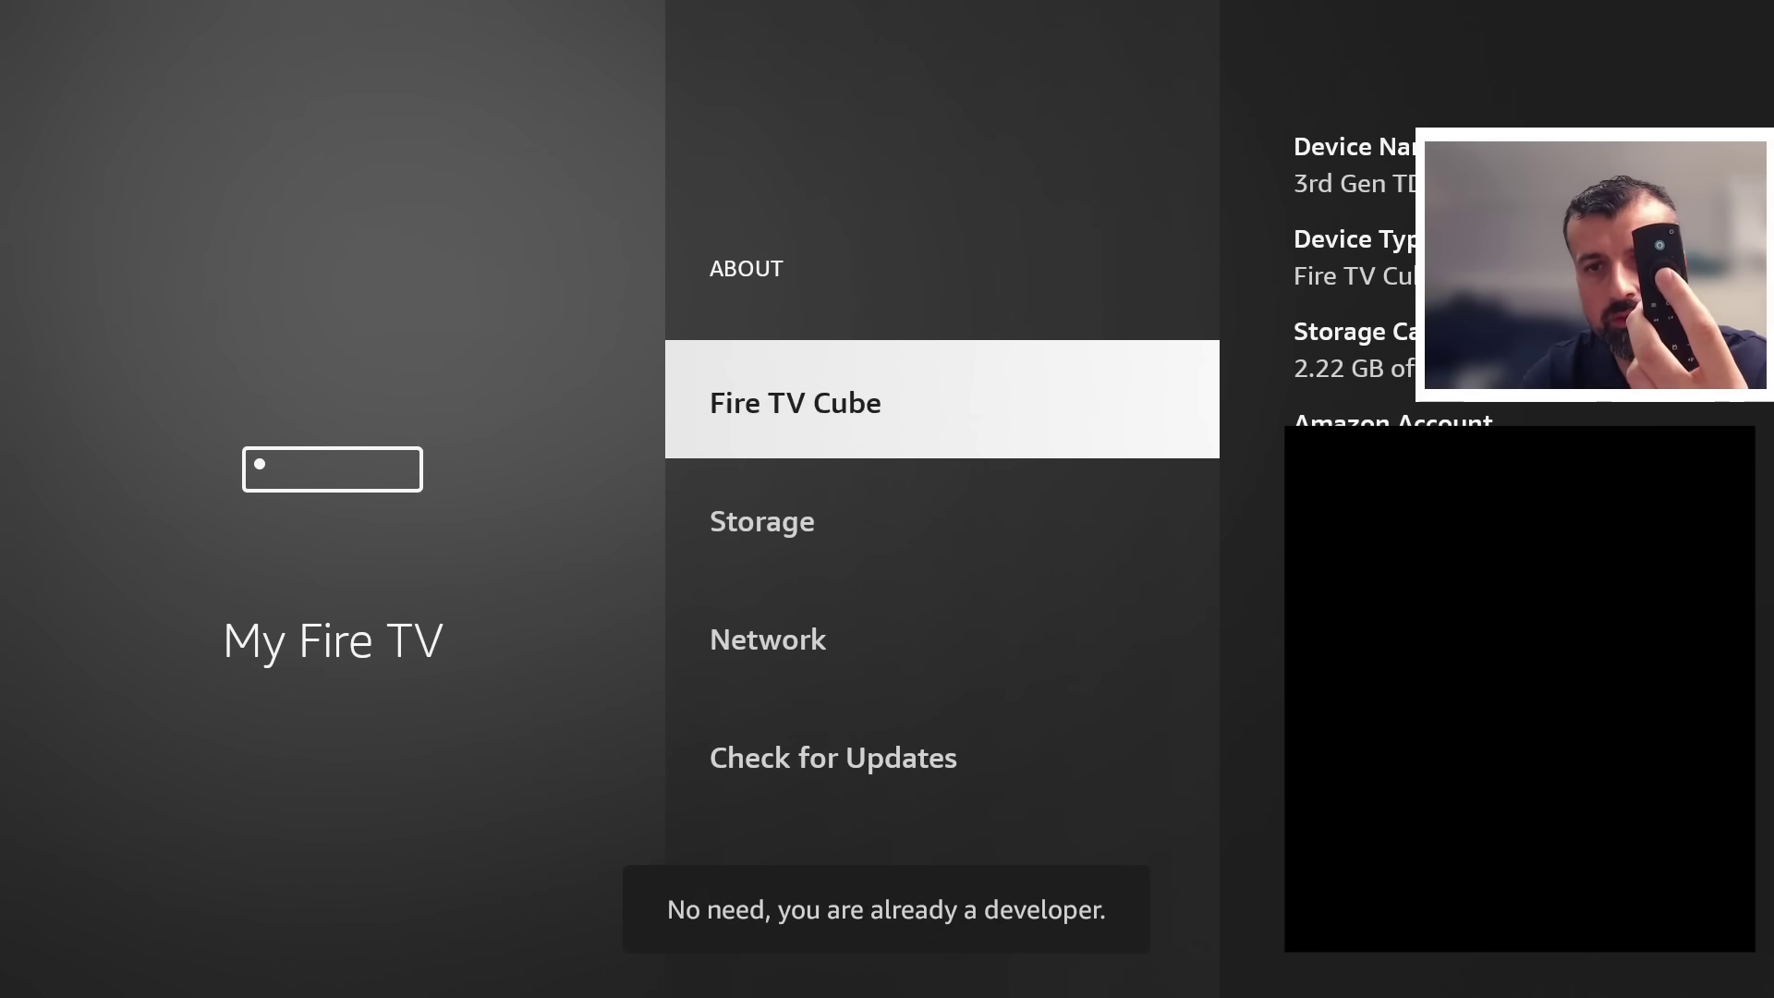
pyautogui.press('Return')
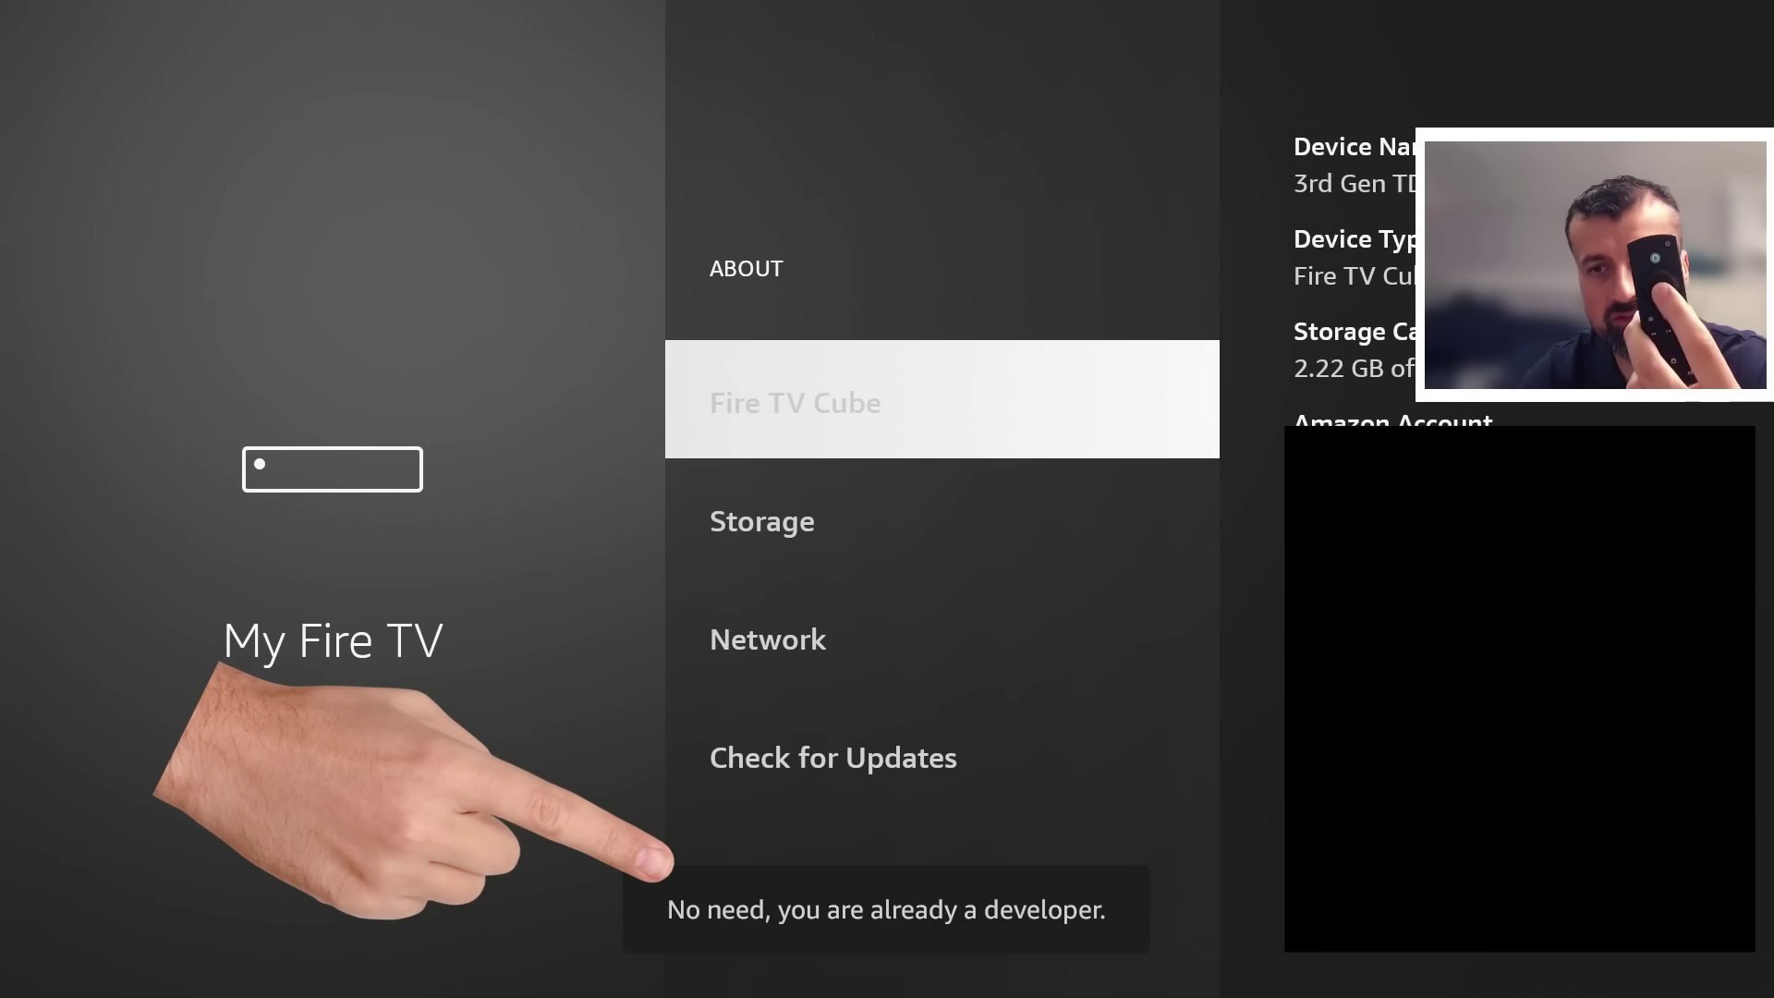
pyautogui.press('Return')
pyautogui.press('Return')
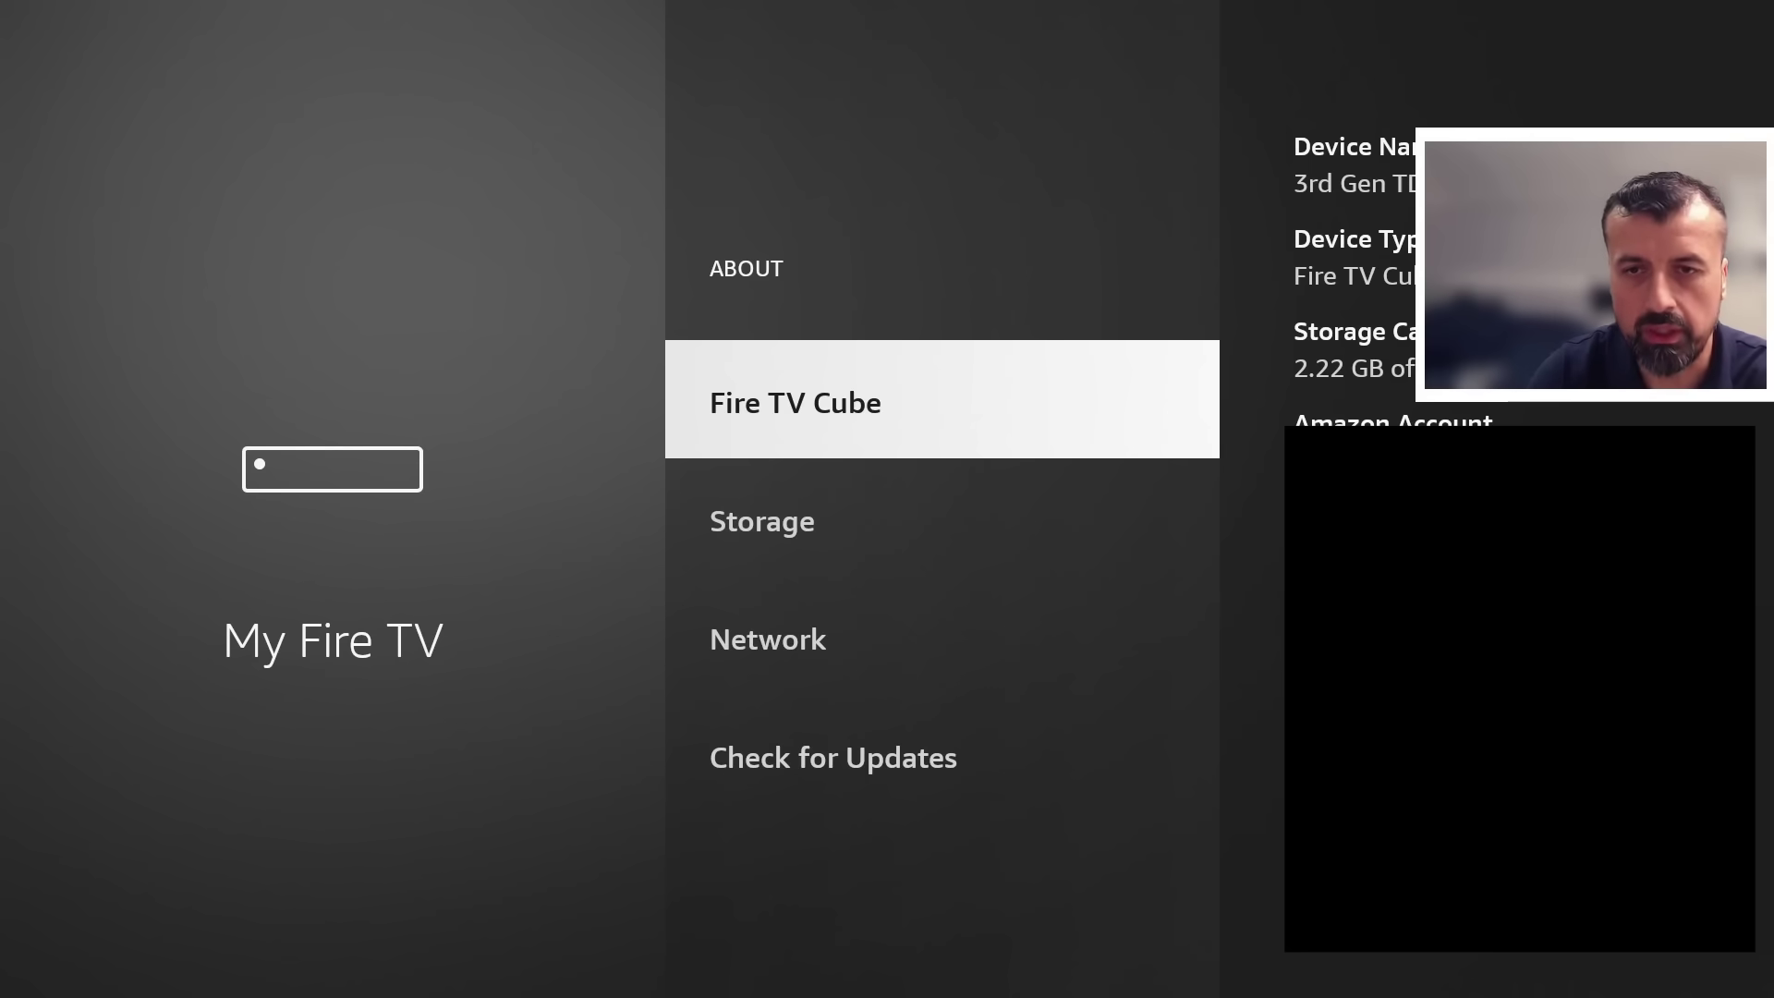
pyautogui.press('Escape')
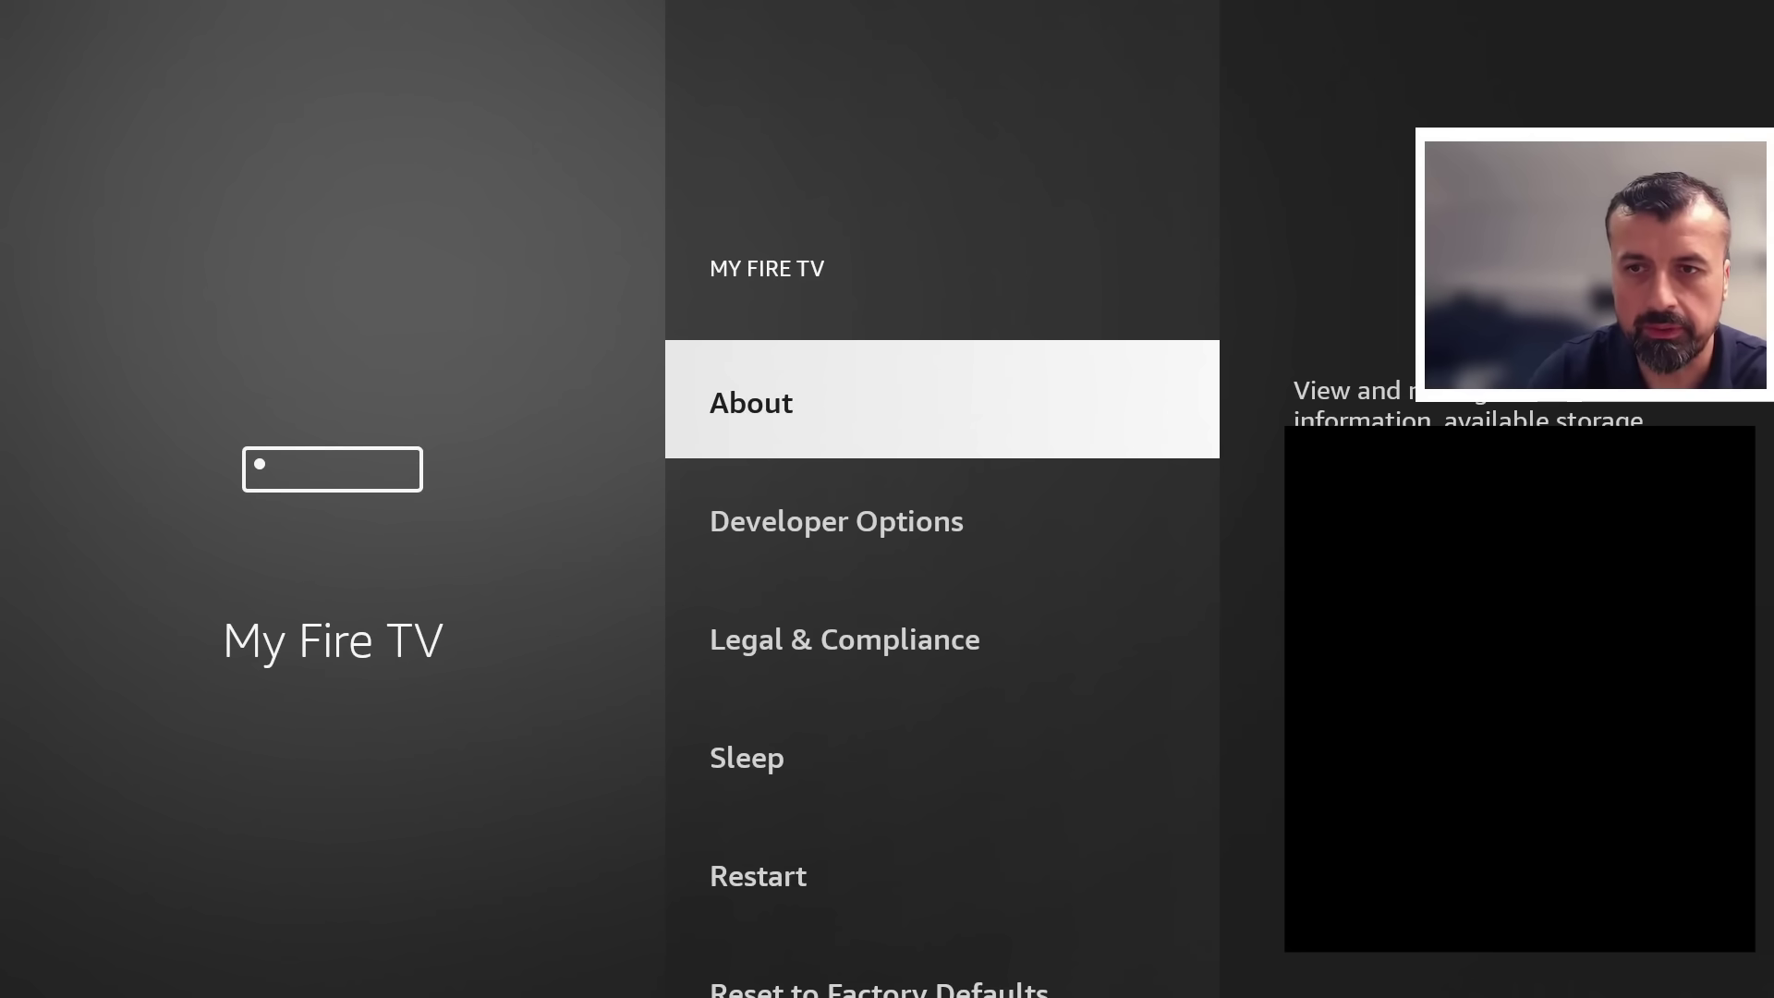
# In Developer Options > Install unknown apps, switch Downloader ON
pyautogui.press('Down')
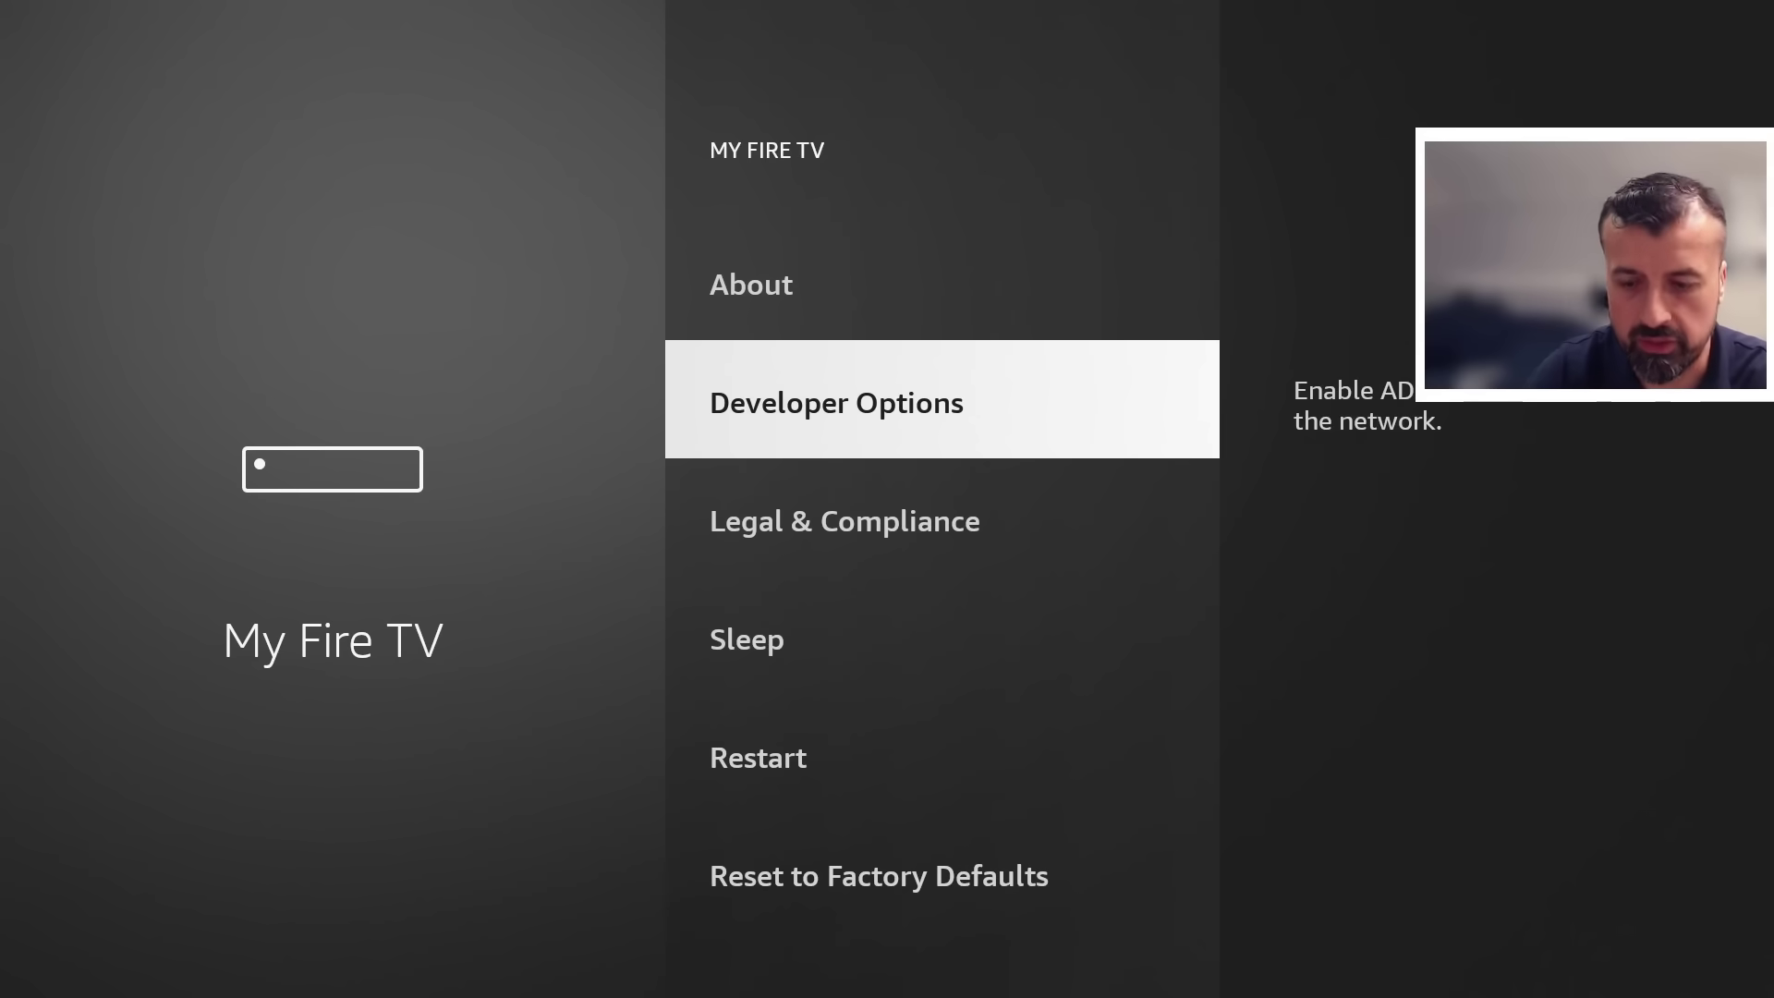
pyautogui.press('Return')
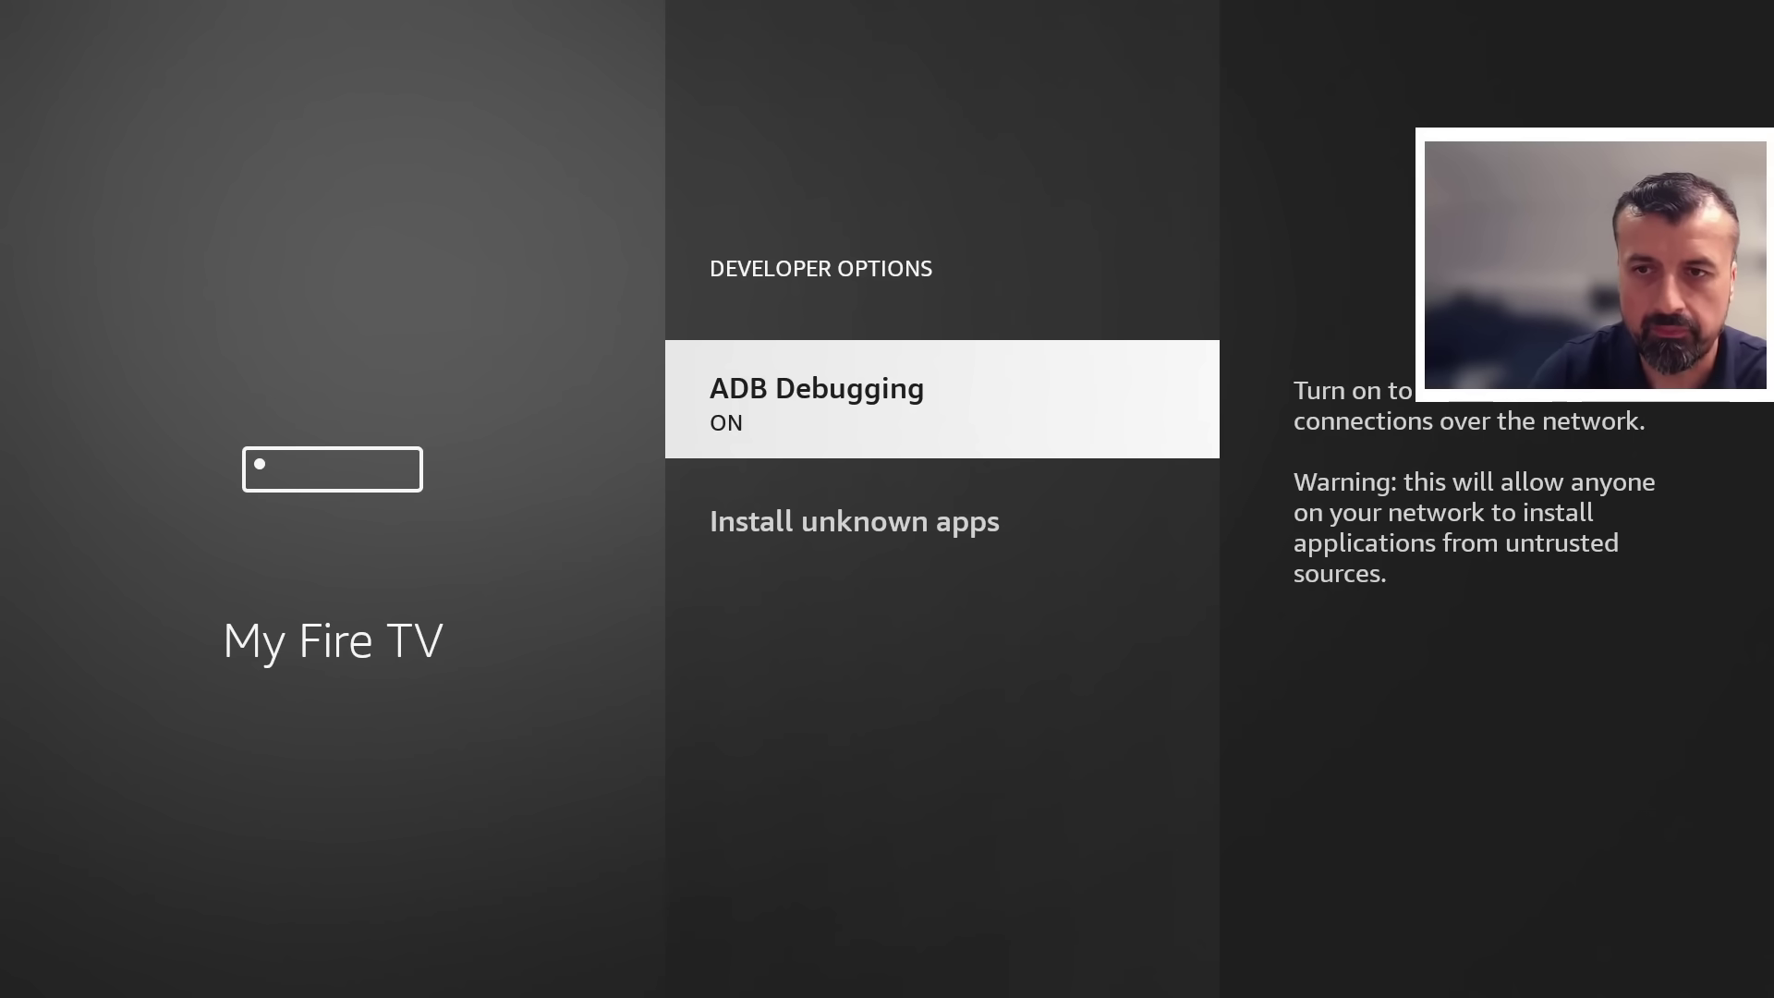
pyautogui.press('Down')
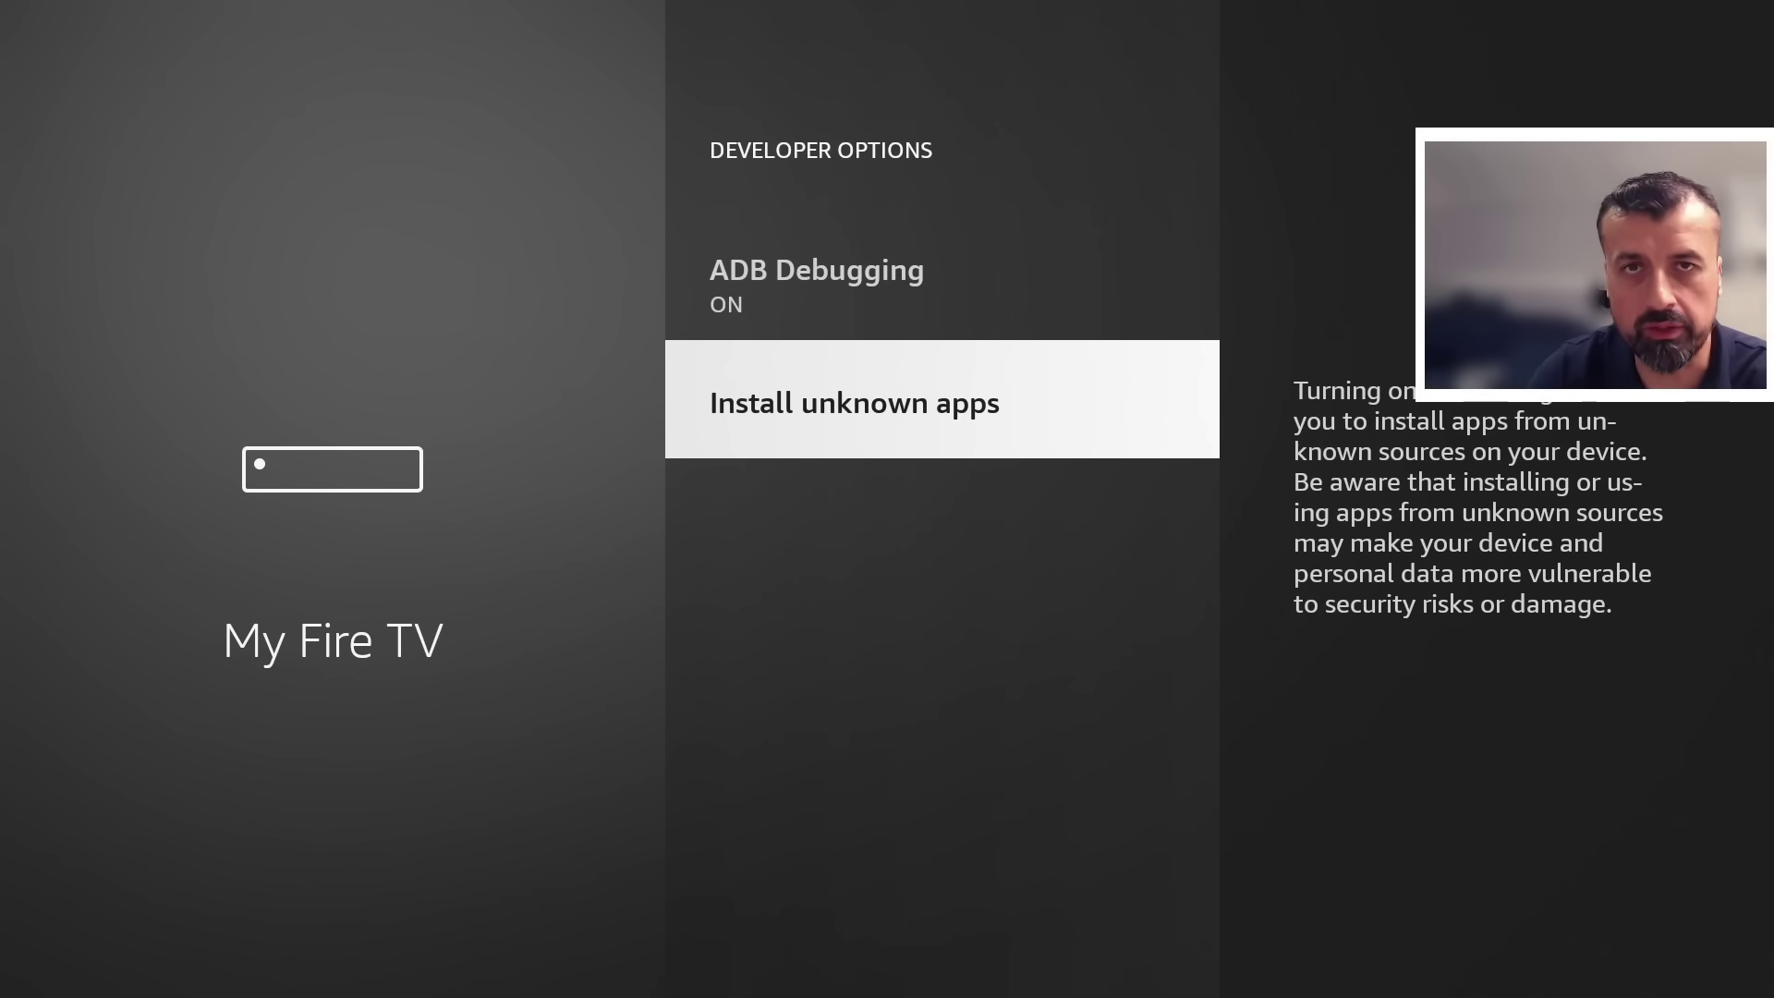
pyautogui.press('Return')
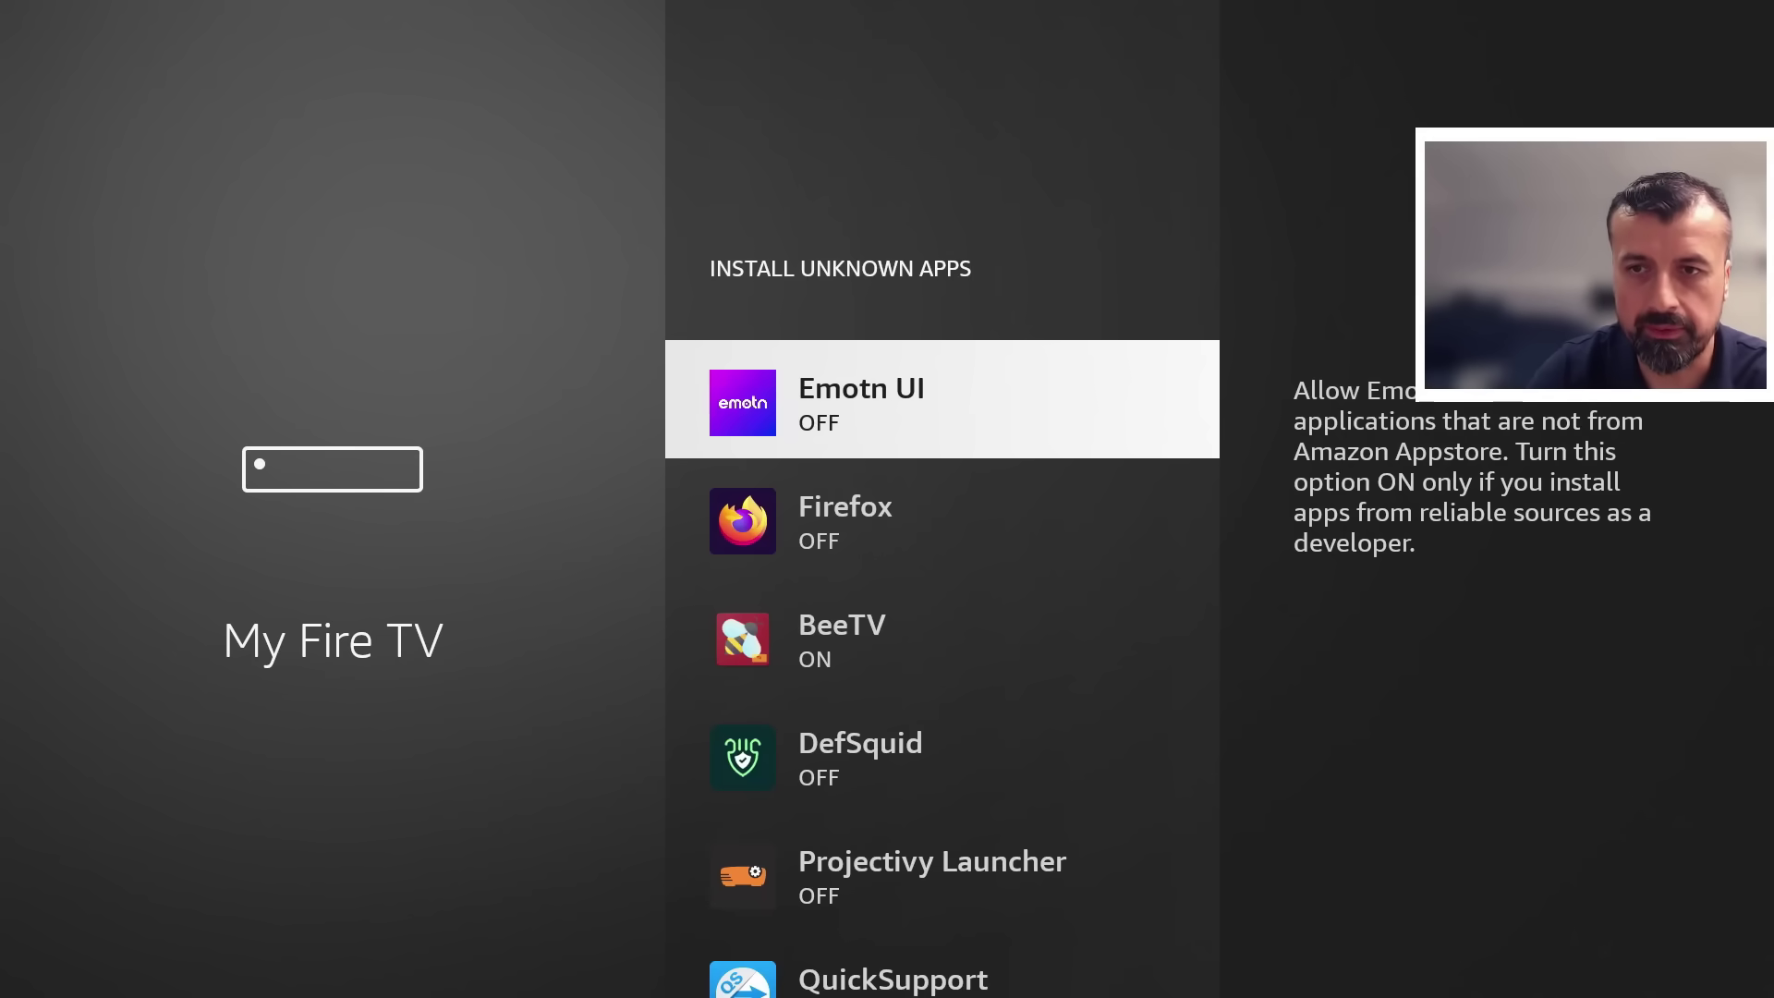
pyautogui.press('Down')
pyautogui.press('Down')
pyautogui.press('Down')
pyautogui.press('Down')
pyautogui.press('Down')
pyautogui.press('Down')
pyautogui.press('Down')
pyautogui.press('Down')
pyautogui.press('Down')
pyautogui.press('Down')
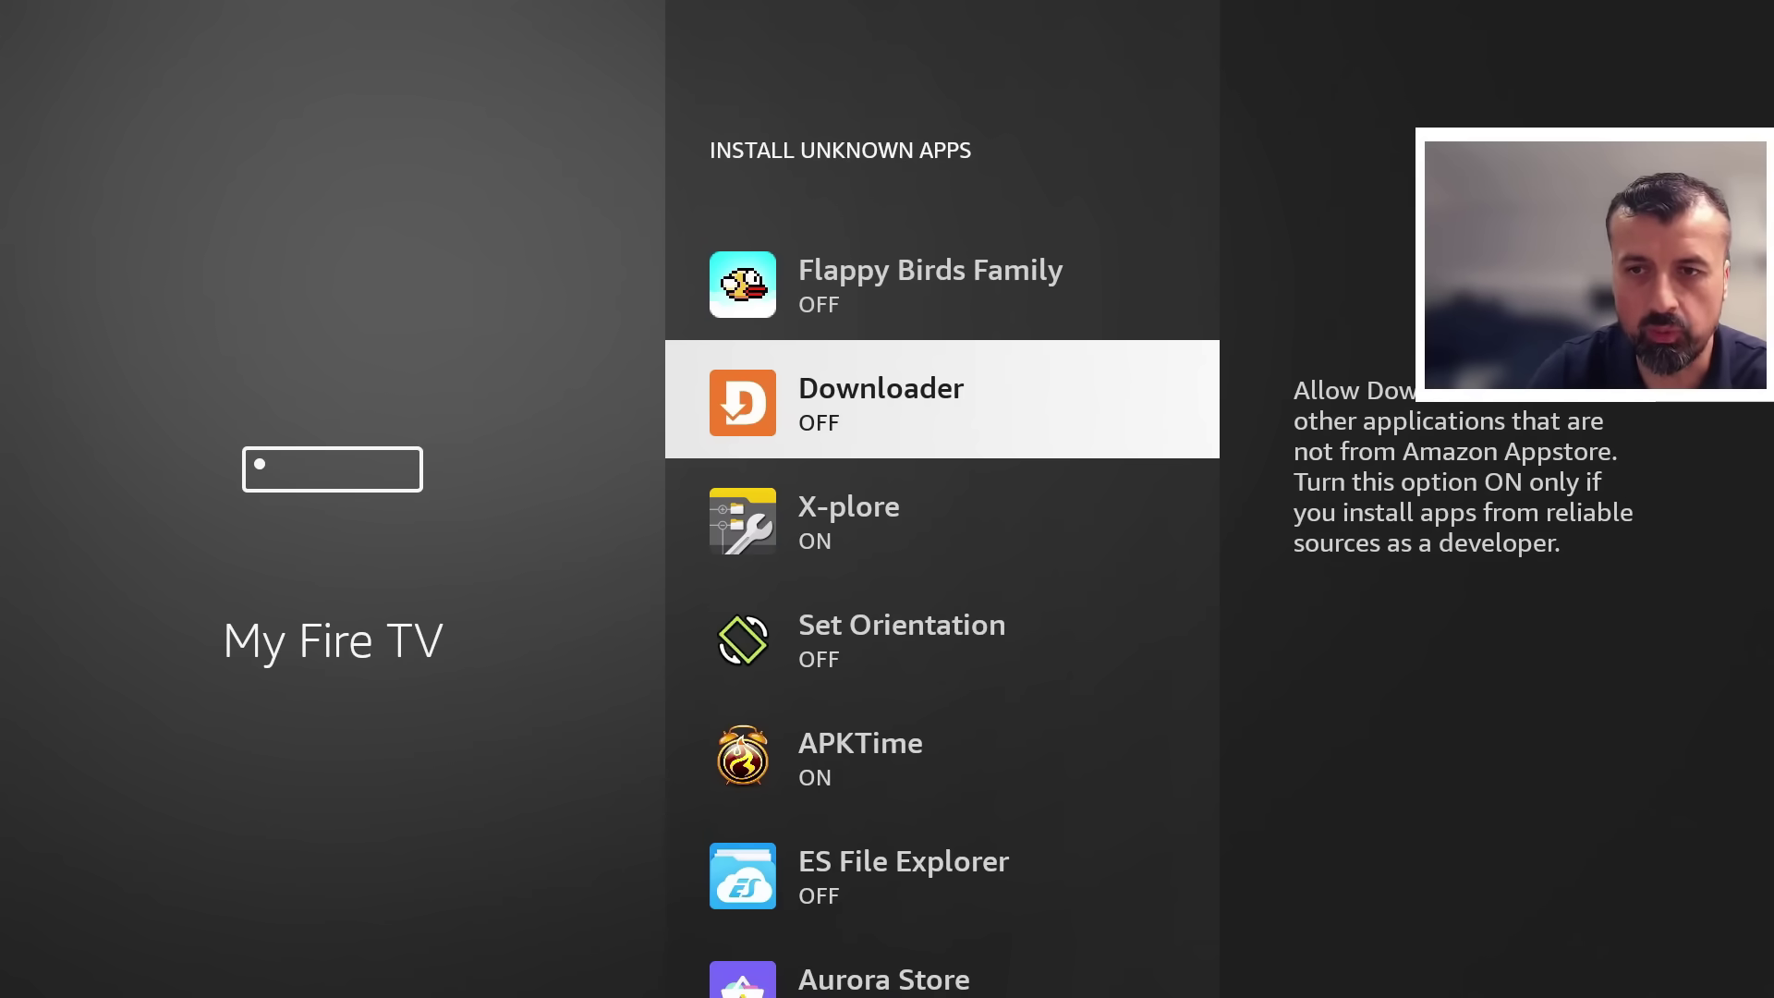
pyautogui.press('Return')
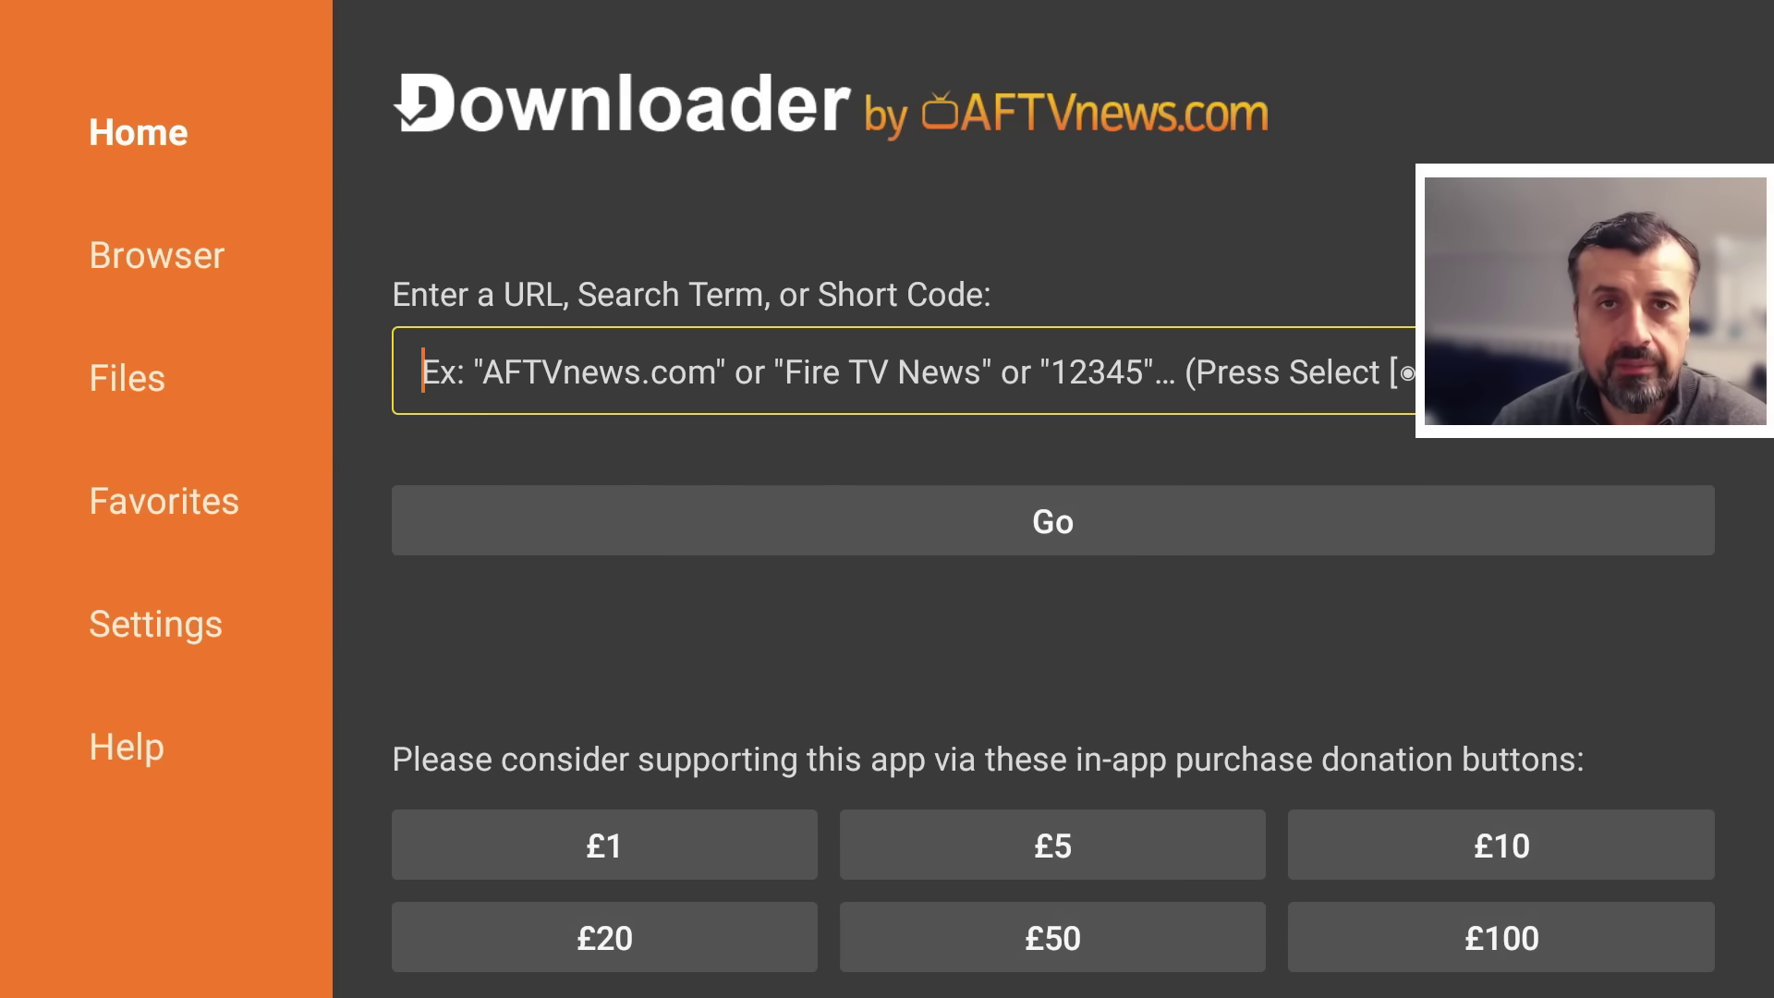
# Enter short code 729611 in Downloader and press Go to load the jailbreak guide
pyautogui.press('Return')
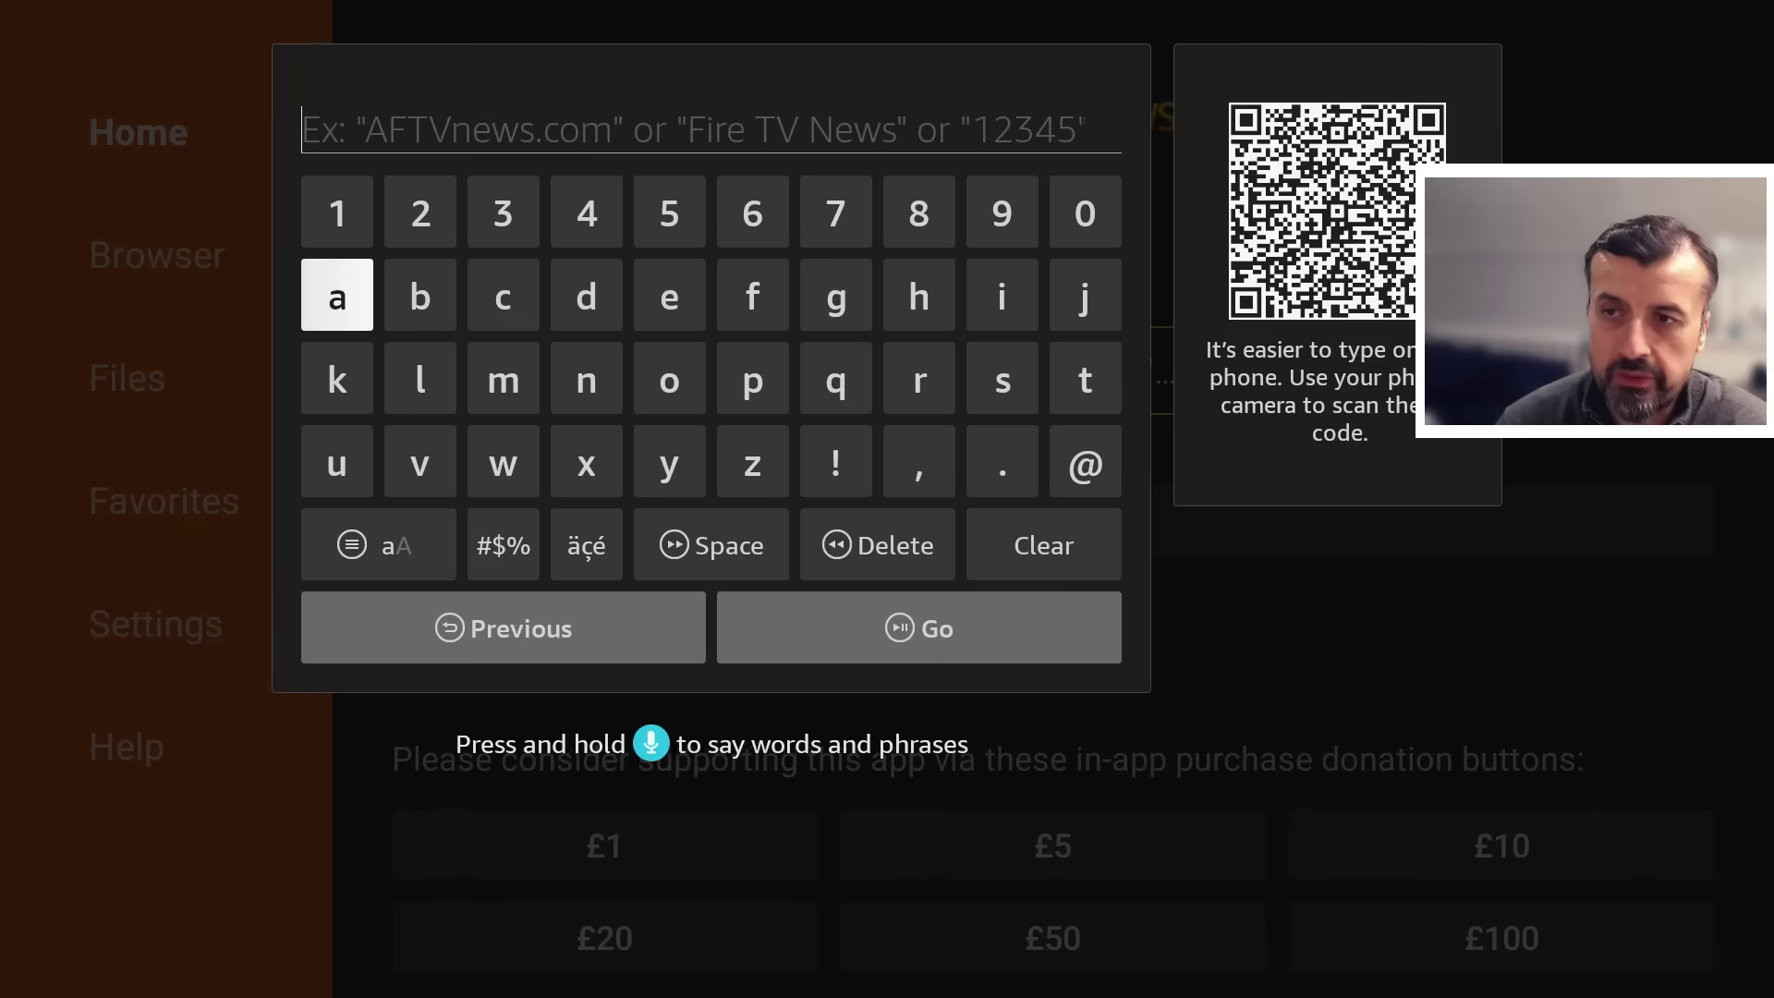
pyautogui.press('Down')
pyautogui.press('Left')
pyautogui.press('Left')
pyautogui.press('Left')
pyautogui.press('Left')
pyautogui.press('Up')
pyautogui.press('Up')
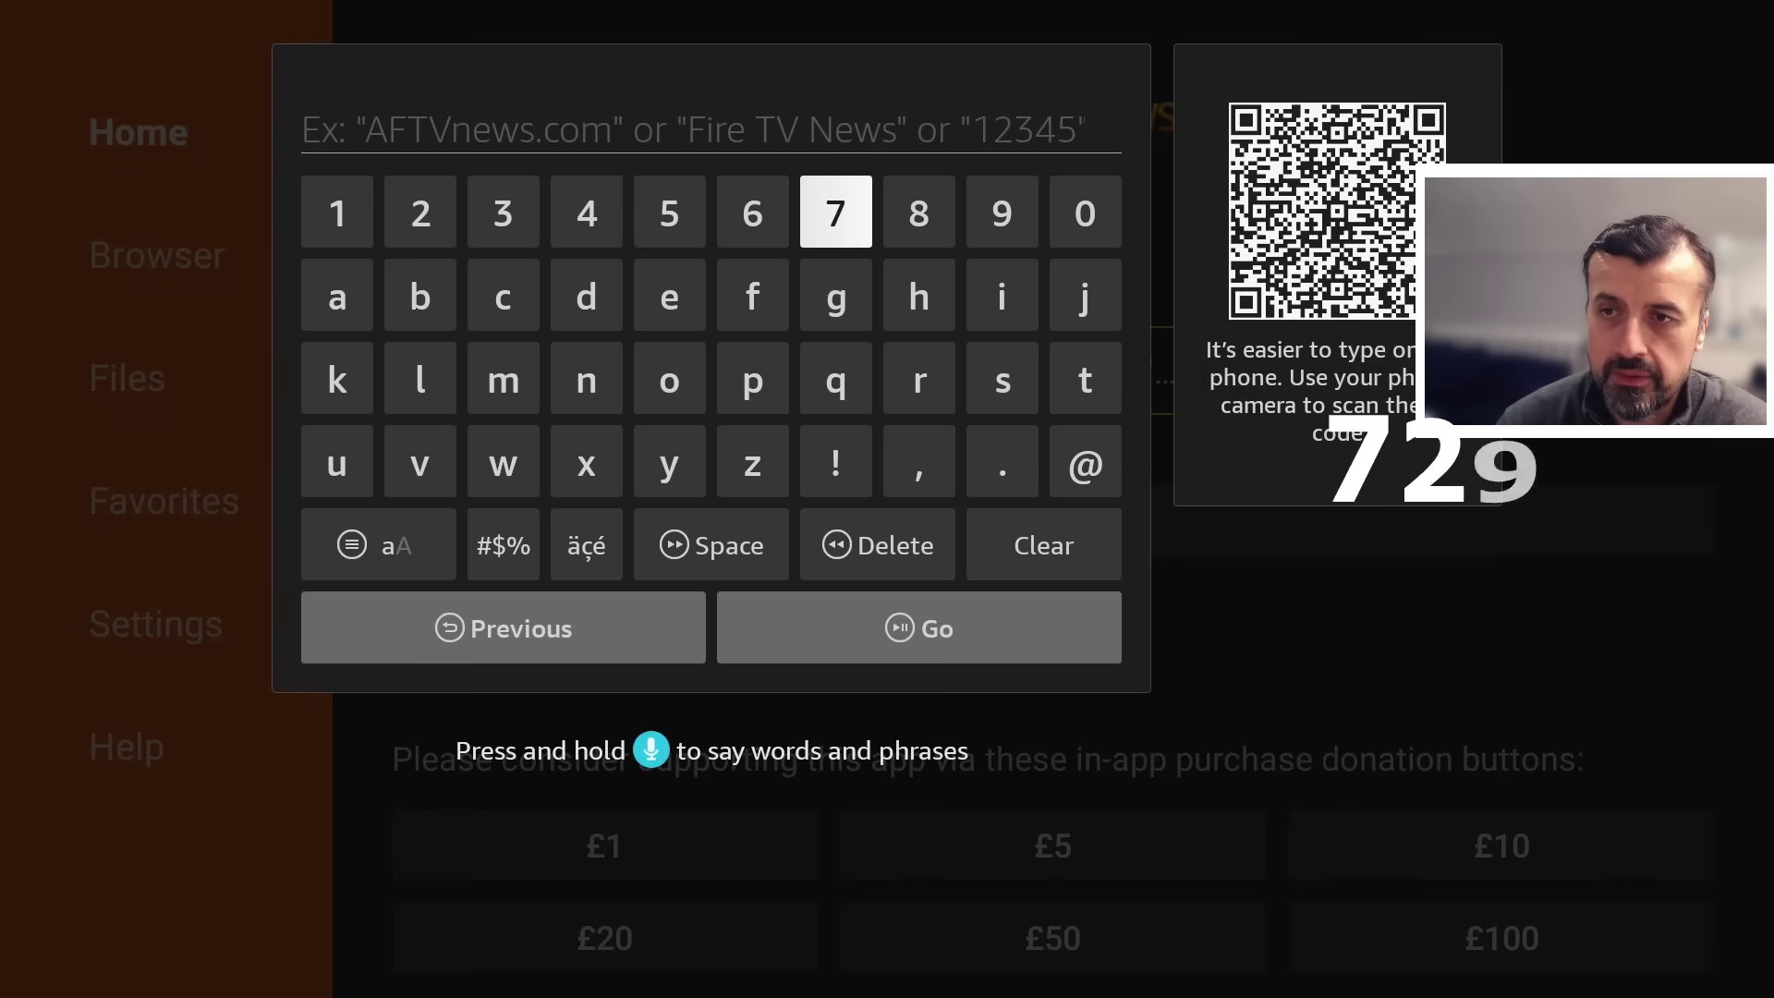
pyautogui.press('Return')
pyautogui.press('Right')
pyautogui.press('Right')
pyautogui.press('Right')
pyautogui.press('Right')
pyautogui.press('Right')
pyautogui.press('Return')
pyautogui.press('Left')
pyautogui.press('Left')
pyautogui.press('Left')
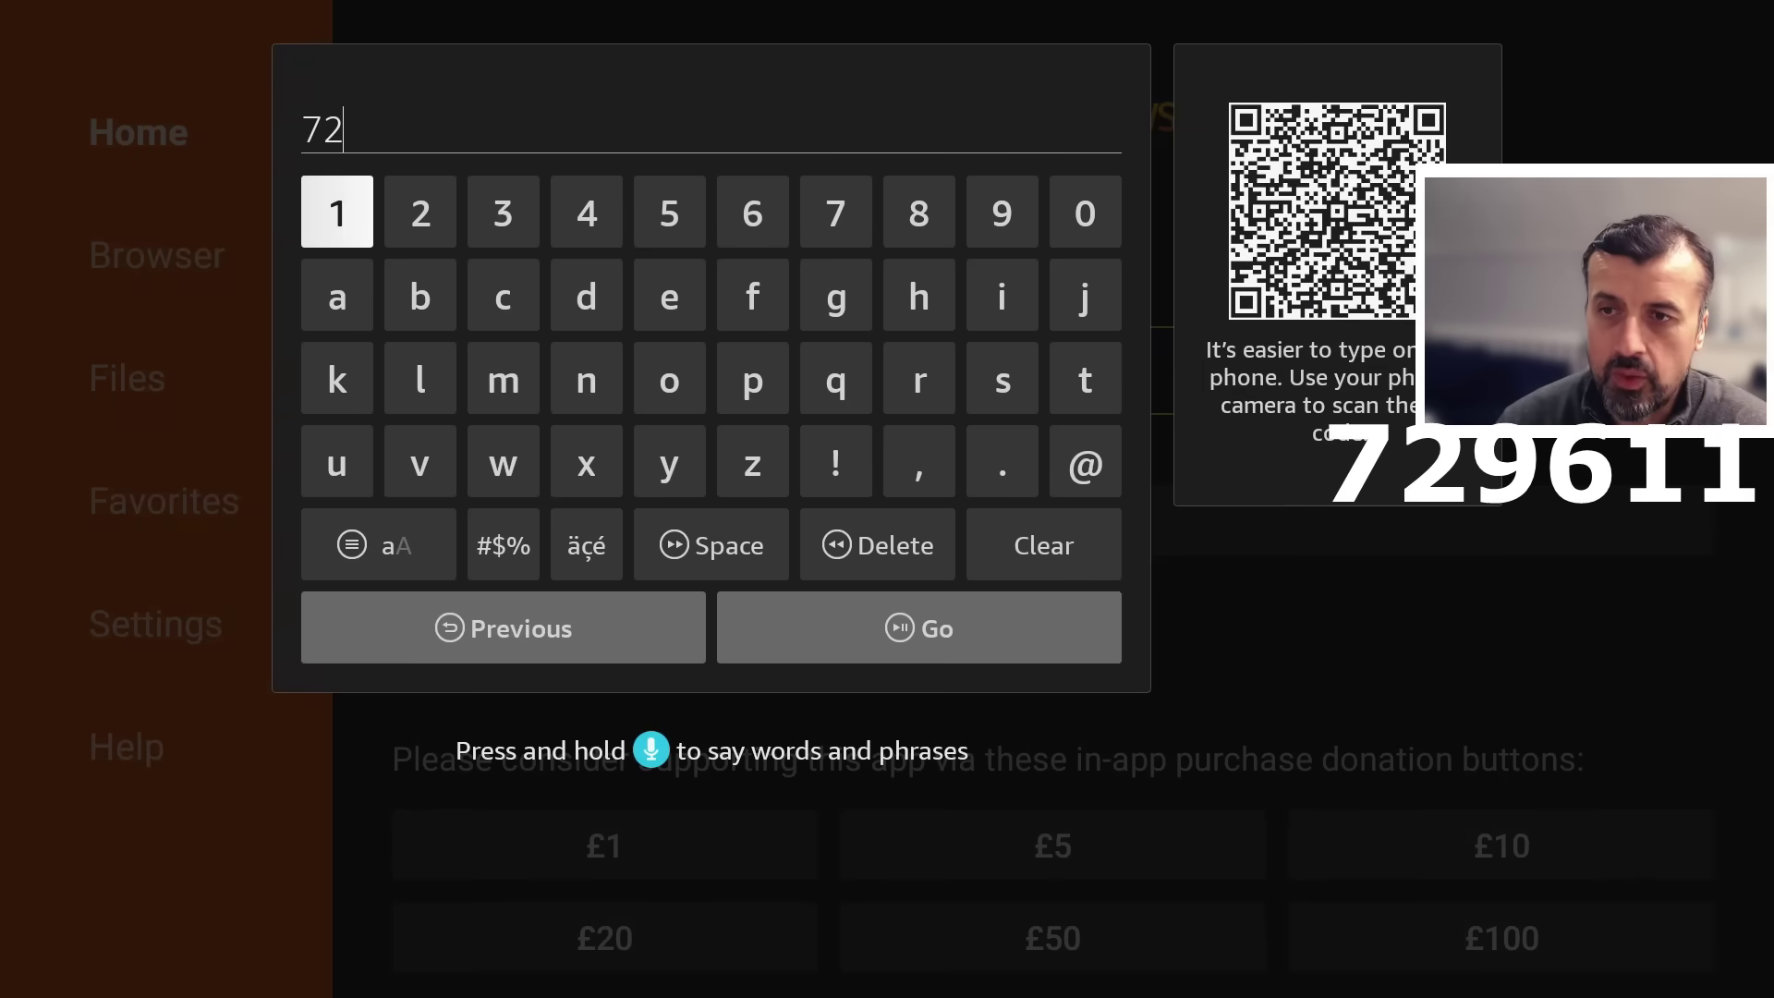
pyautogui.press('Return')
pyautogui.press('Right')
pyautogui.press('Right')
pyautogui.press('Right')
pyautogui.press('Right')
pyautogui.press('Right')
pyautogui.press('Right')
pyautogui.press('Right')
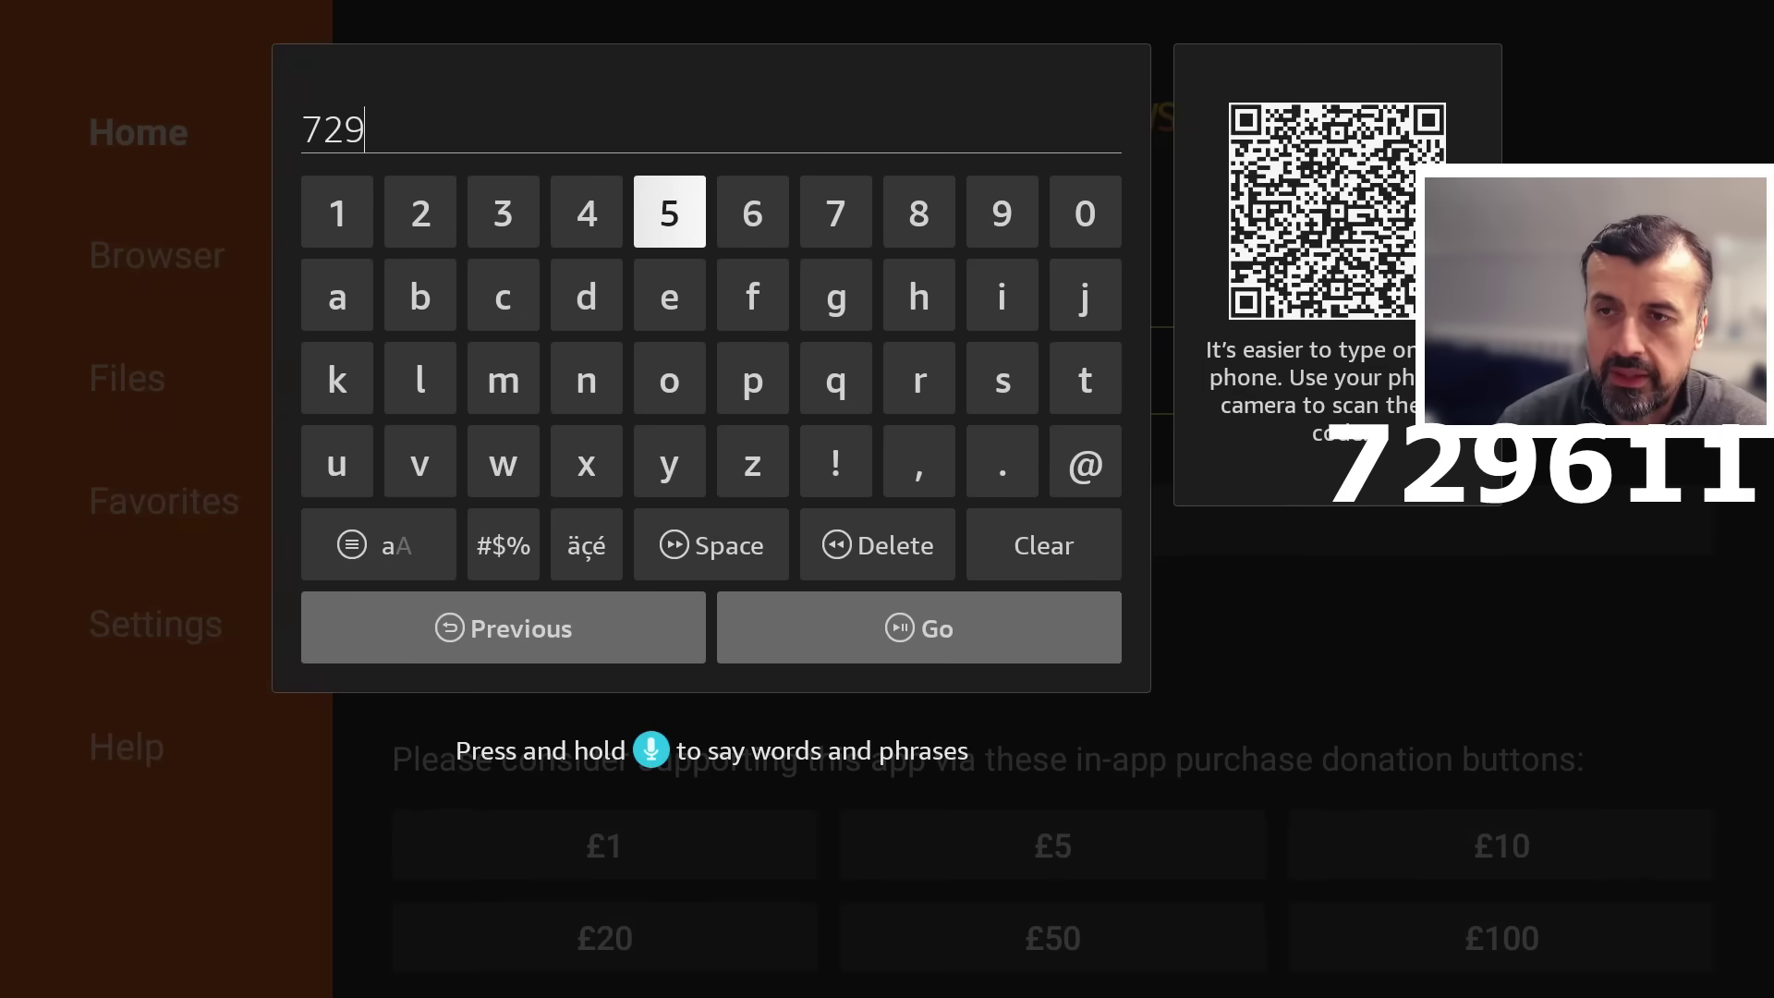
pyautogui.press('Return')
pyautogui.press('Right')
pyautogui.press('Right')
pyautogui.press('Right')
pyautogui.press('Right')
pyautogui.write('11')
pyautogui.press('Down')
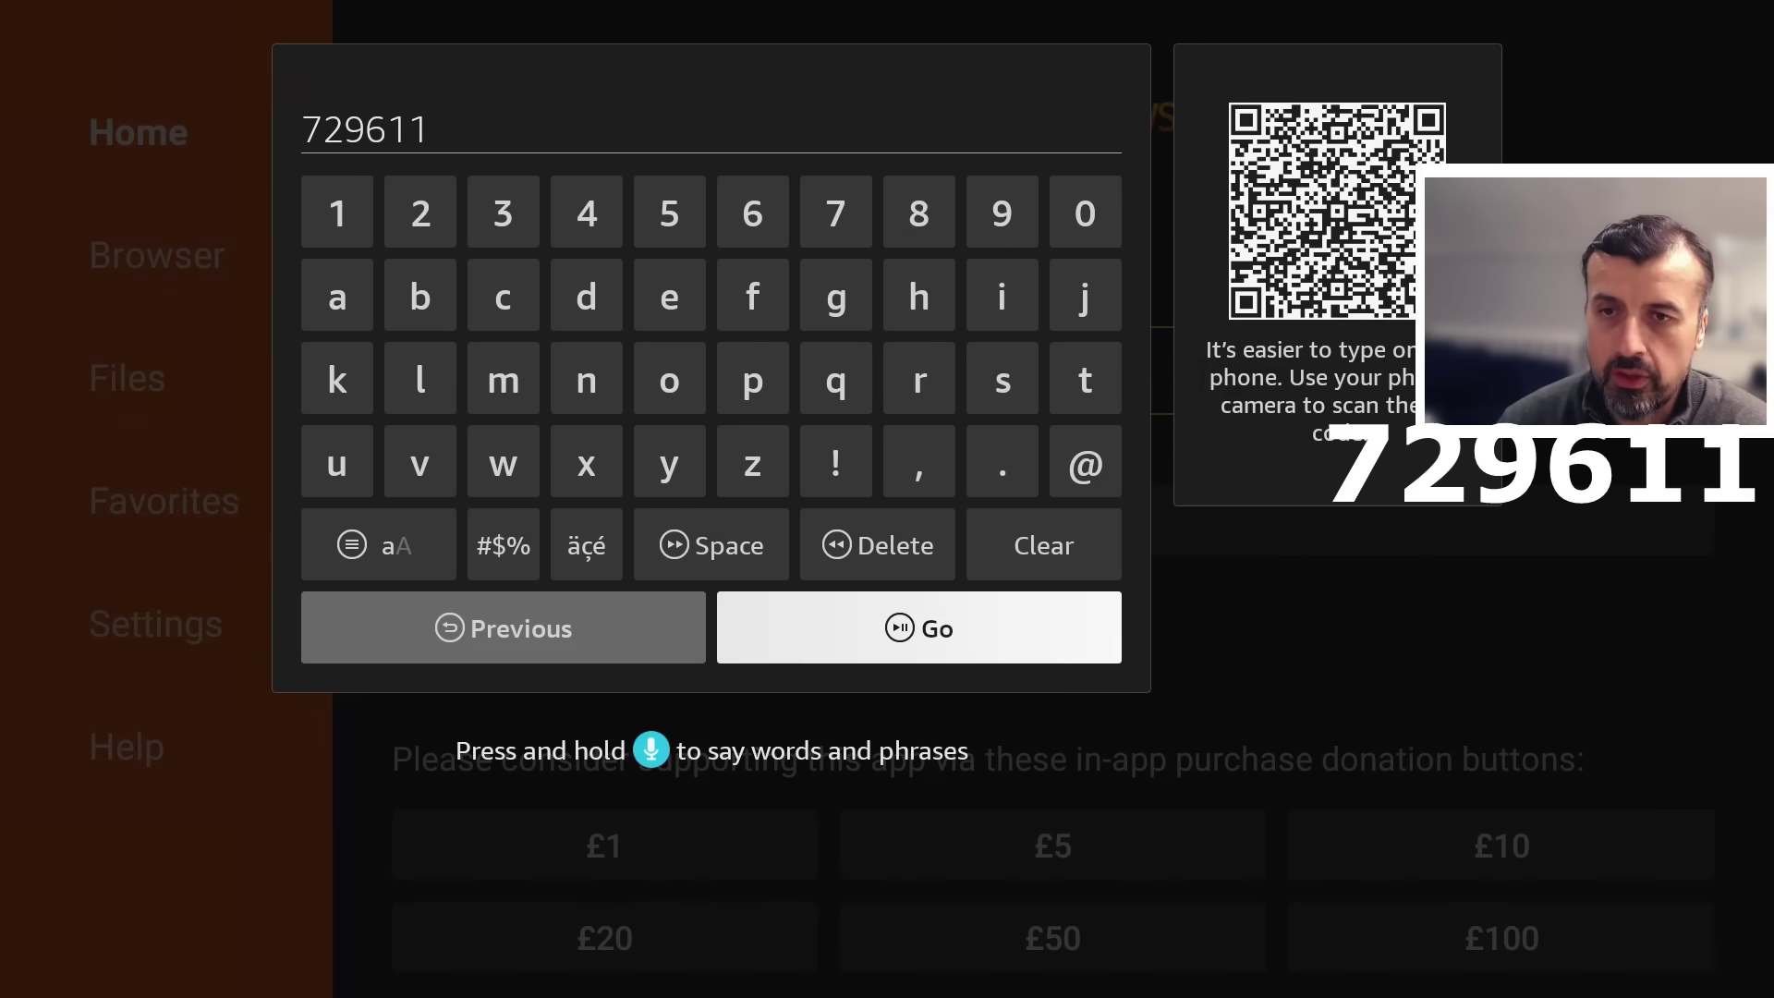
pyautogui.press('Return')
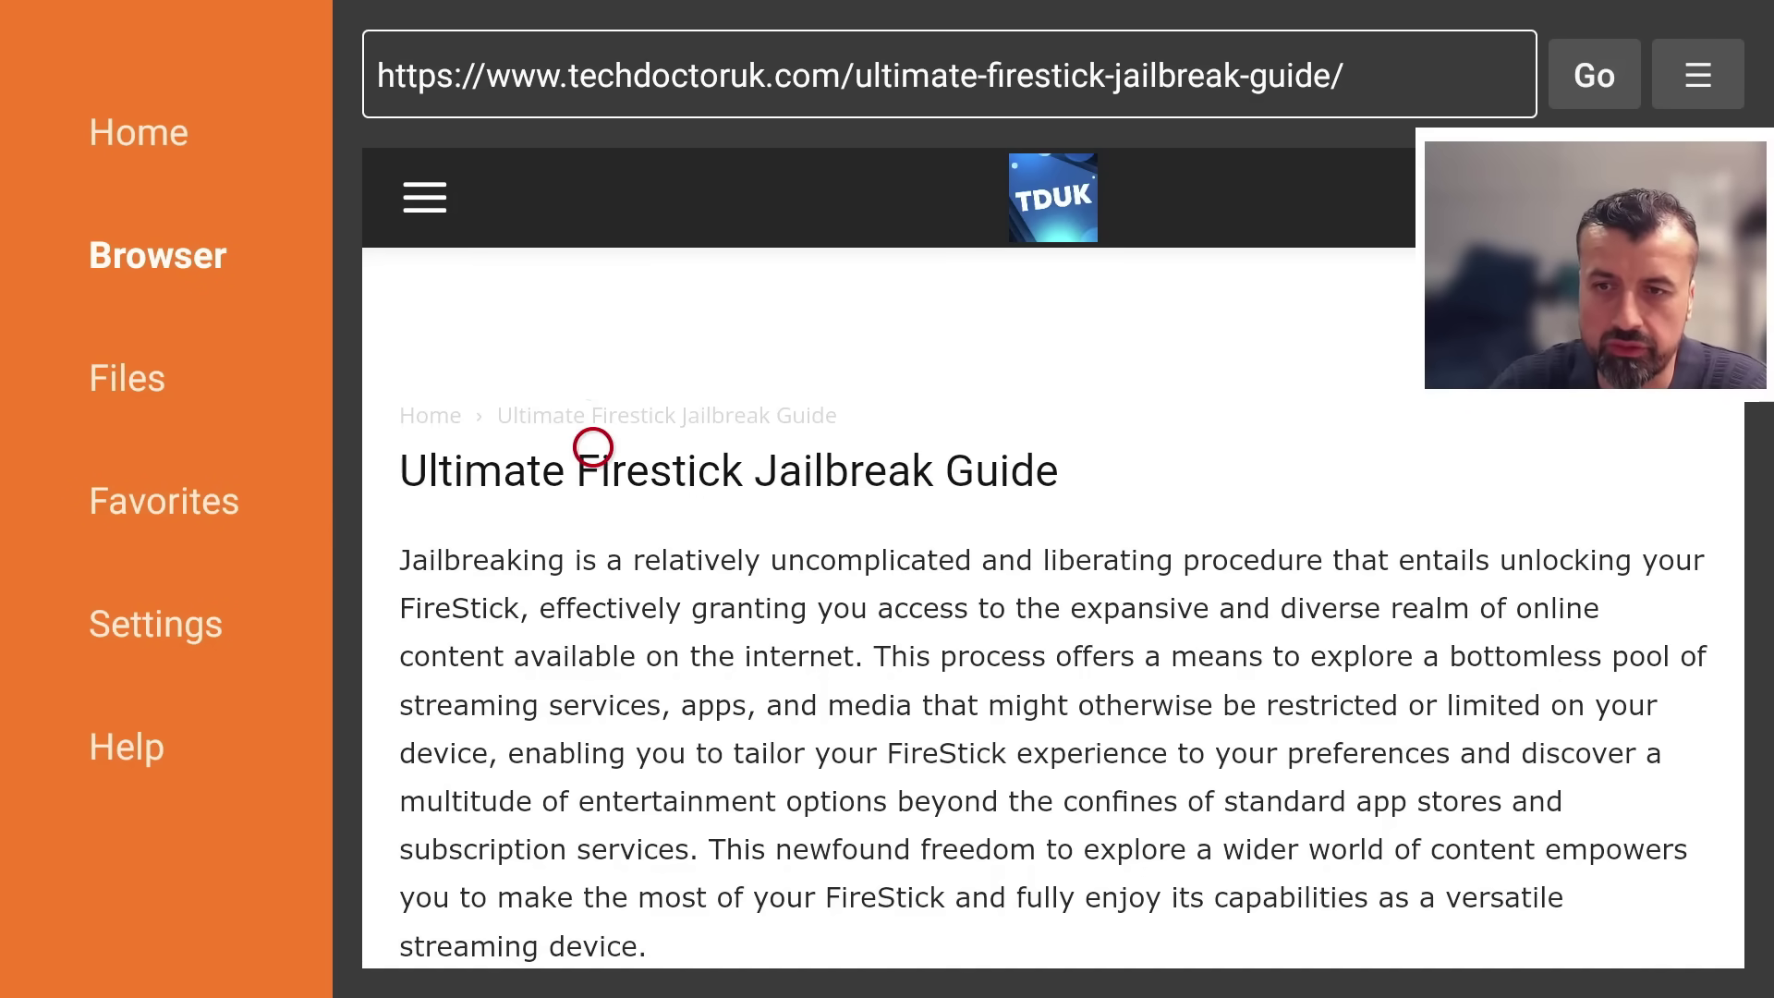
# Scroll the guide to Software Needed and follow the Ultimate App Store link to the APK_Time page
pyautogui.scroll(-1, 592, 931)
pyautogui.scroll(-10, 593, 931)
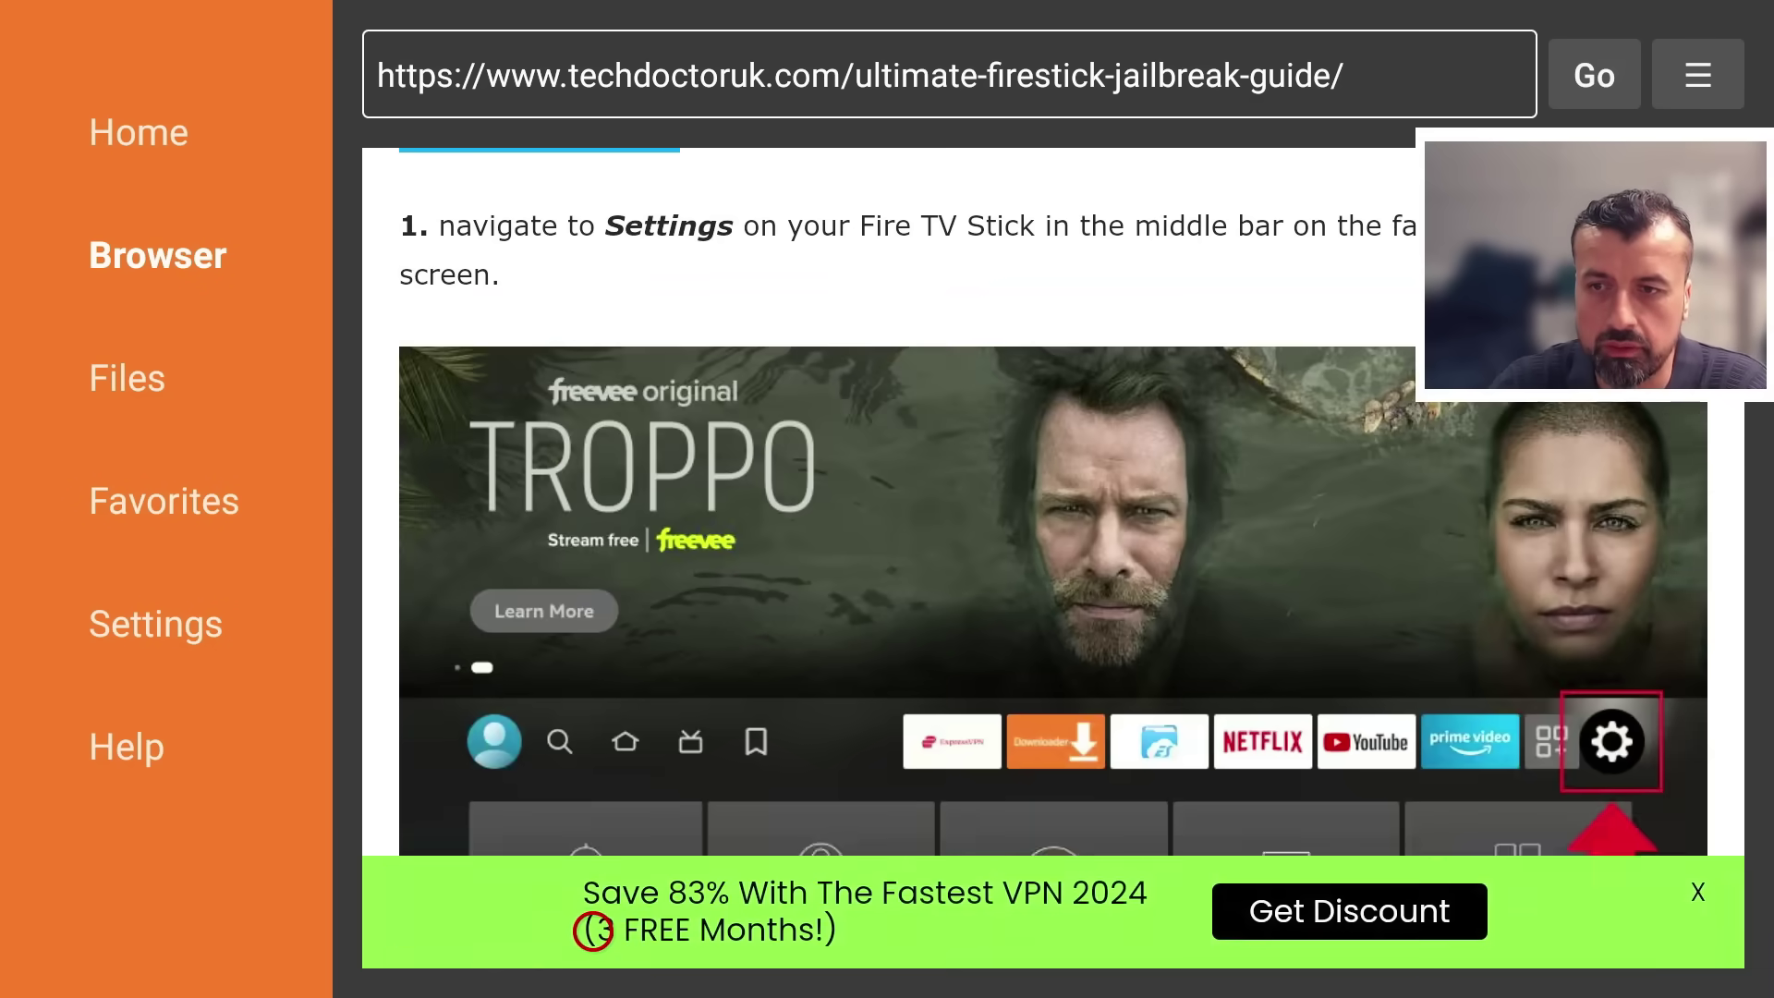
pyautogui.scroll(-10, 593, 929)
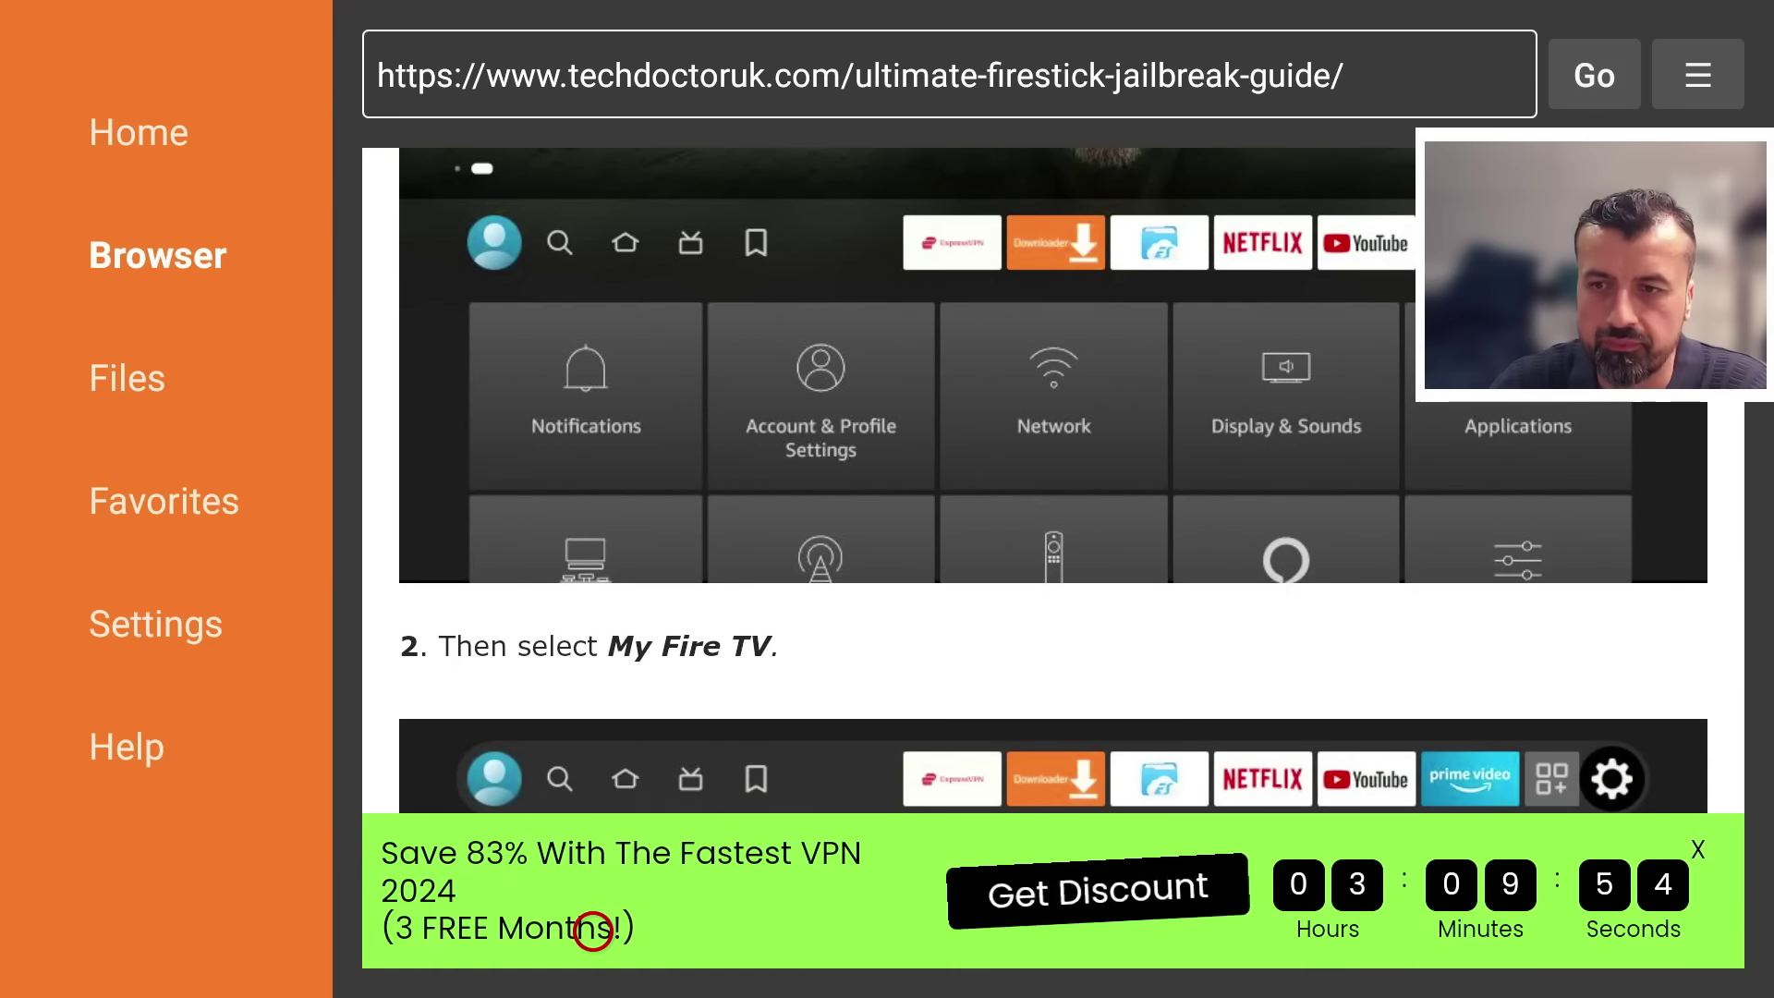
pyautogui.scroll(-10, 593, 930)
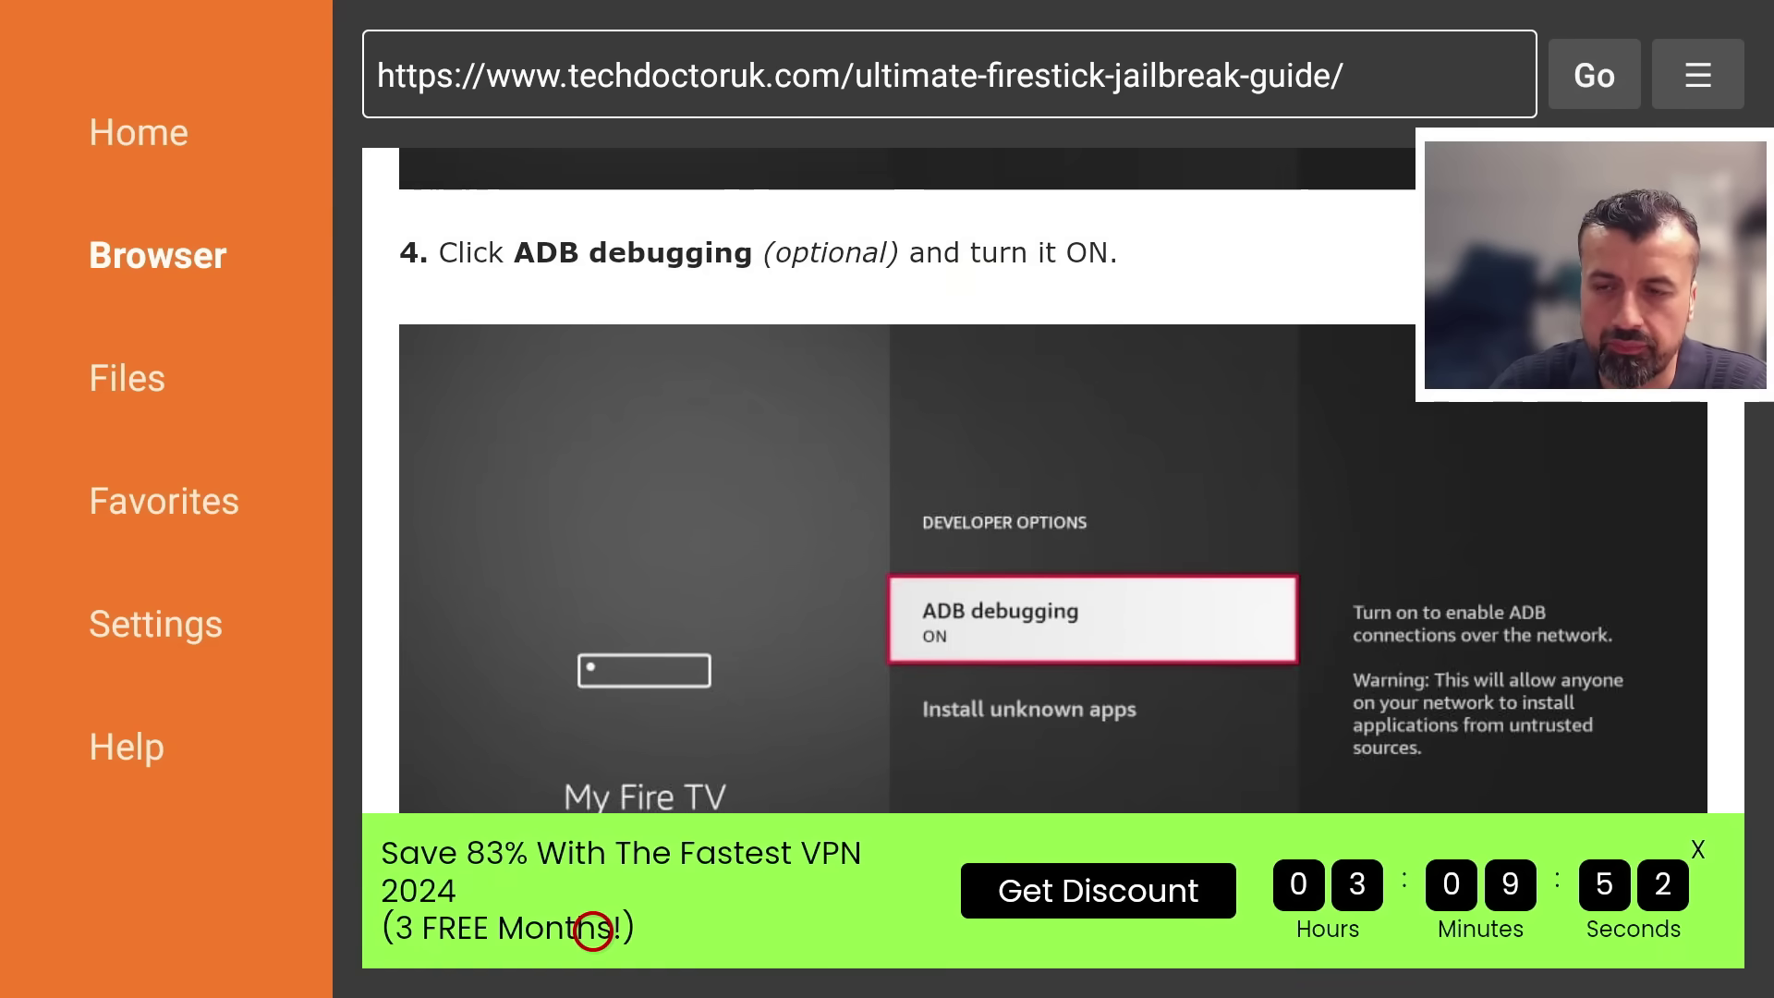
pyautogui.scroll(-10, 594, 930)
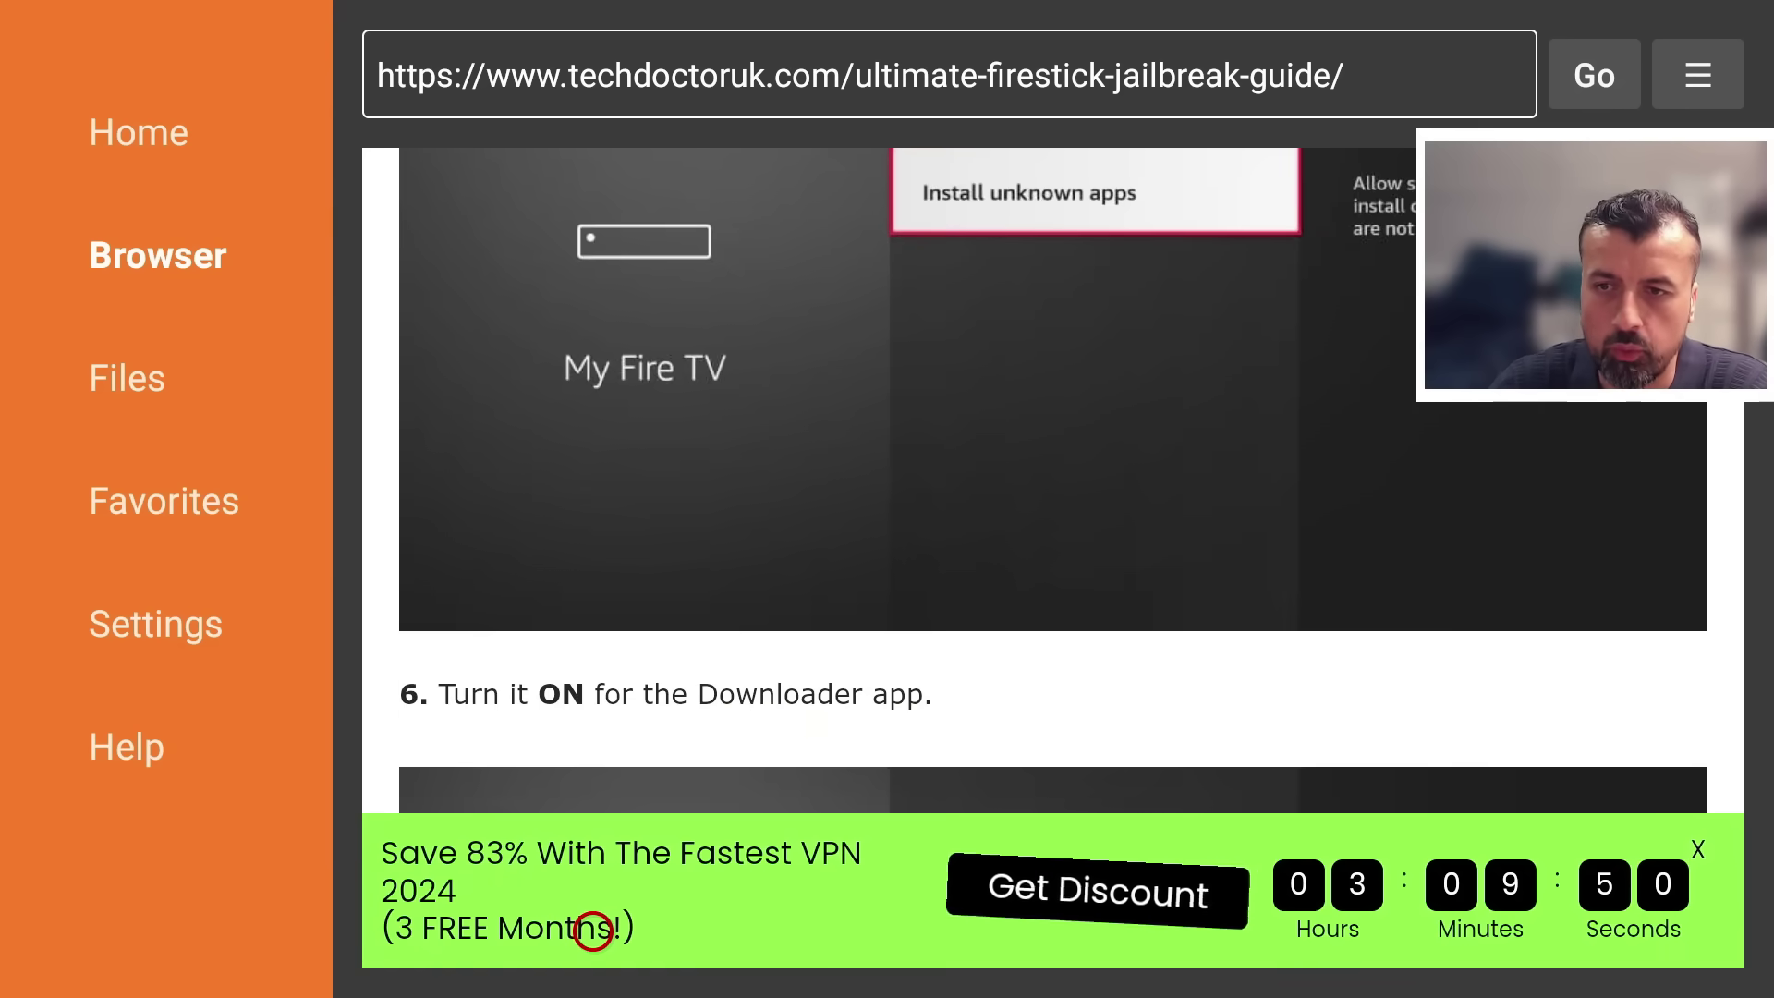
pyautogui.scroll(-8, 593, 930)
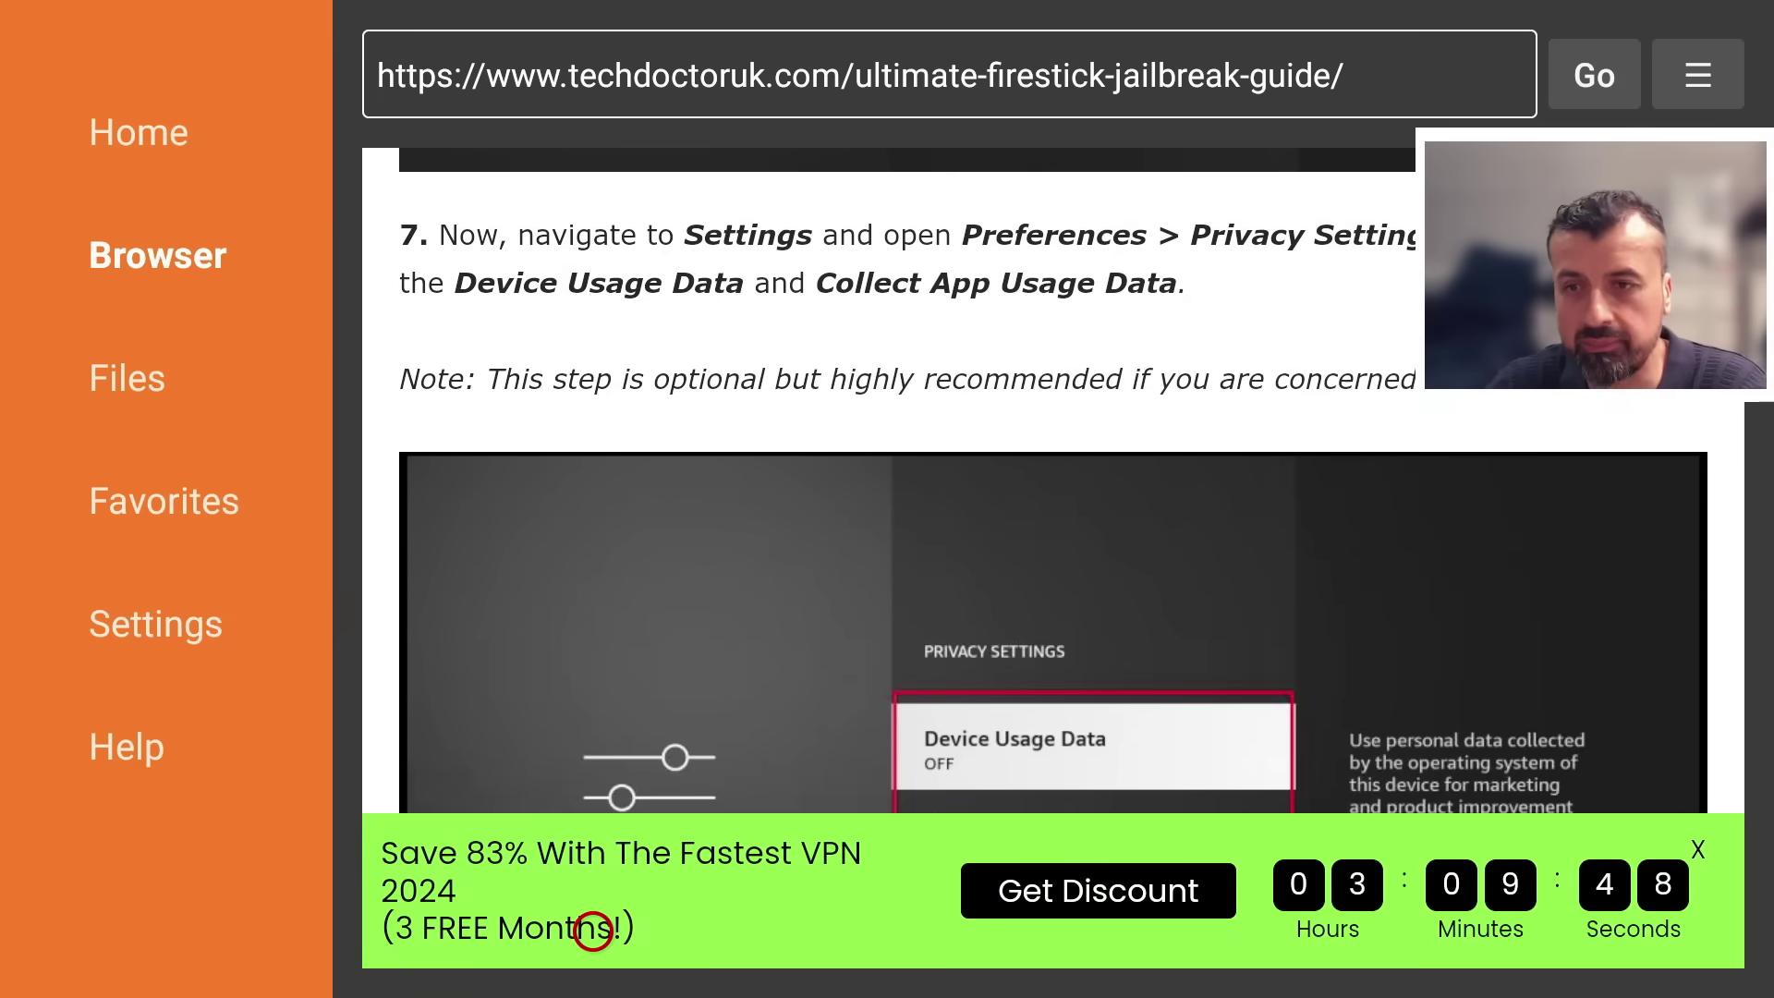
pyautogui.scroll(-5, 593, 929)
pyautogui.scroll(-10, 593, 930)
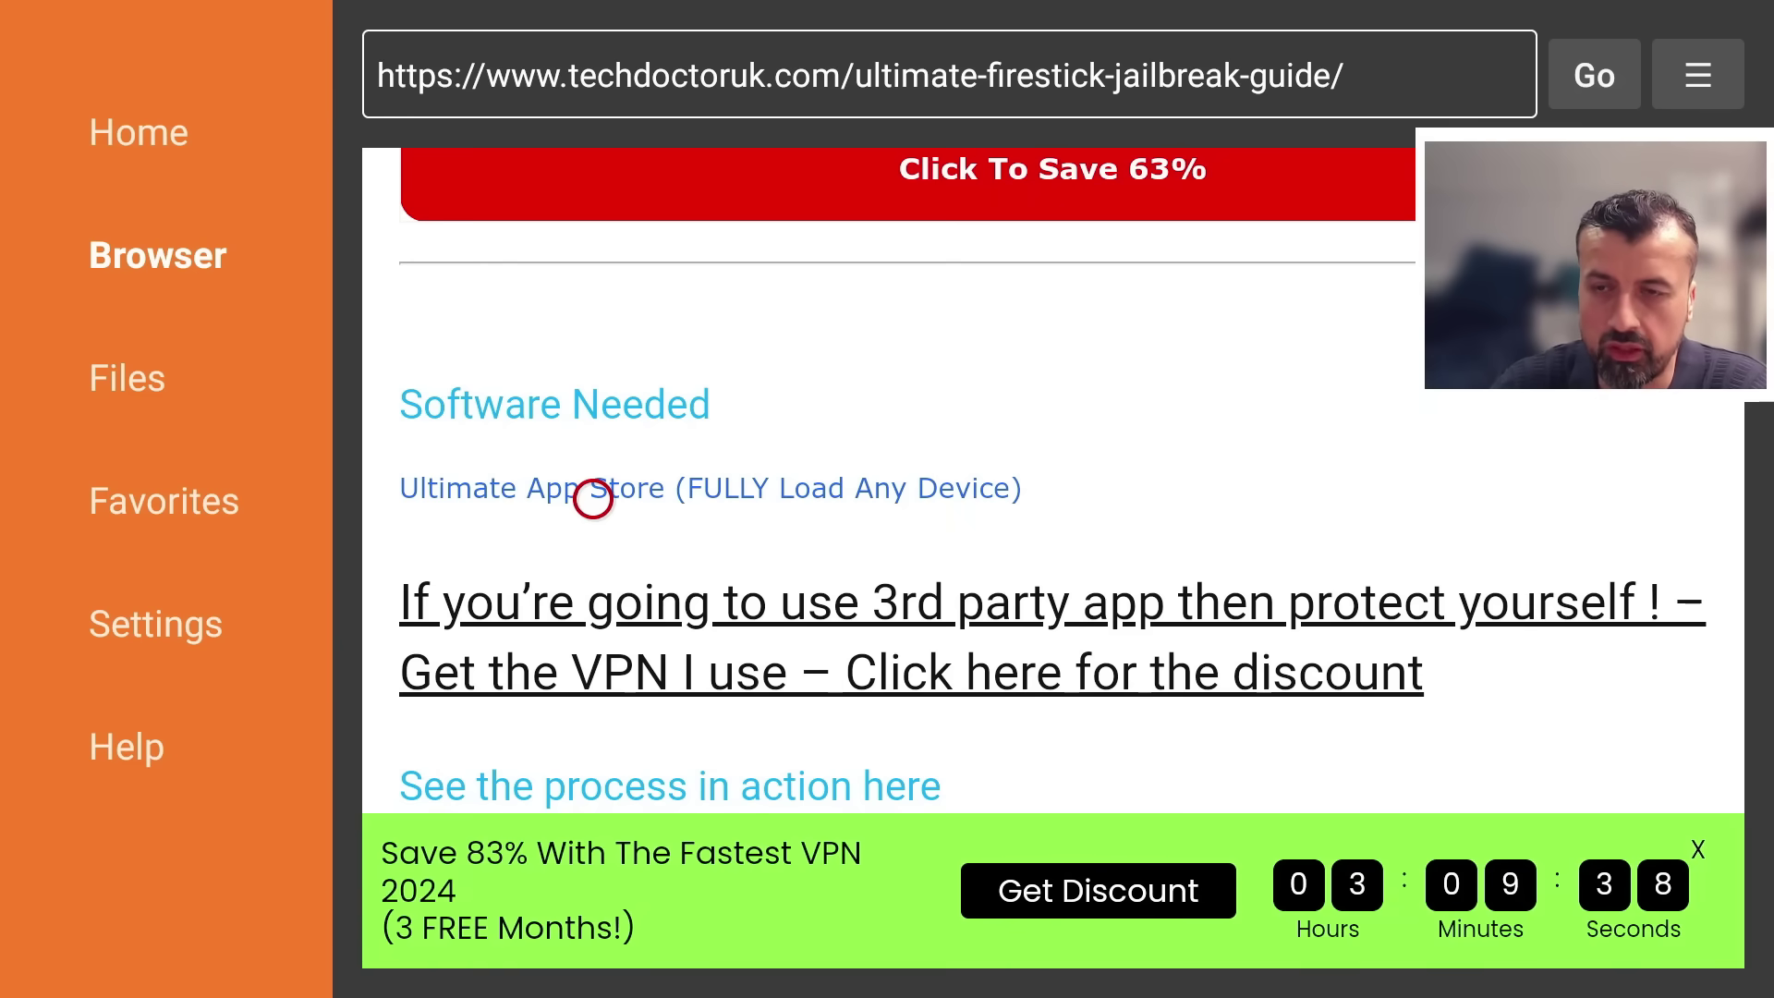
pyautogui.click(593, 489)
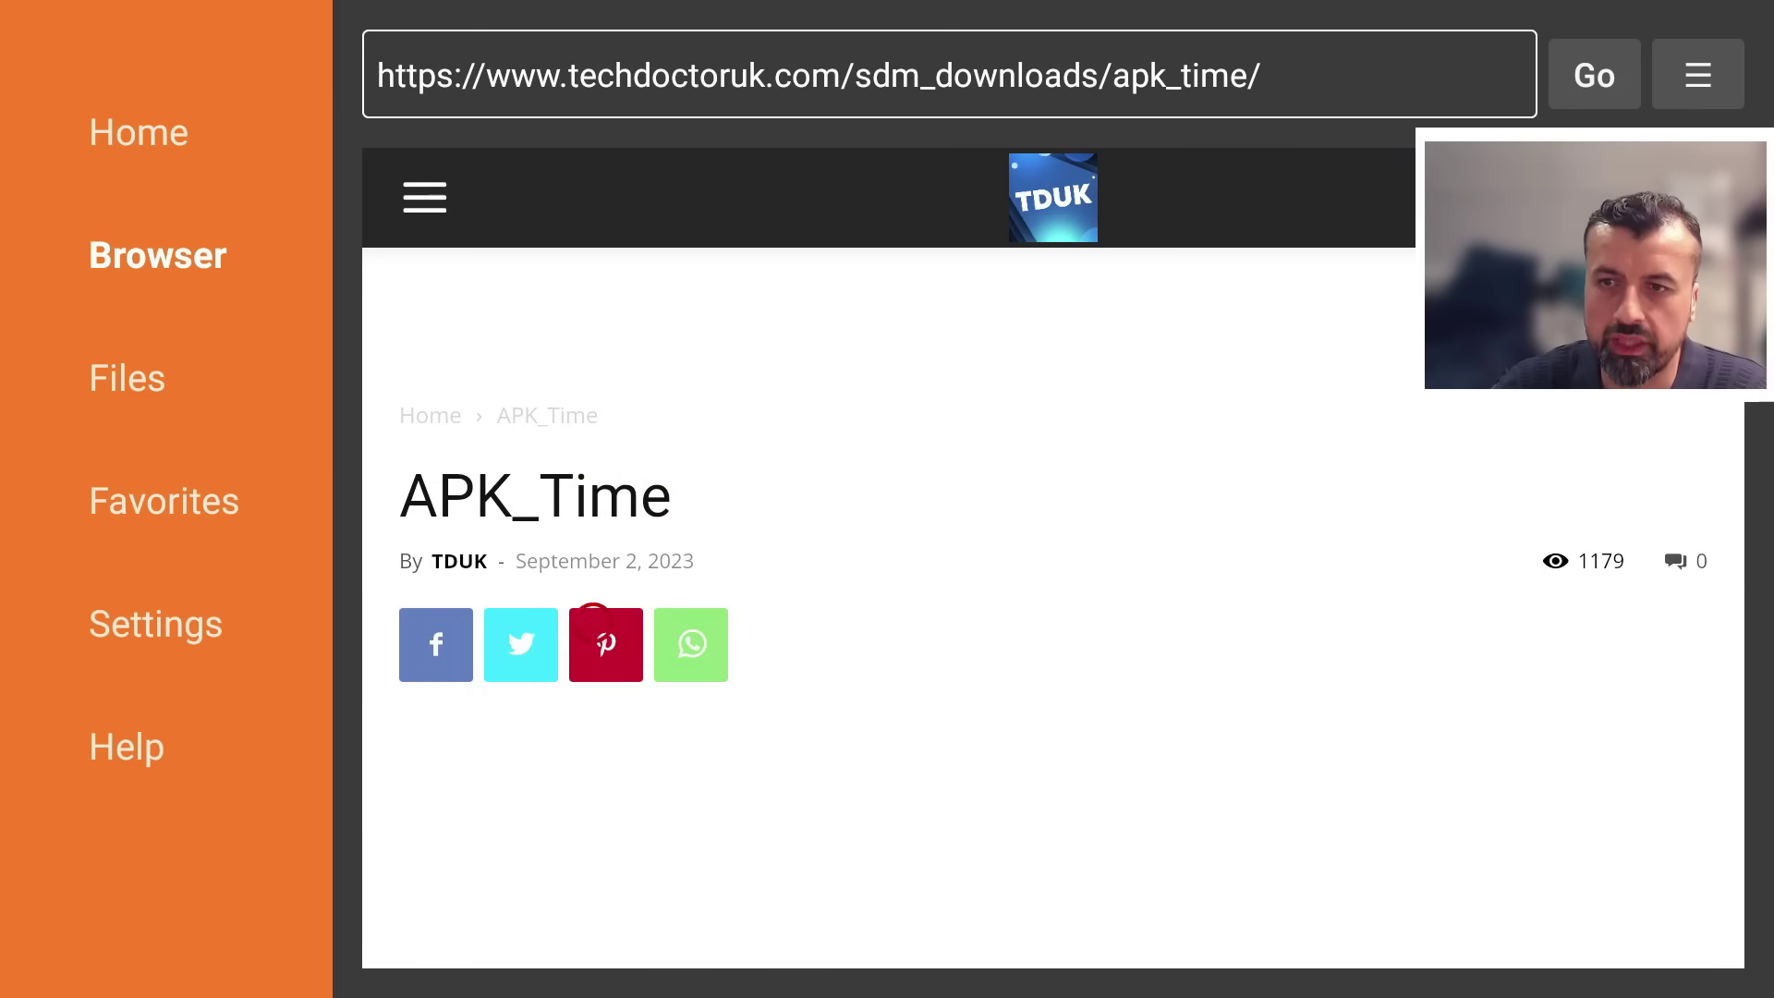
pyautogui.scroll(-5, 594, 924)
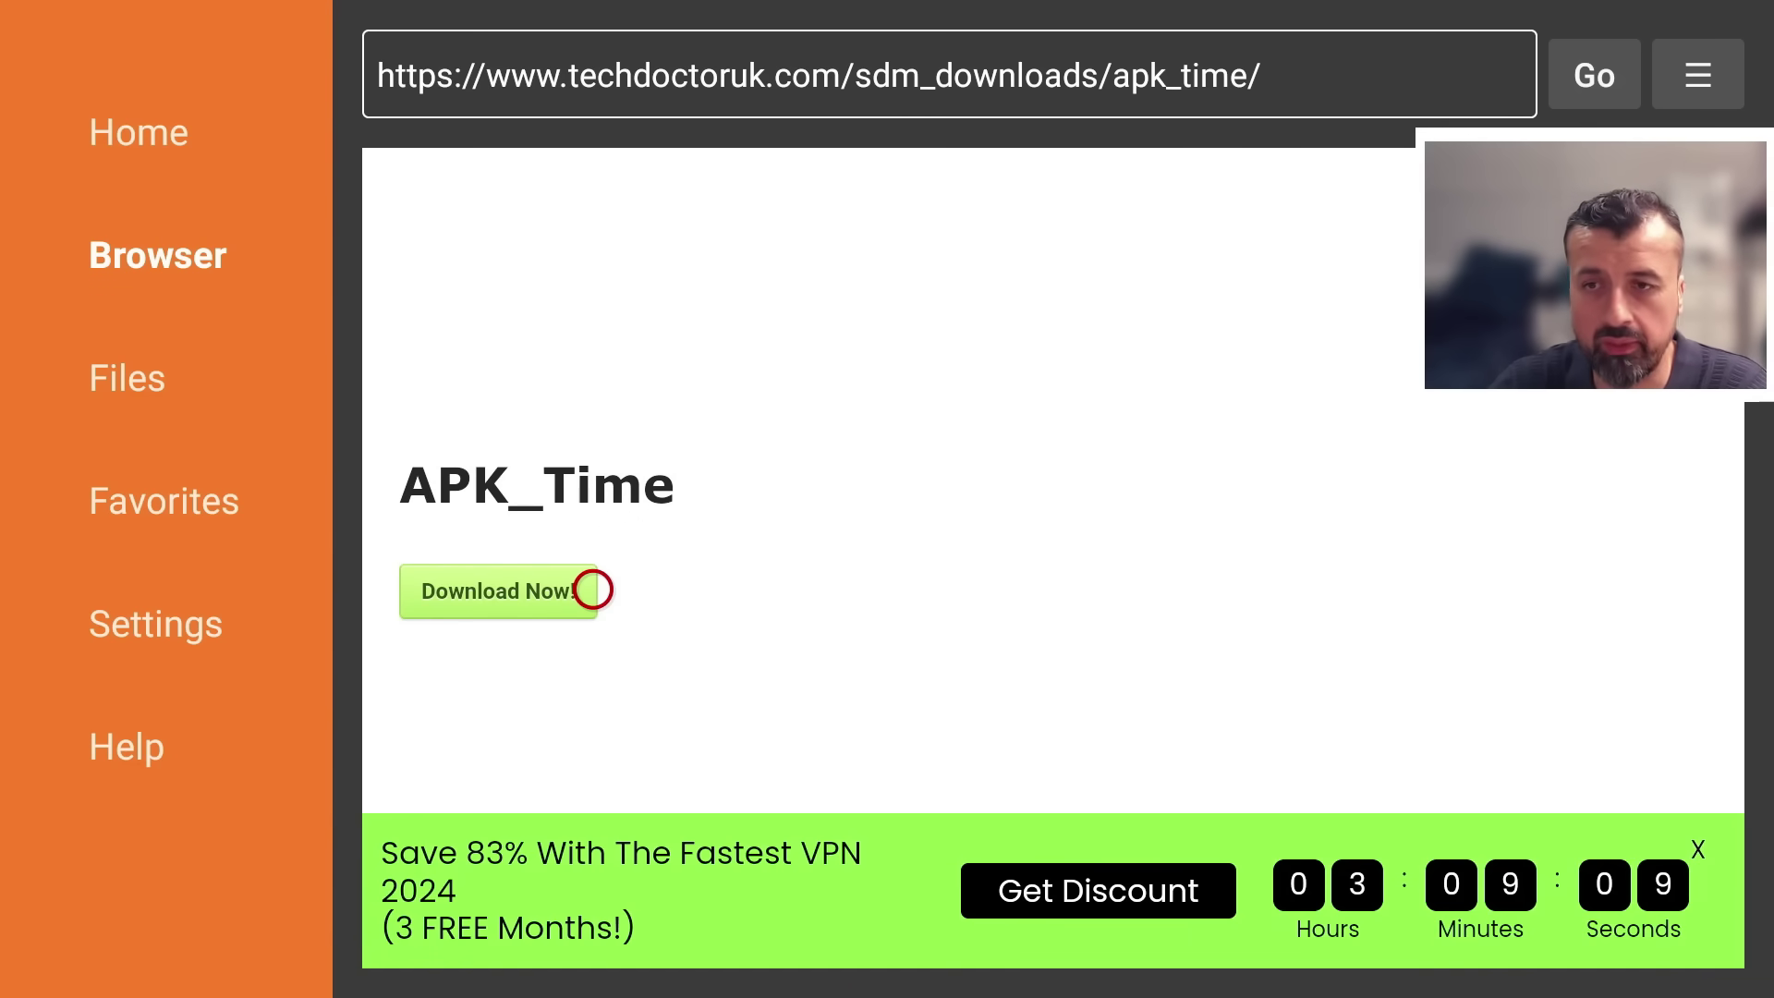
# Download APKTime-v2.2-Original.apk and install it as an update to APKTime
pyautogui.click(592, 590)
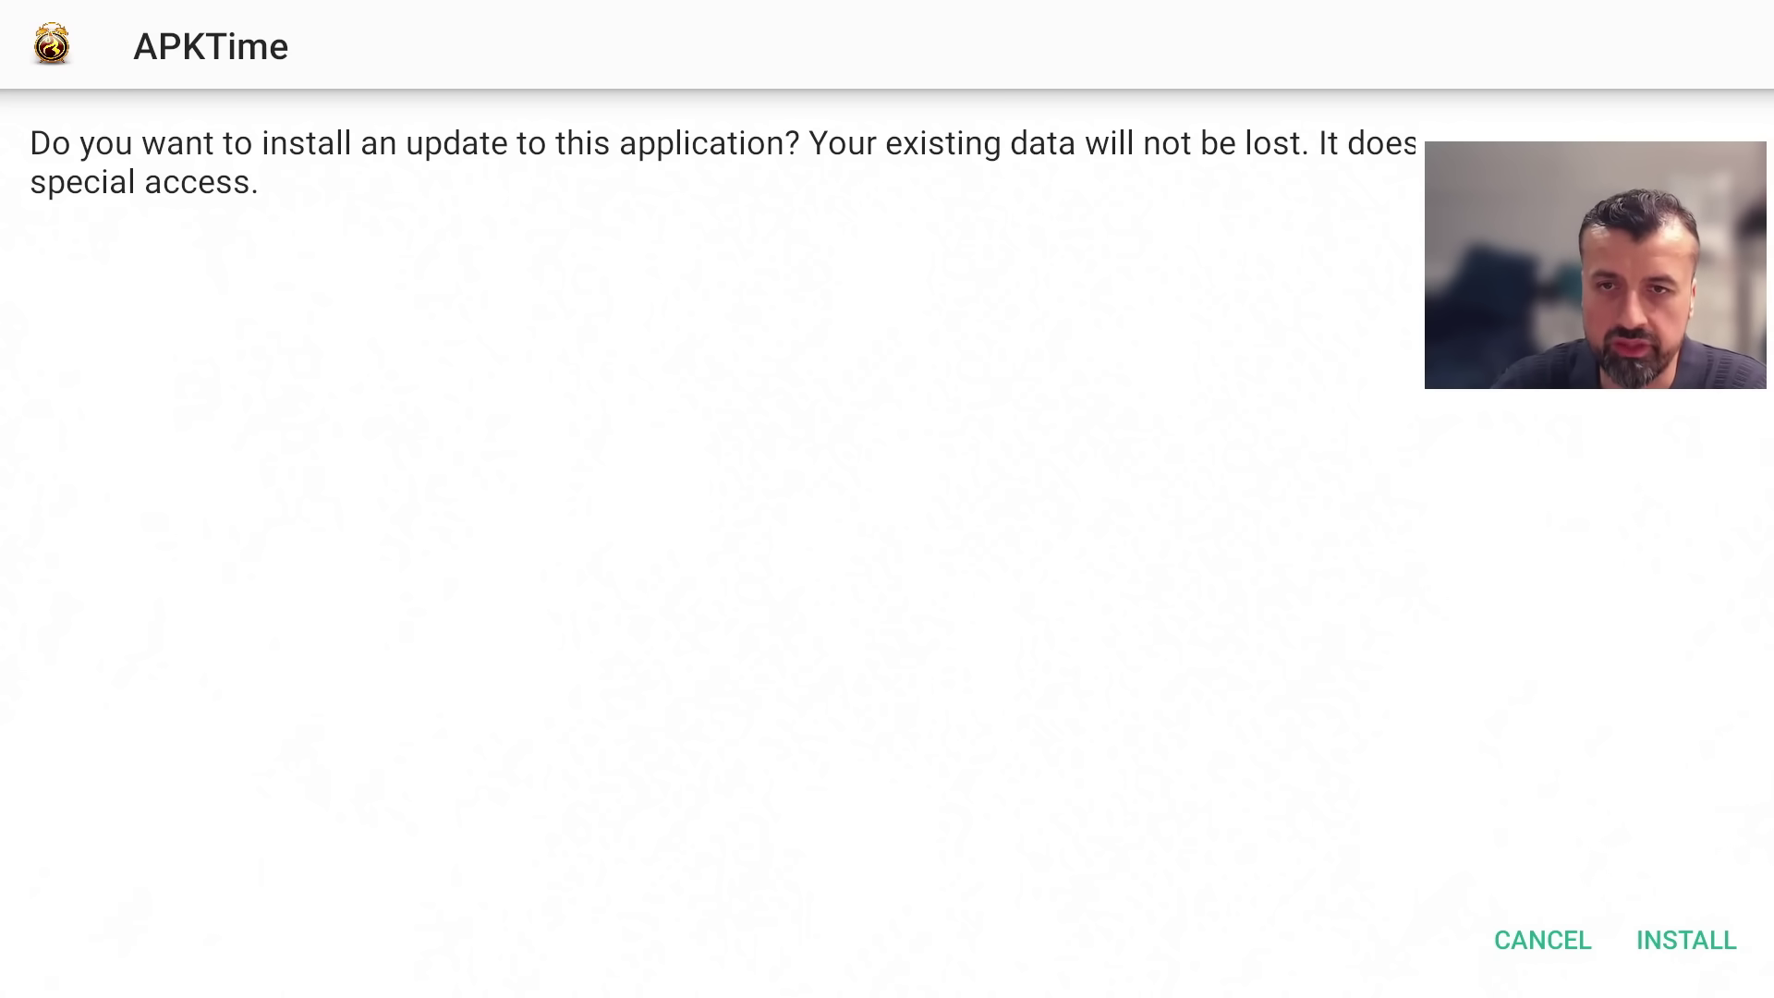
pyautogui.press('Down')
pyautogui.press('Right')
pyautogui.press('Return')
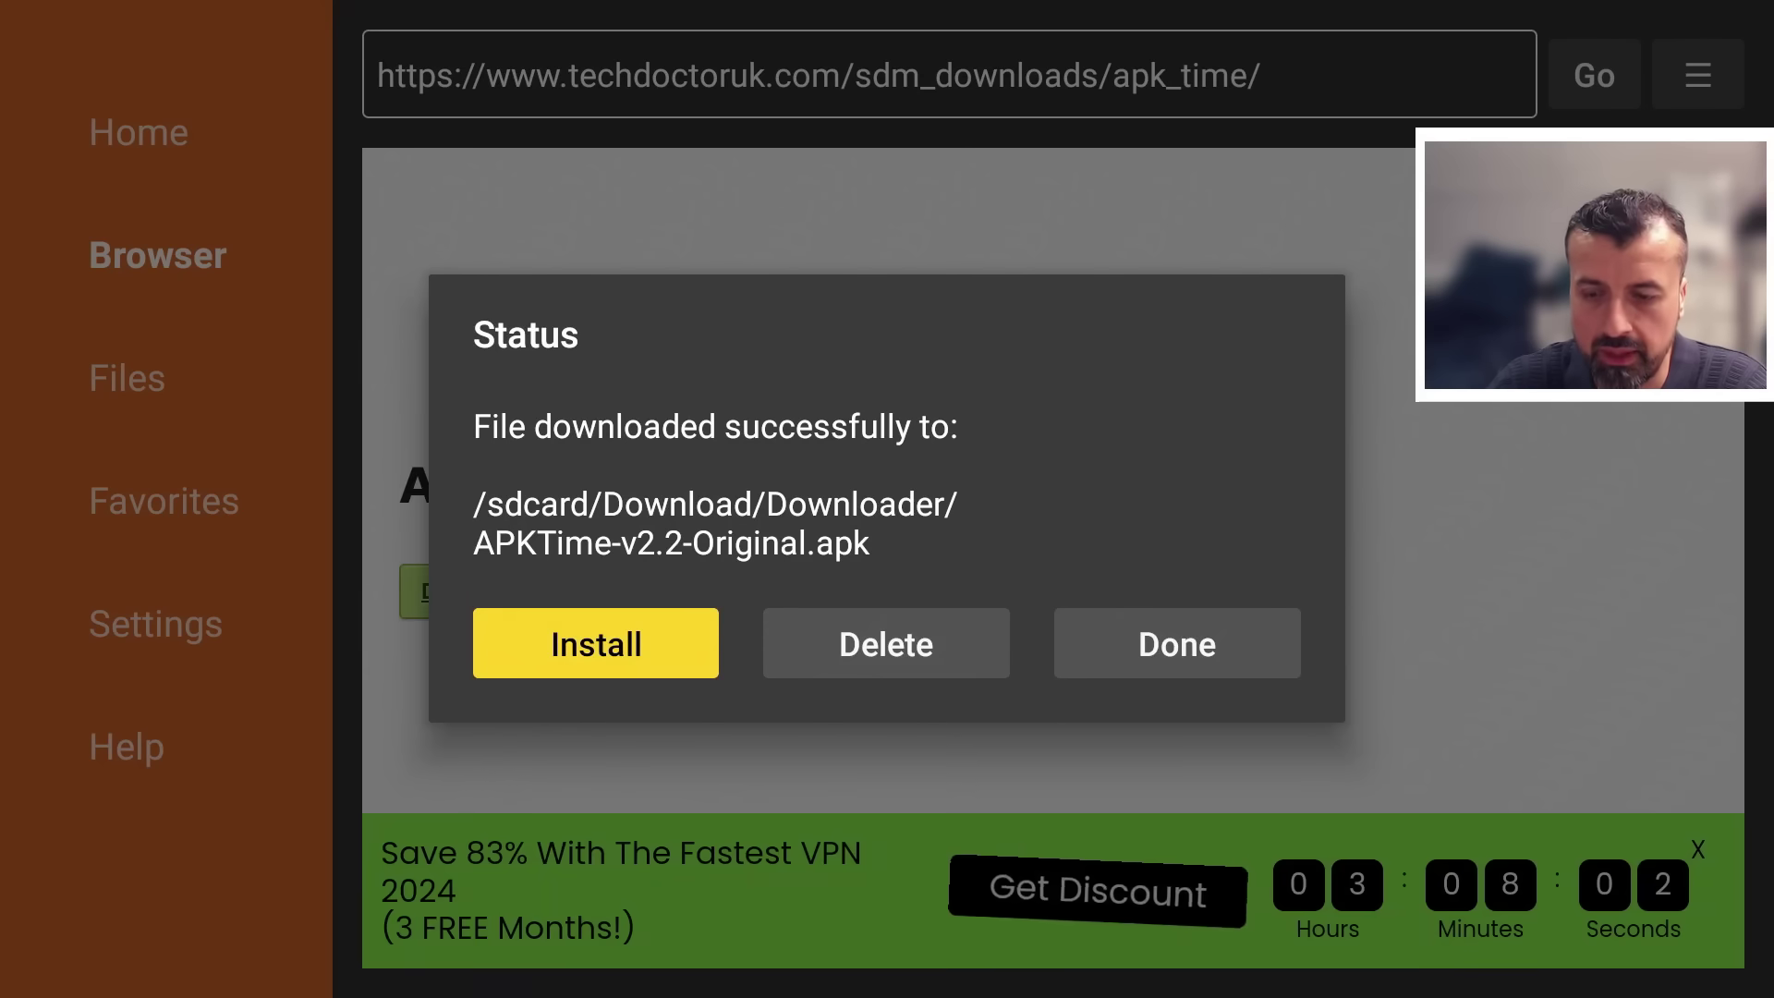
# Leave Downloader for the Home screen and go to Settings > My Fire TV
pyautogui.press('Escape')
pyautogui.press('Home')
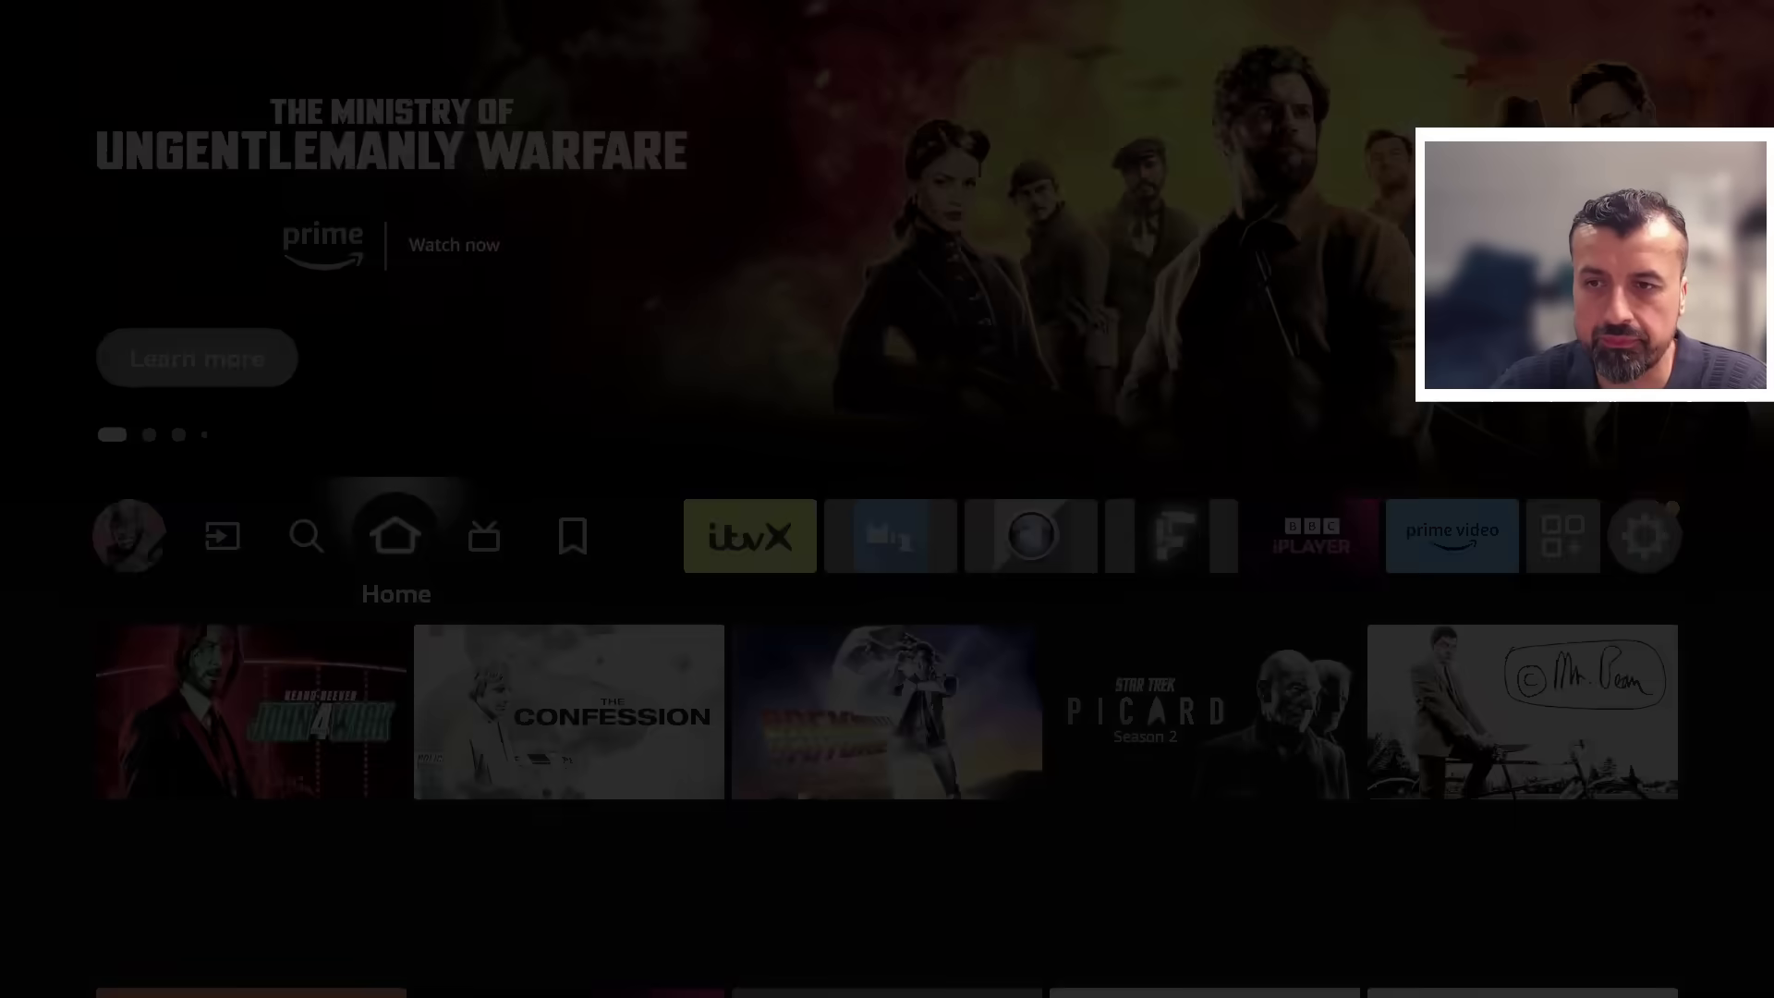
pyautogui.press('Left')
pyautogui.press('Left')
pyautogui.press('Left')
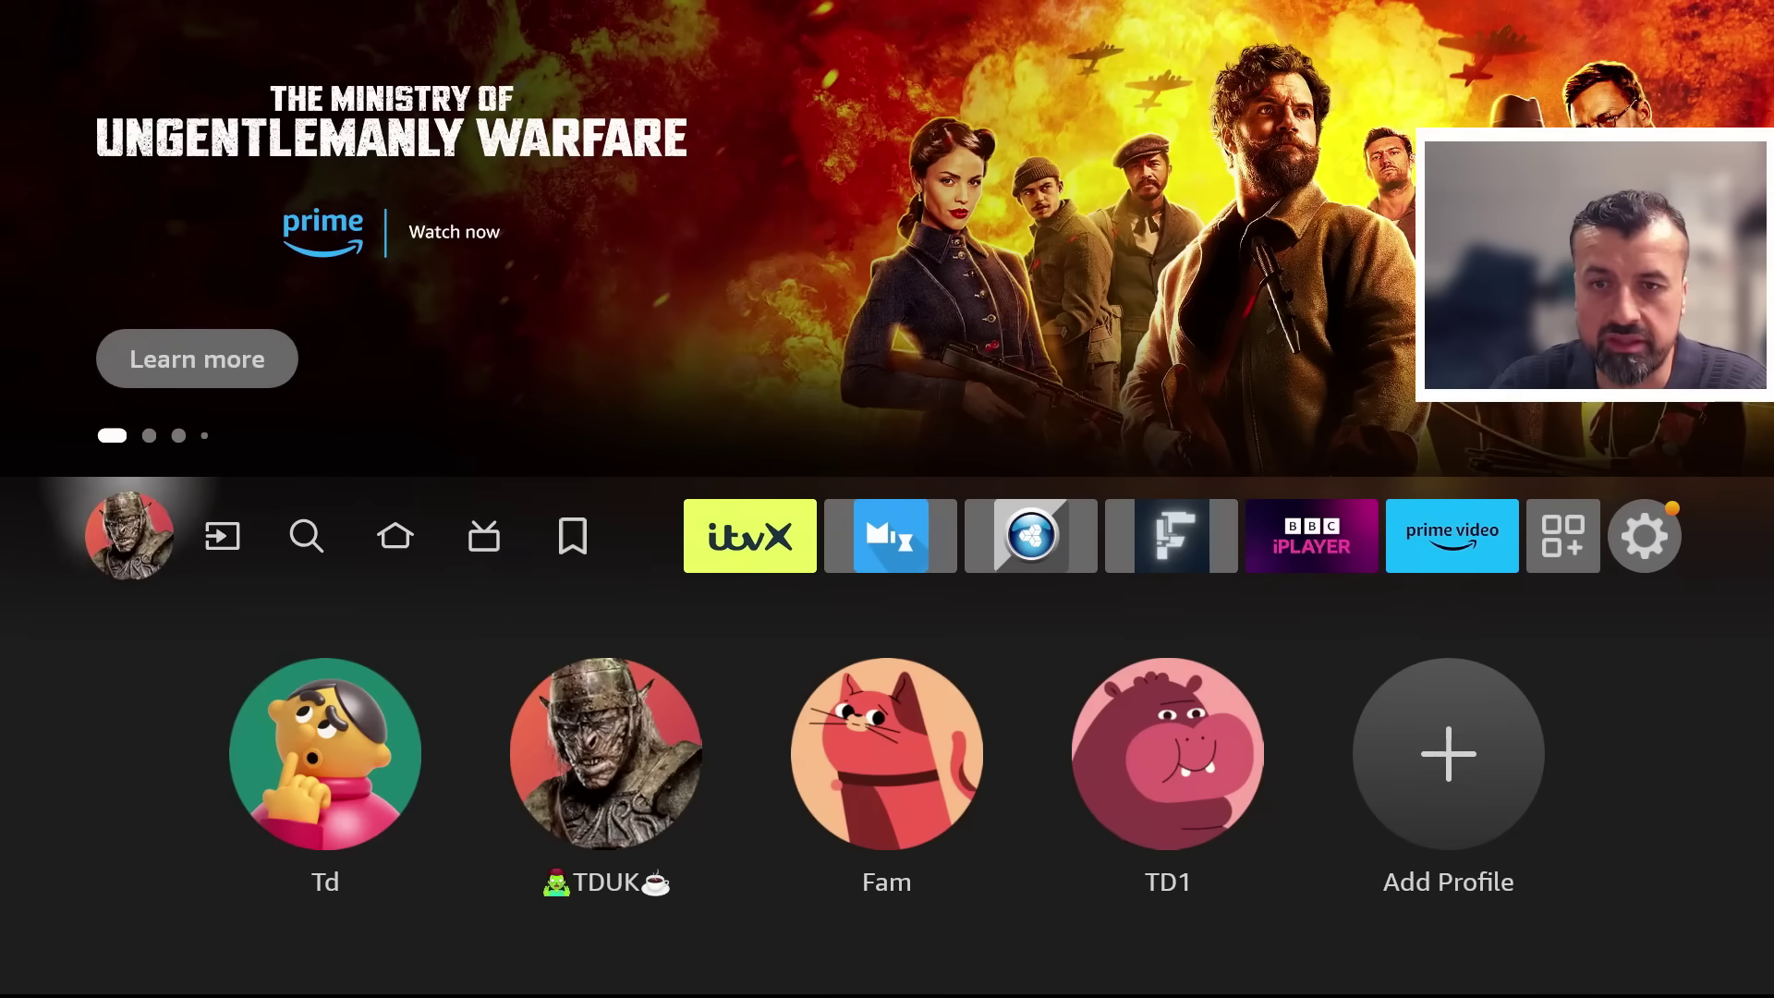
pyautogui.press('Left')
pyautogui.press('Down')
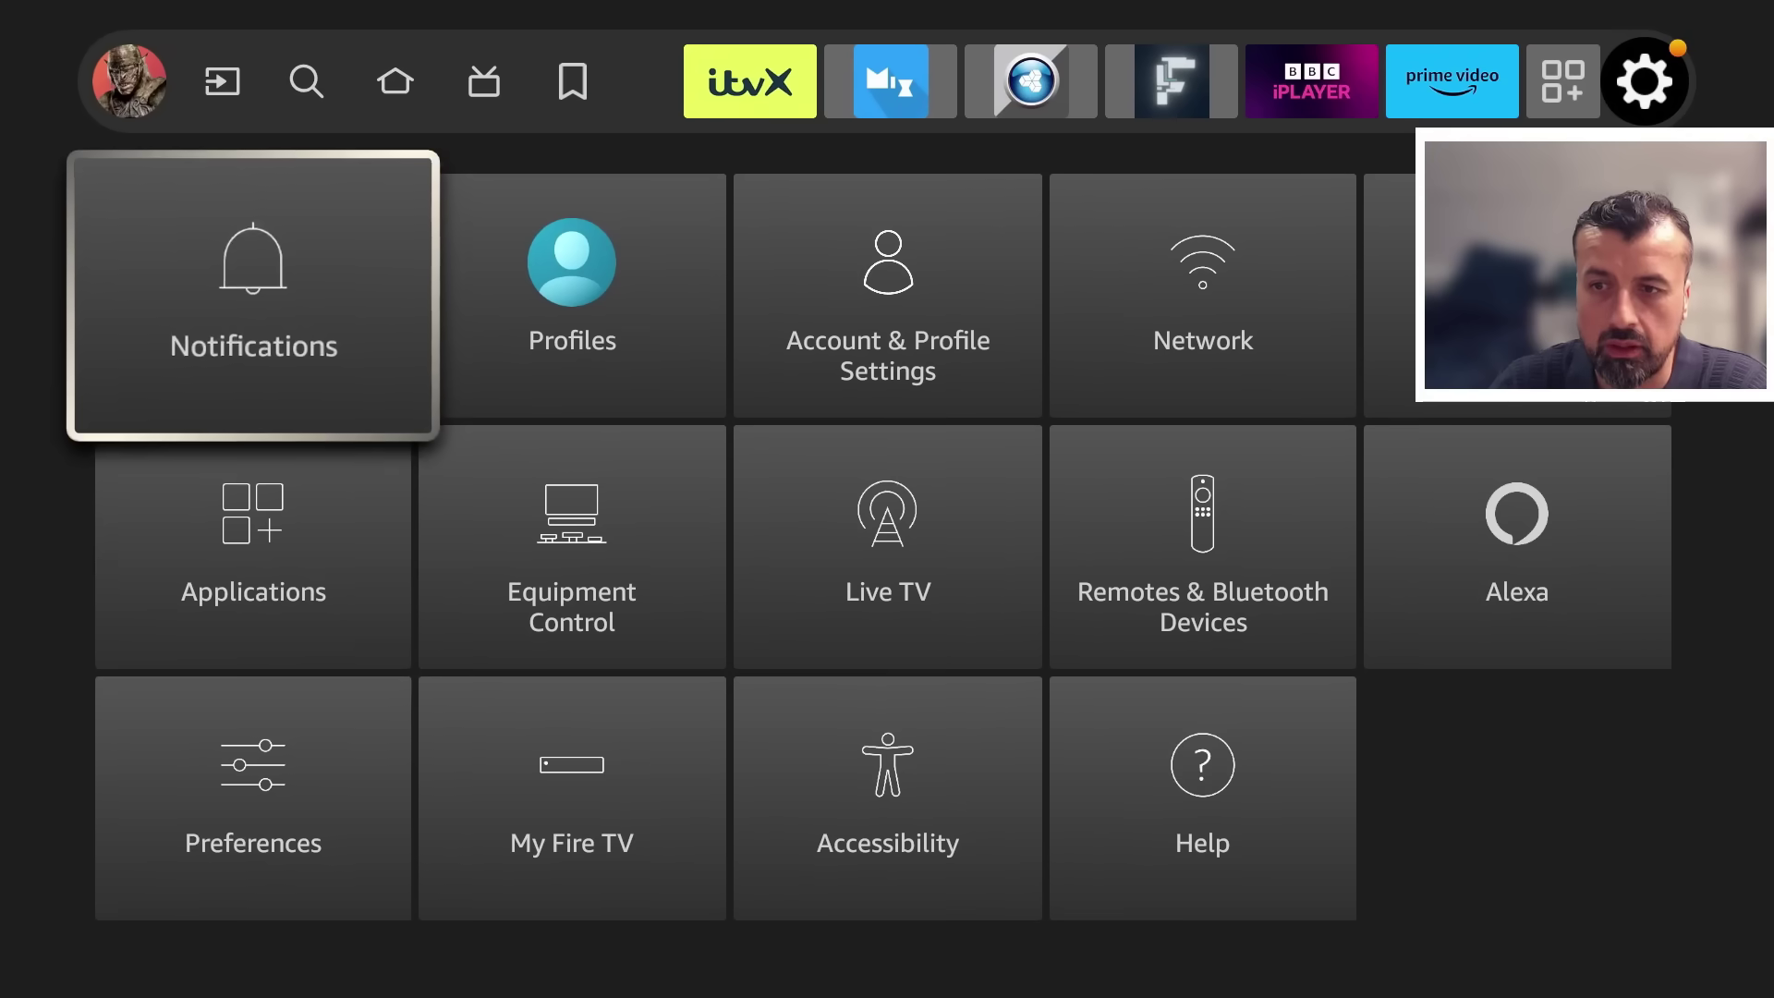
pyautogui.press('Down')
pyautogui.press('Down')
pyautogui.press('Right')
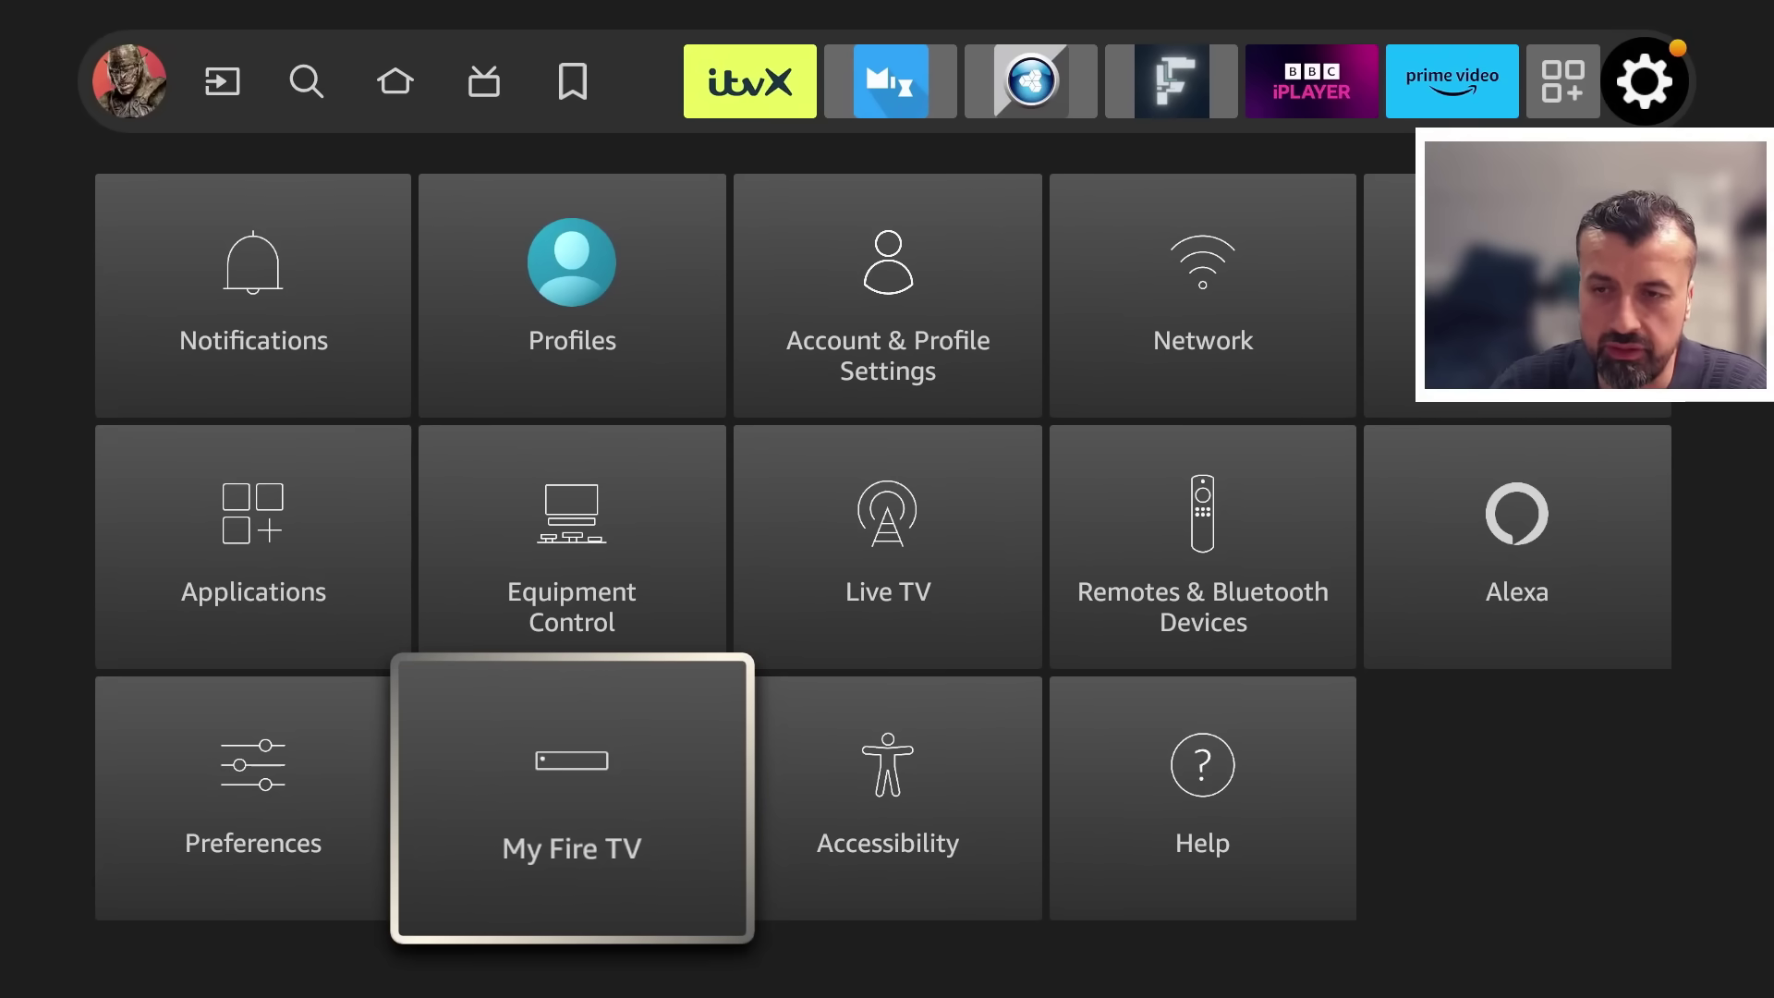
pyautogui.press('Return')
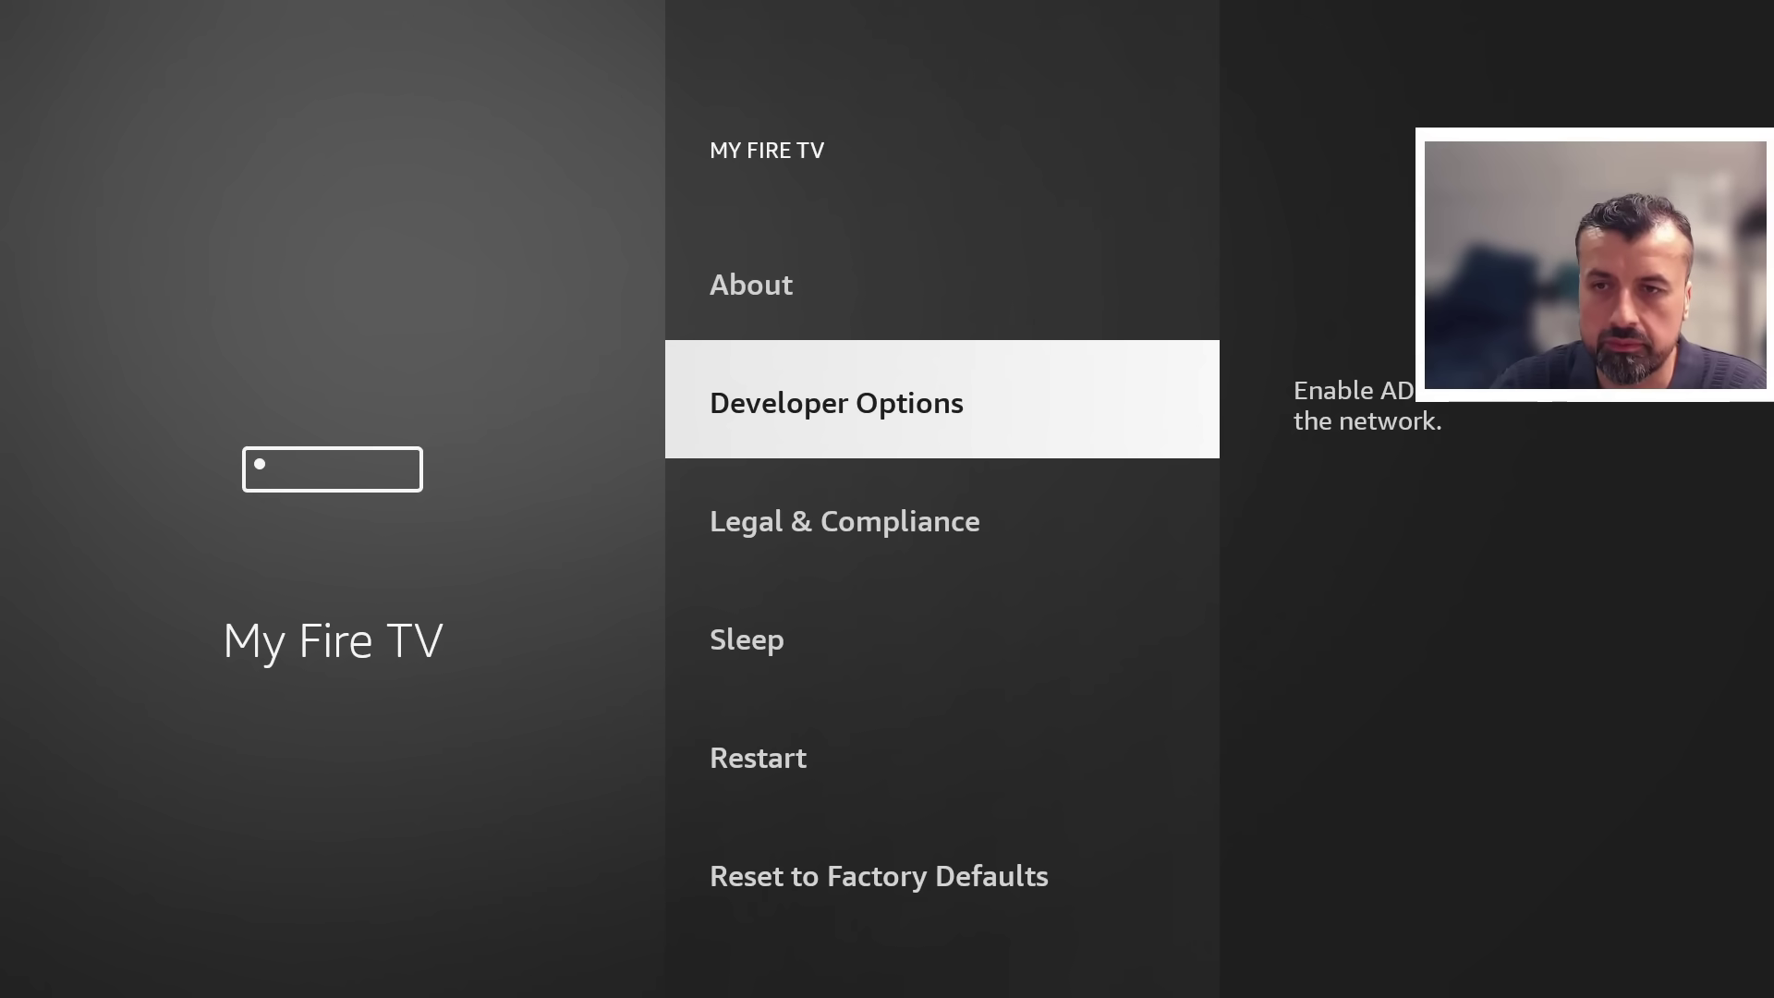
# In Developer Options > Install unknown apps, switch APKTime ON
pyautogui.press('Return')
pyautogui.press('Down')
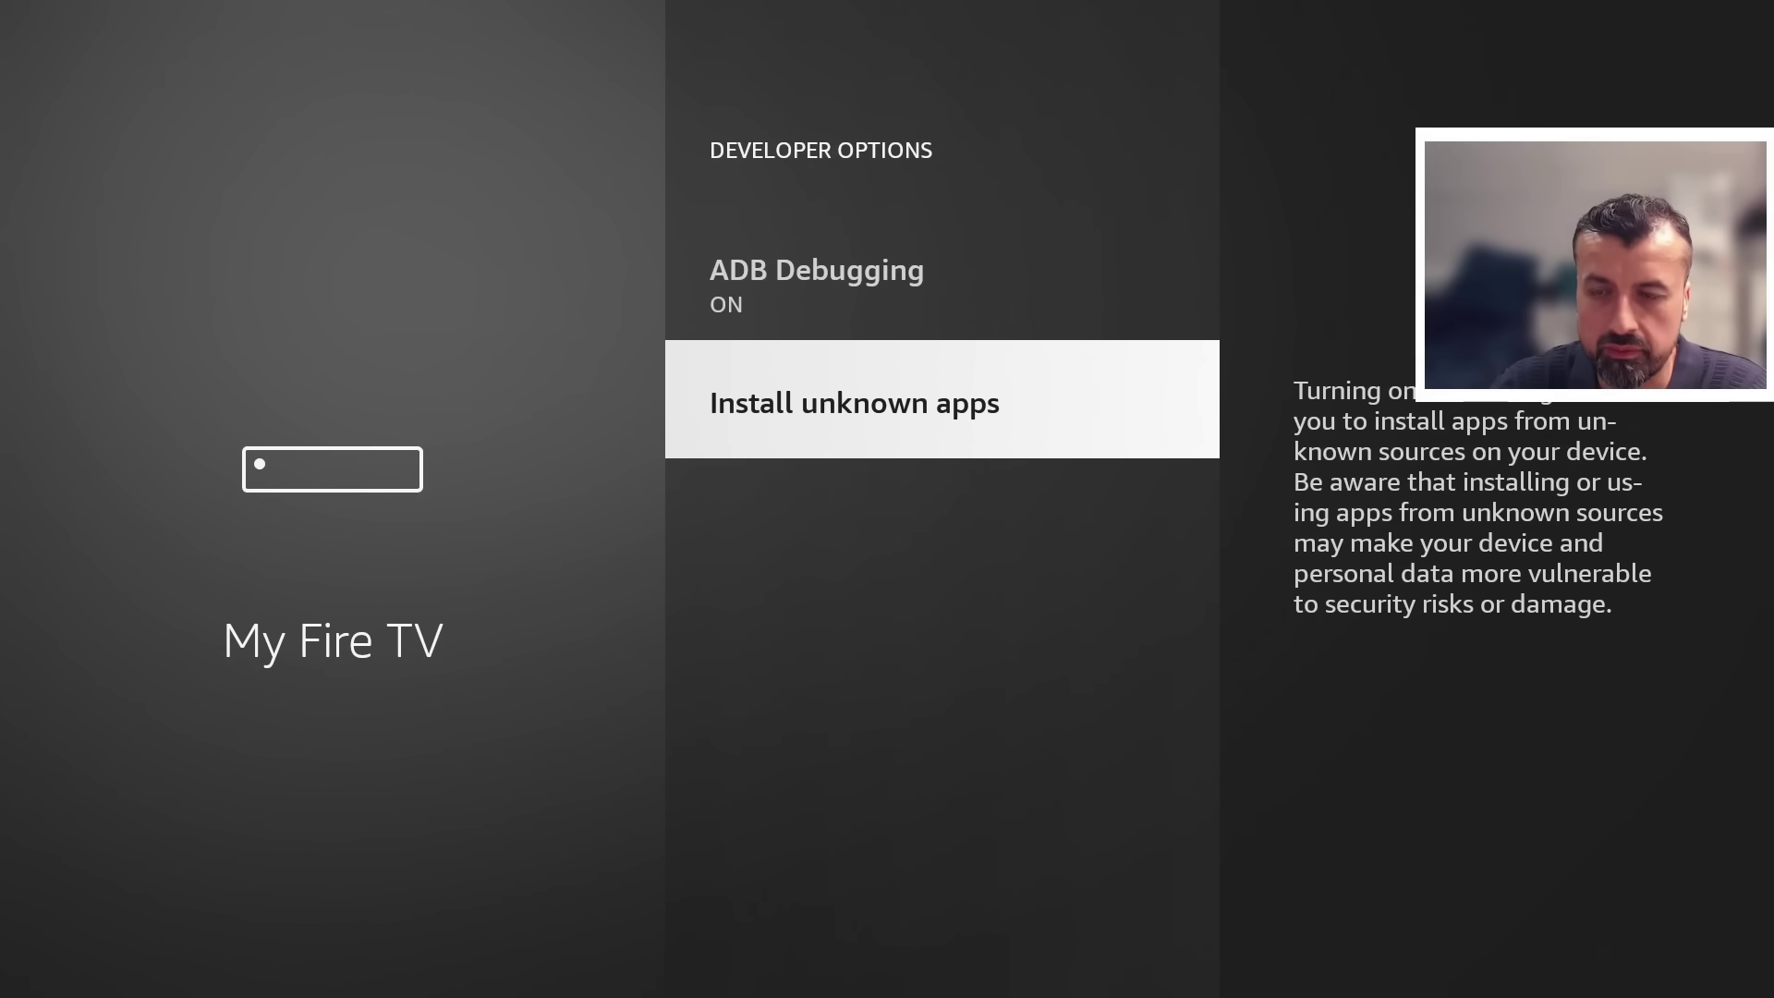
pyautogui.press('Return')
pyautogui.press('Down')
pyautogui.press('Down')
pyautogui.press('Down')
pyautogui.press('Down')
pyautogui.press('Down')
pyautogui.press('Down')
pyautogui.press('Down')
pyautogui.press('Down')
pyautogui.press('Down')
pyautogui.press('Down')
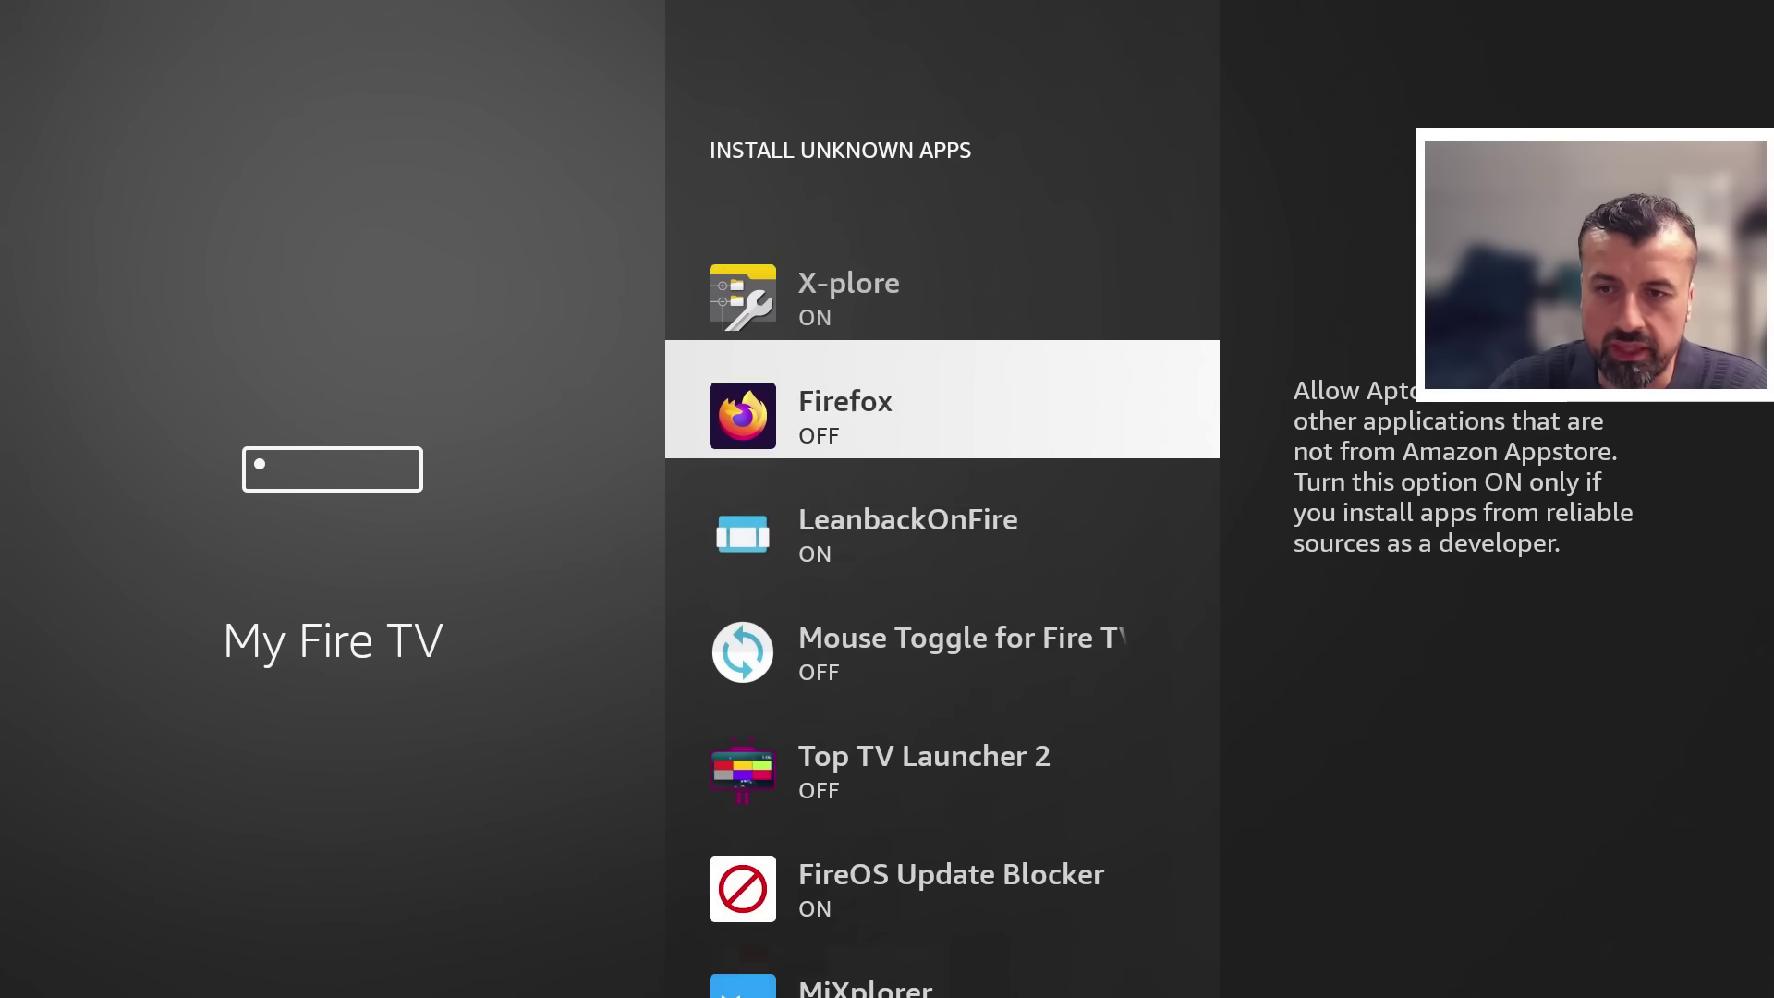
pyautogui.press('Down')
pyautogui.press('Down')
pyautogui.press('Down')
pyautogui.press('Down')
pyautogui.press('Down')
pyautogui.press('Down')
pyautogui.press('Down')
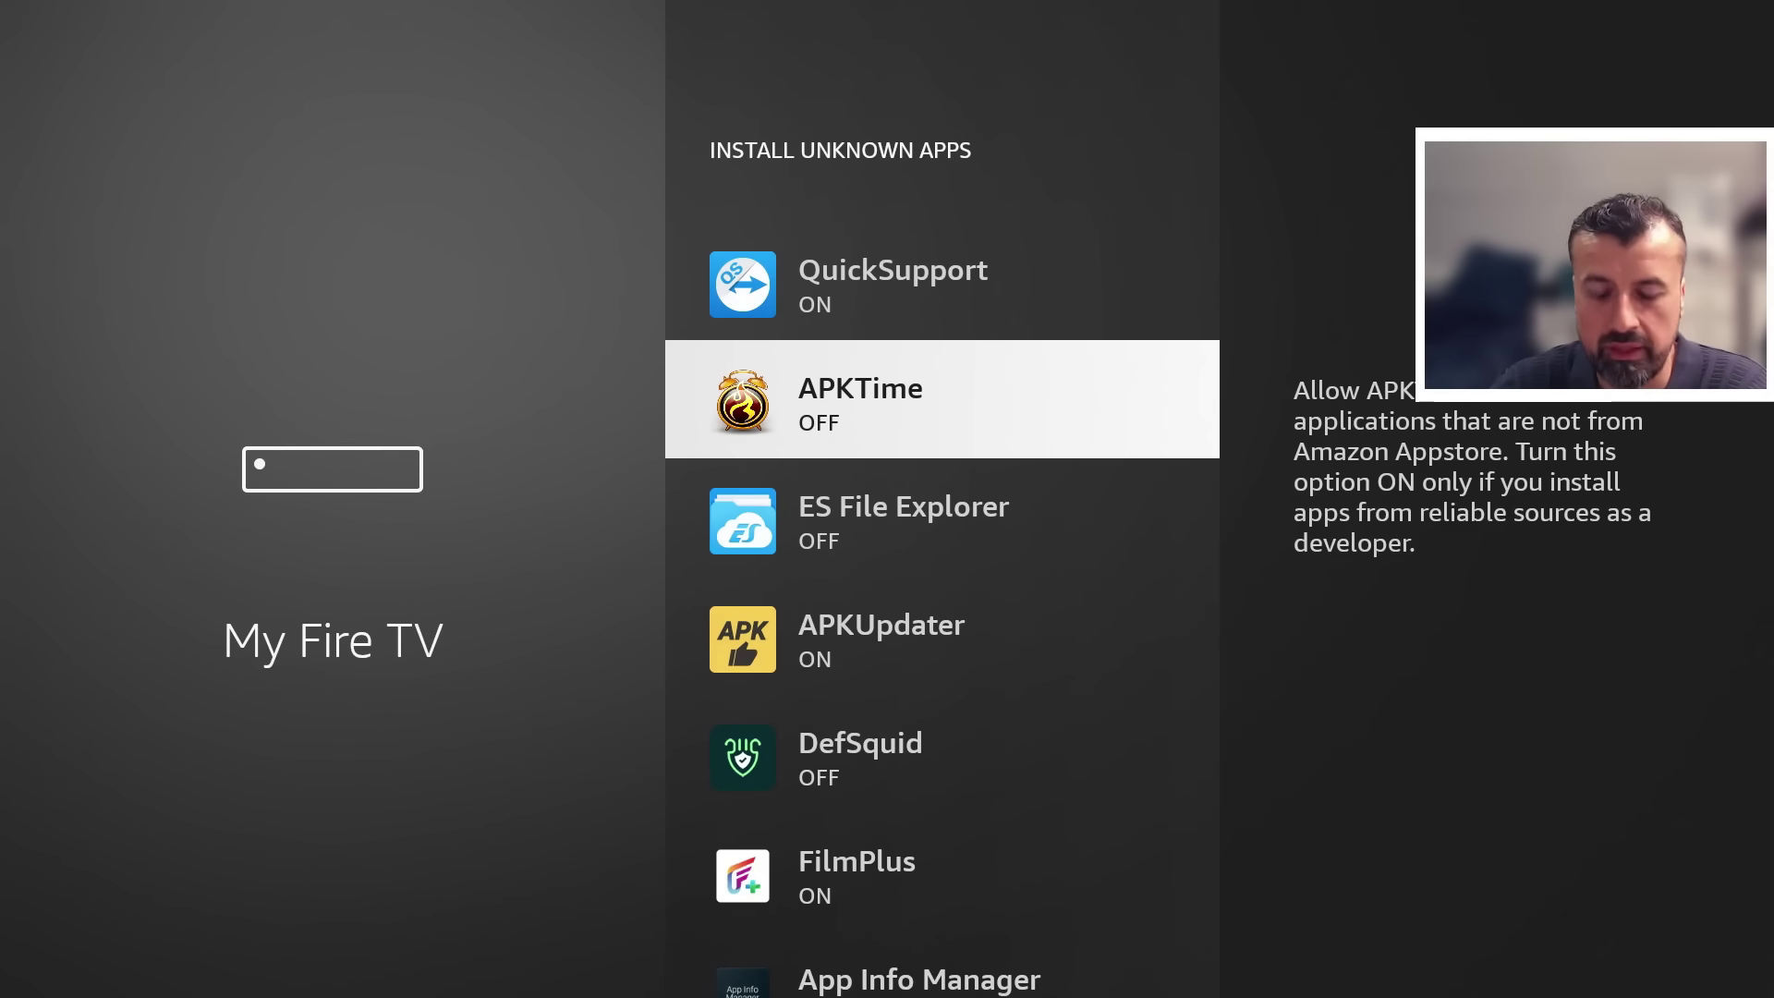
pyautogui.press('Return')
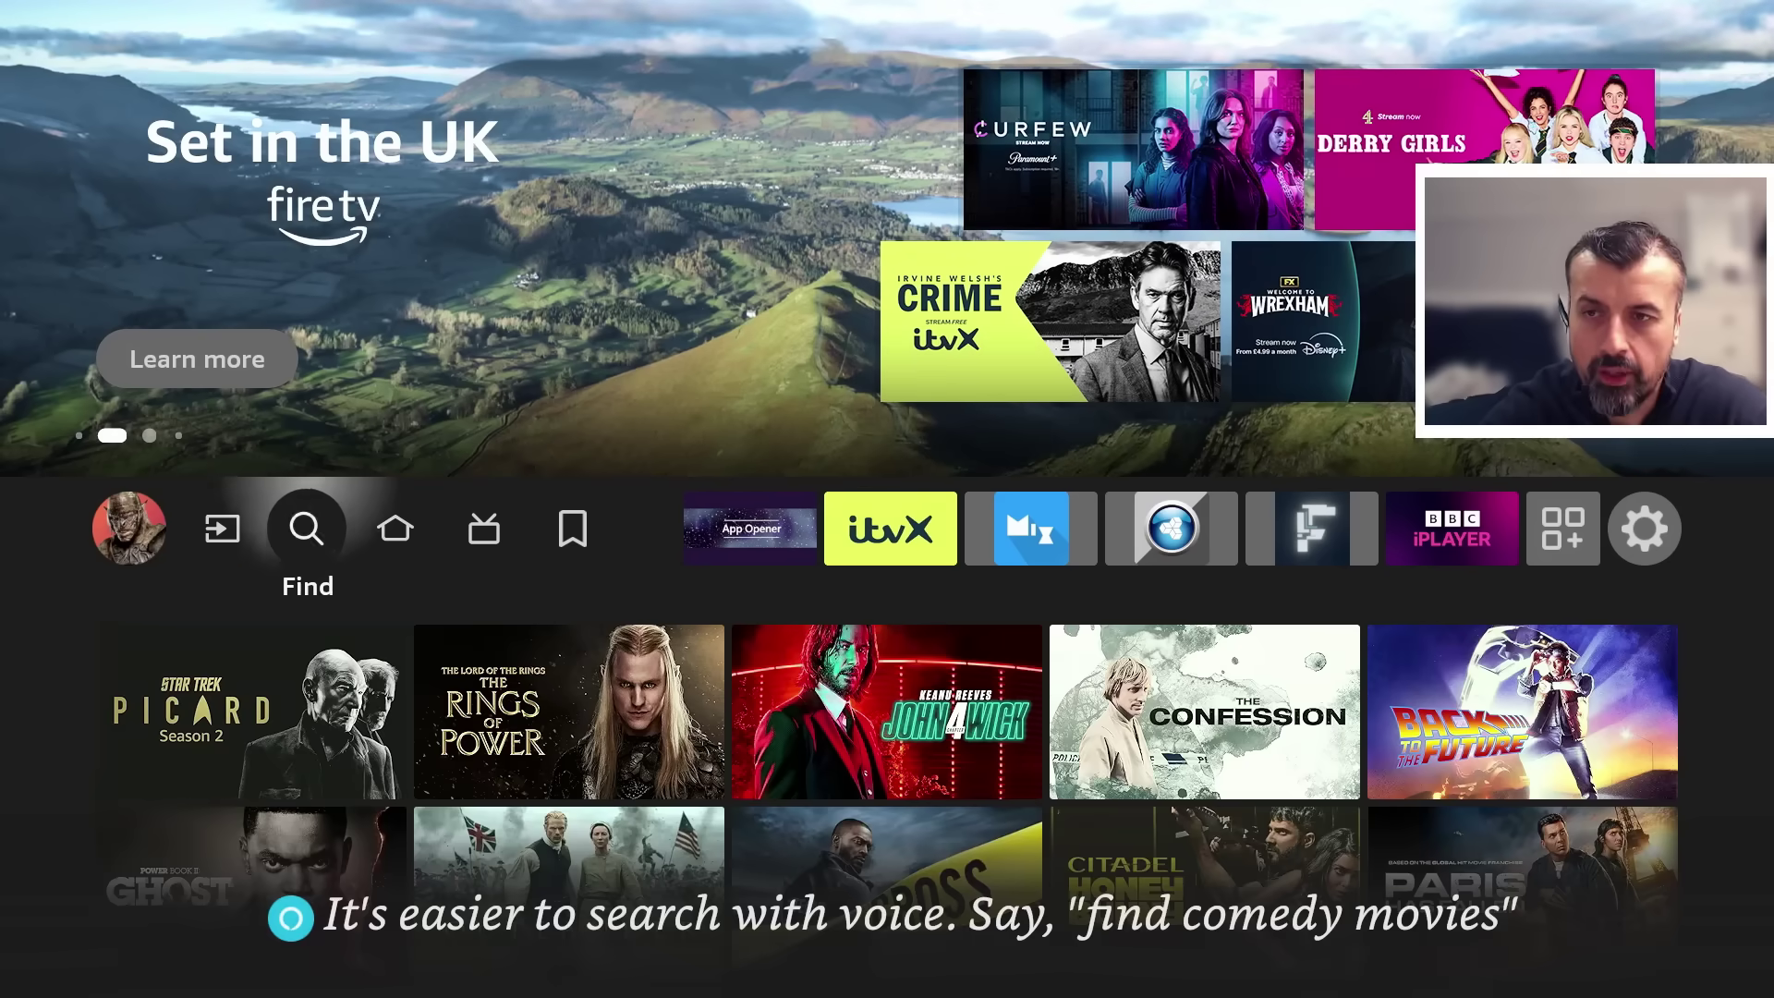
# Open Your Apps & Channels from the home bar and launch the APKTime tile
pyautogui.press('Left')
pyautogui.press('Left')
pyautogui.press('Left')
pyautogui.press('Left')
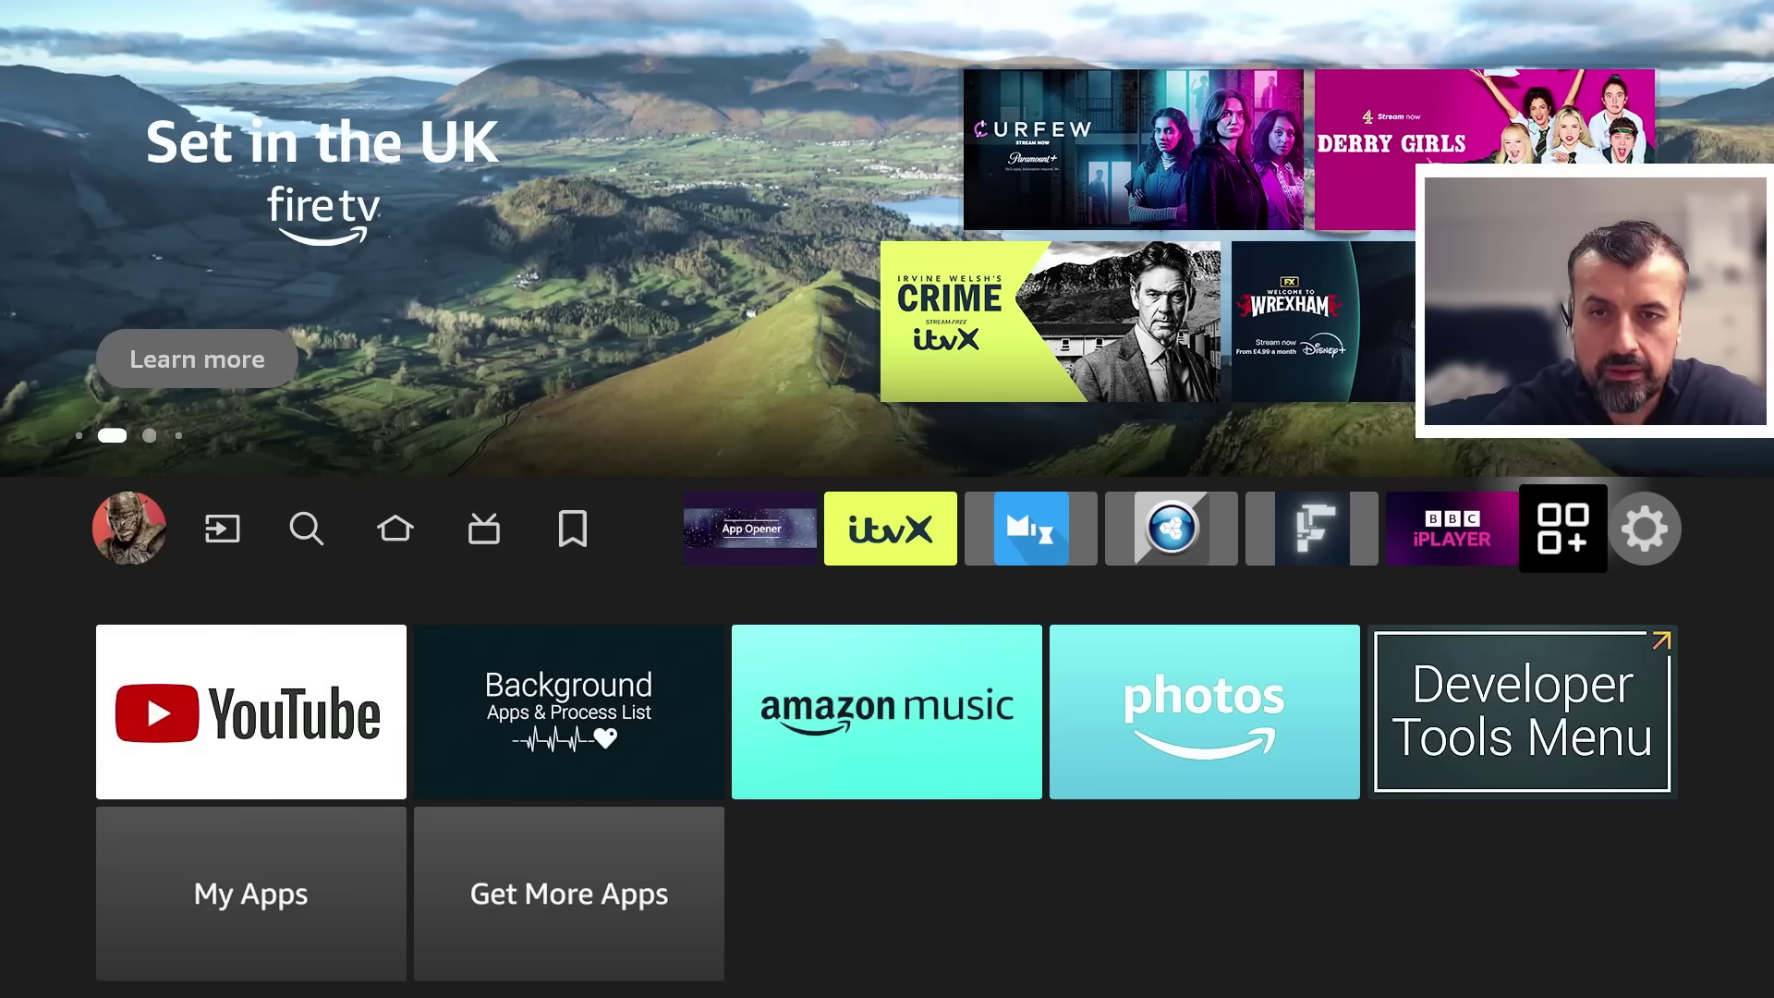
pyautogui.press('Return')
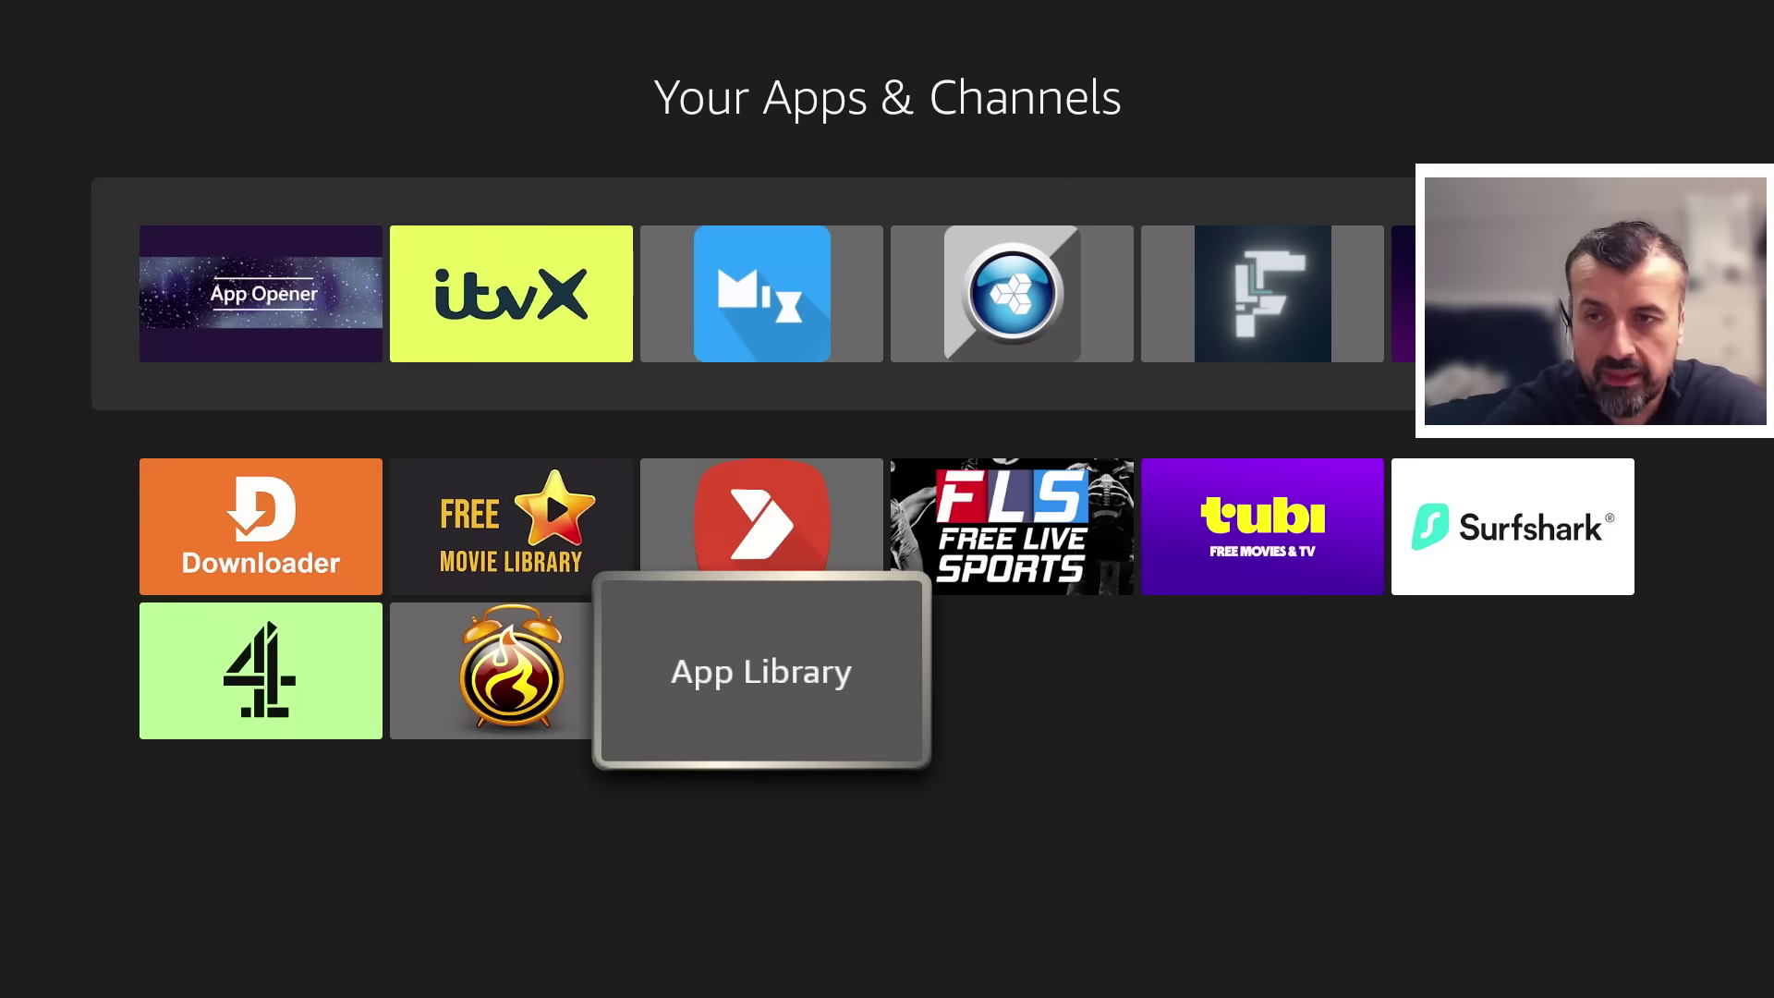
pyautogui.press('Left')
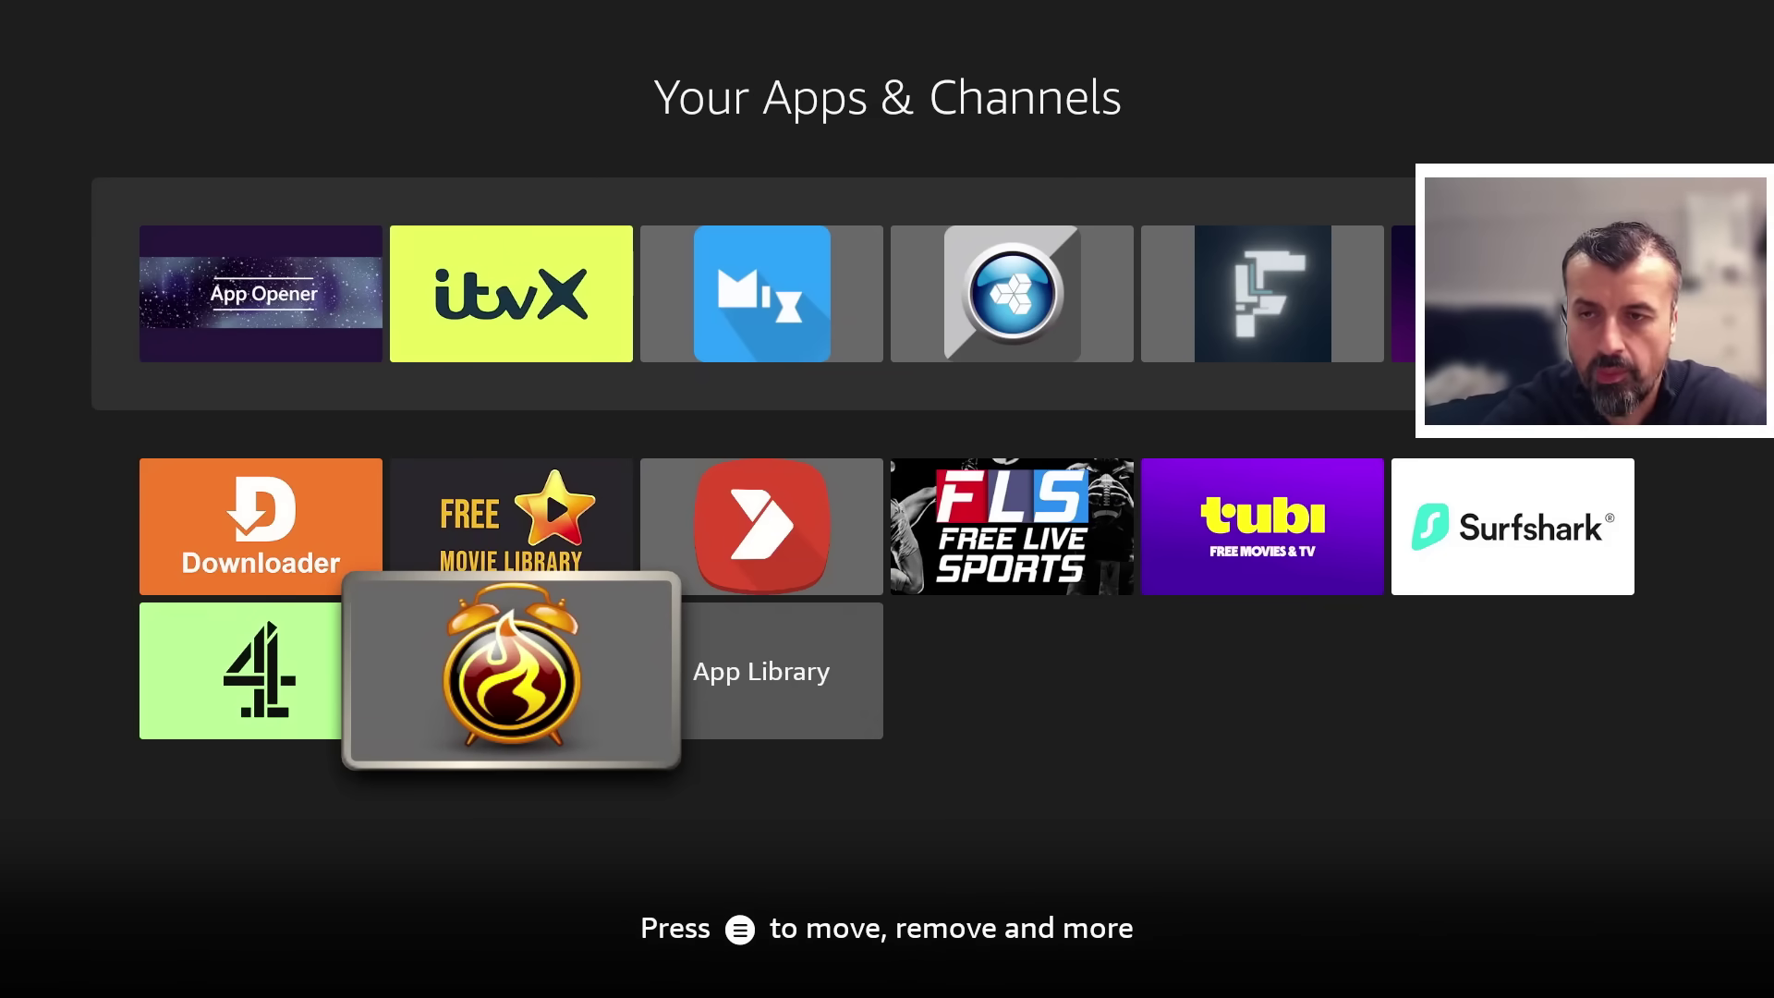
pyautogui.press('Return')
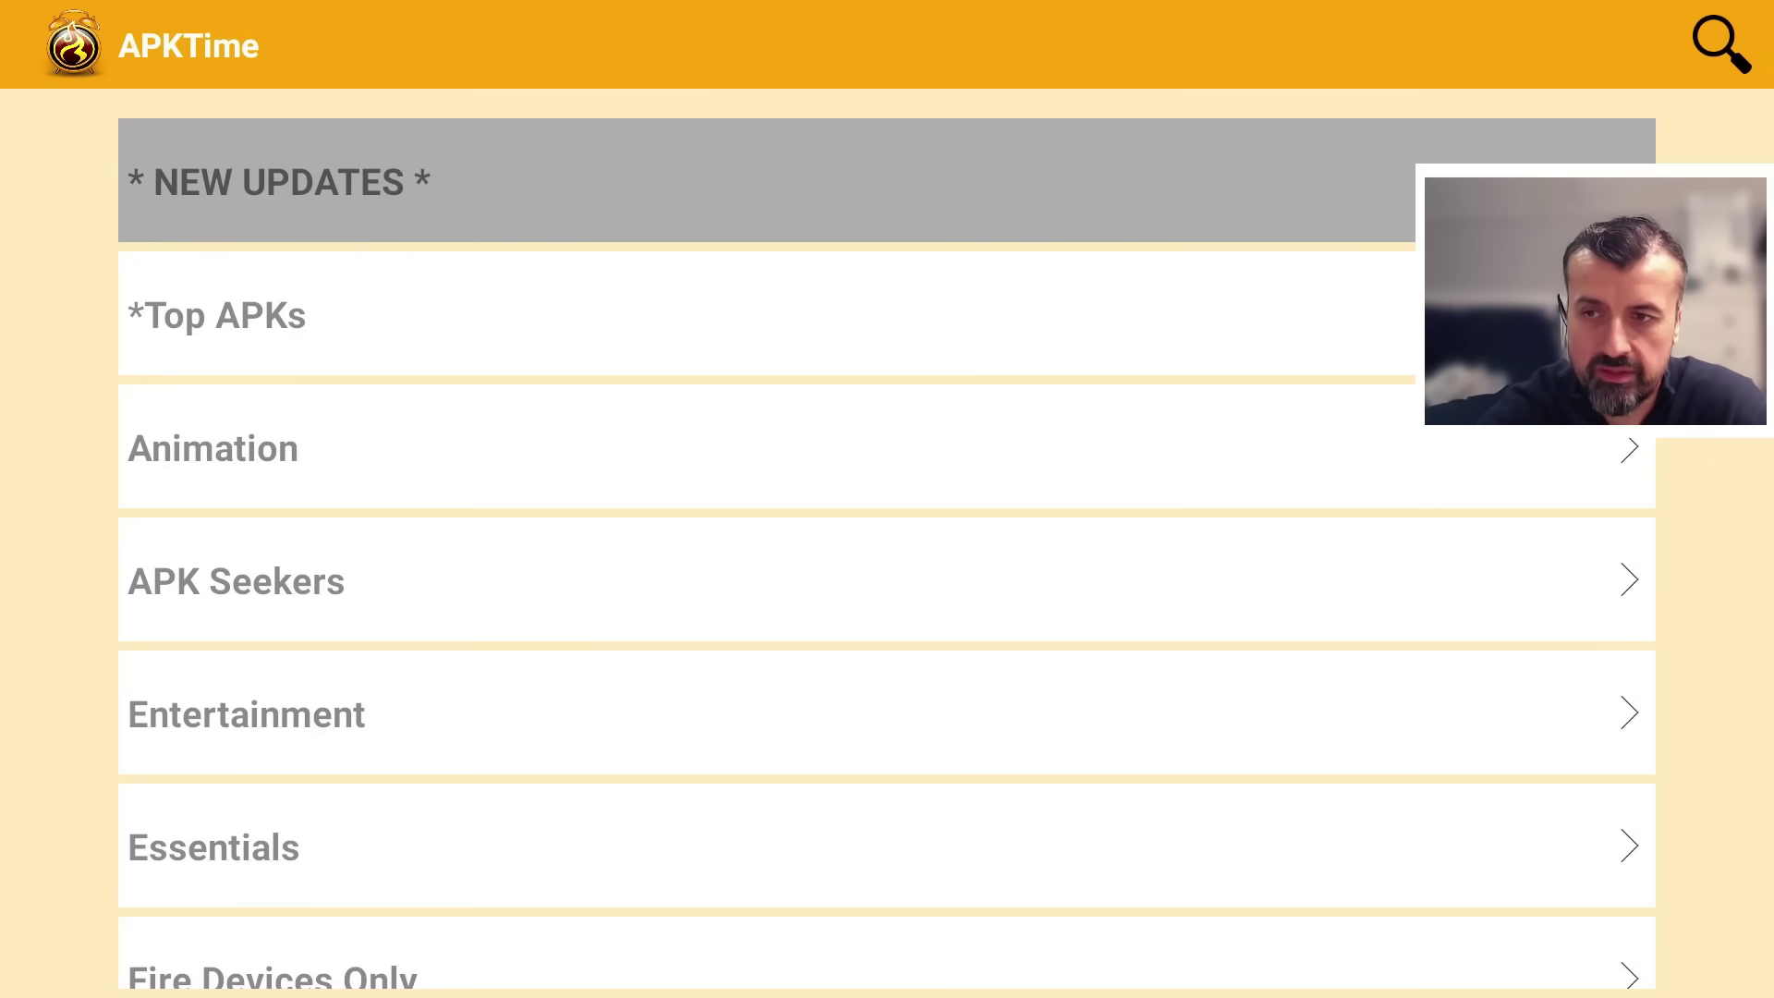
# From Essentials, download and install ES File Explorer, then press DONE
pyautogui.press('Down')
pyautogui.press('Down')
pyautogui.press('Down')
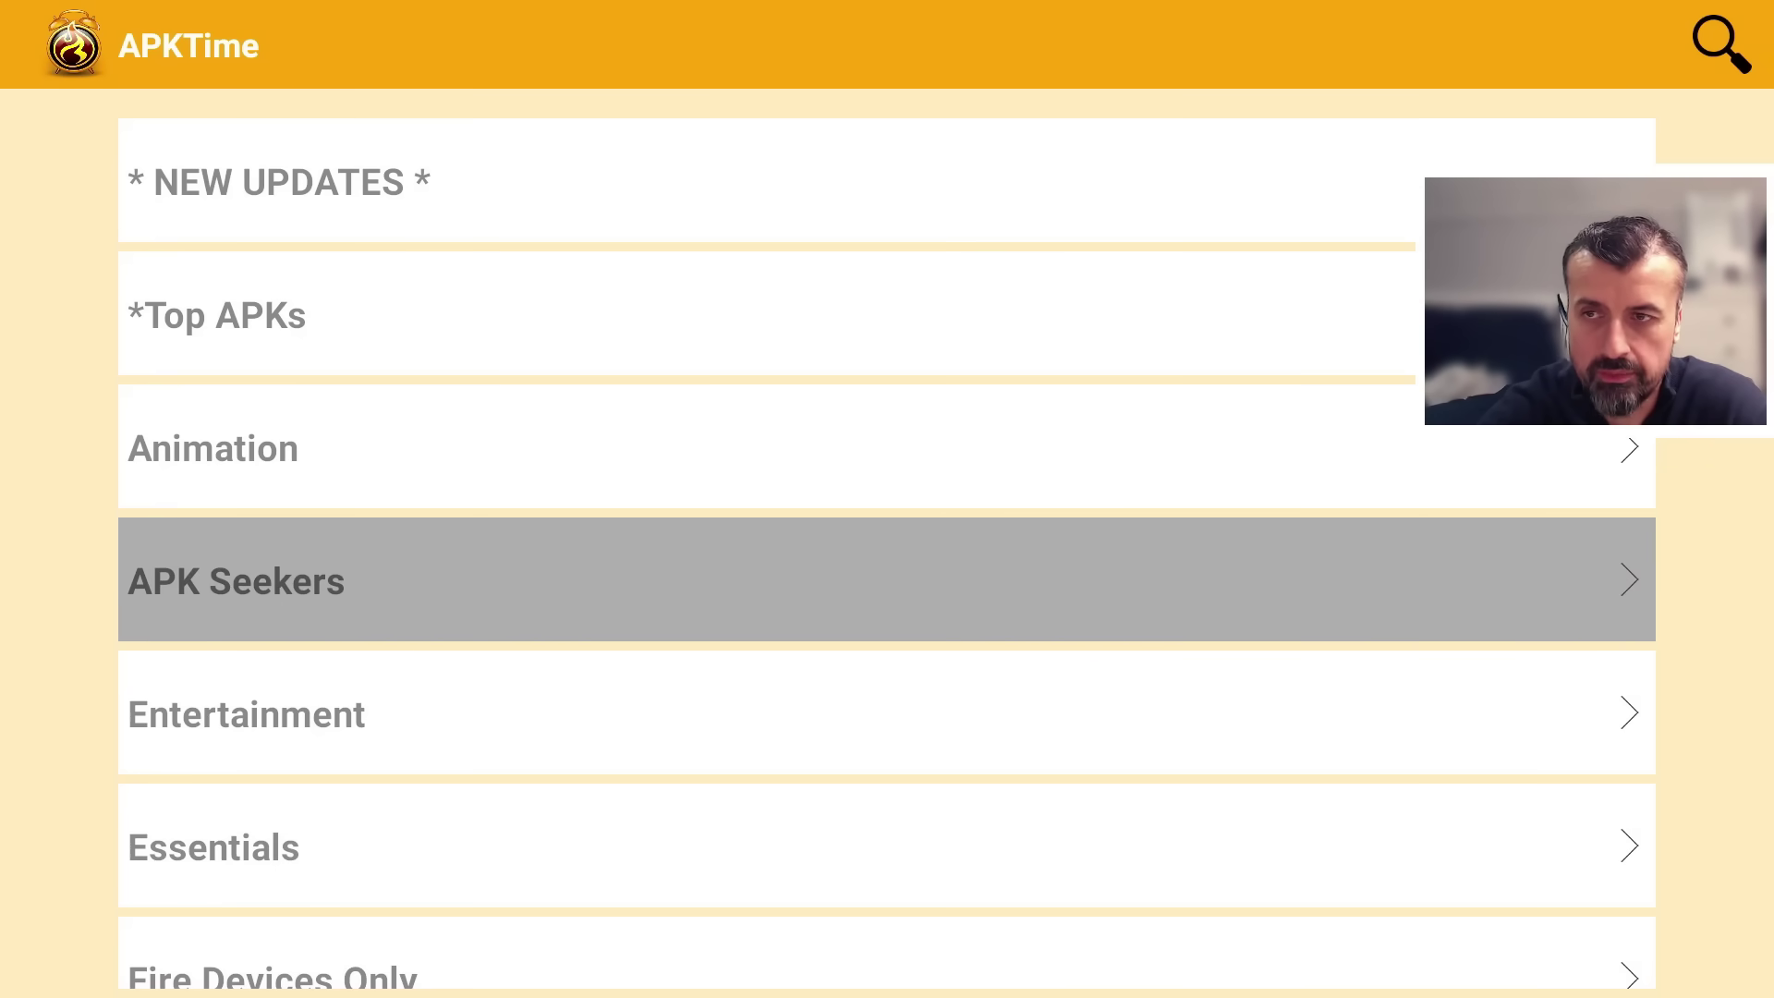
pyautogui.press('Down')
pyautogui.press('Down')
pyautogui.press('Return')
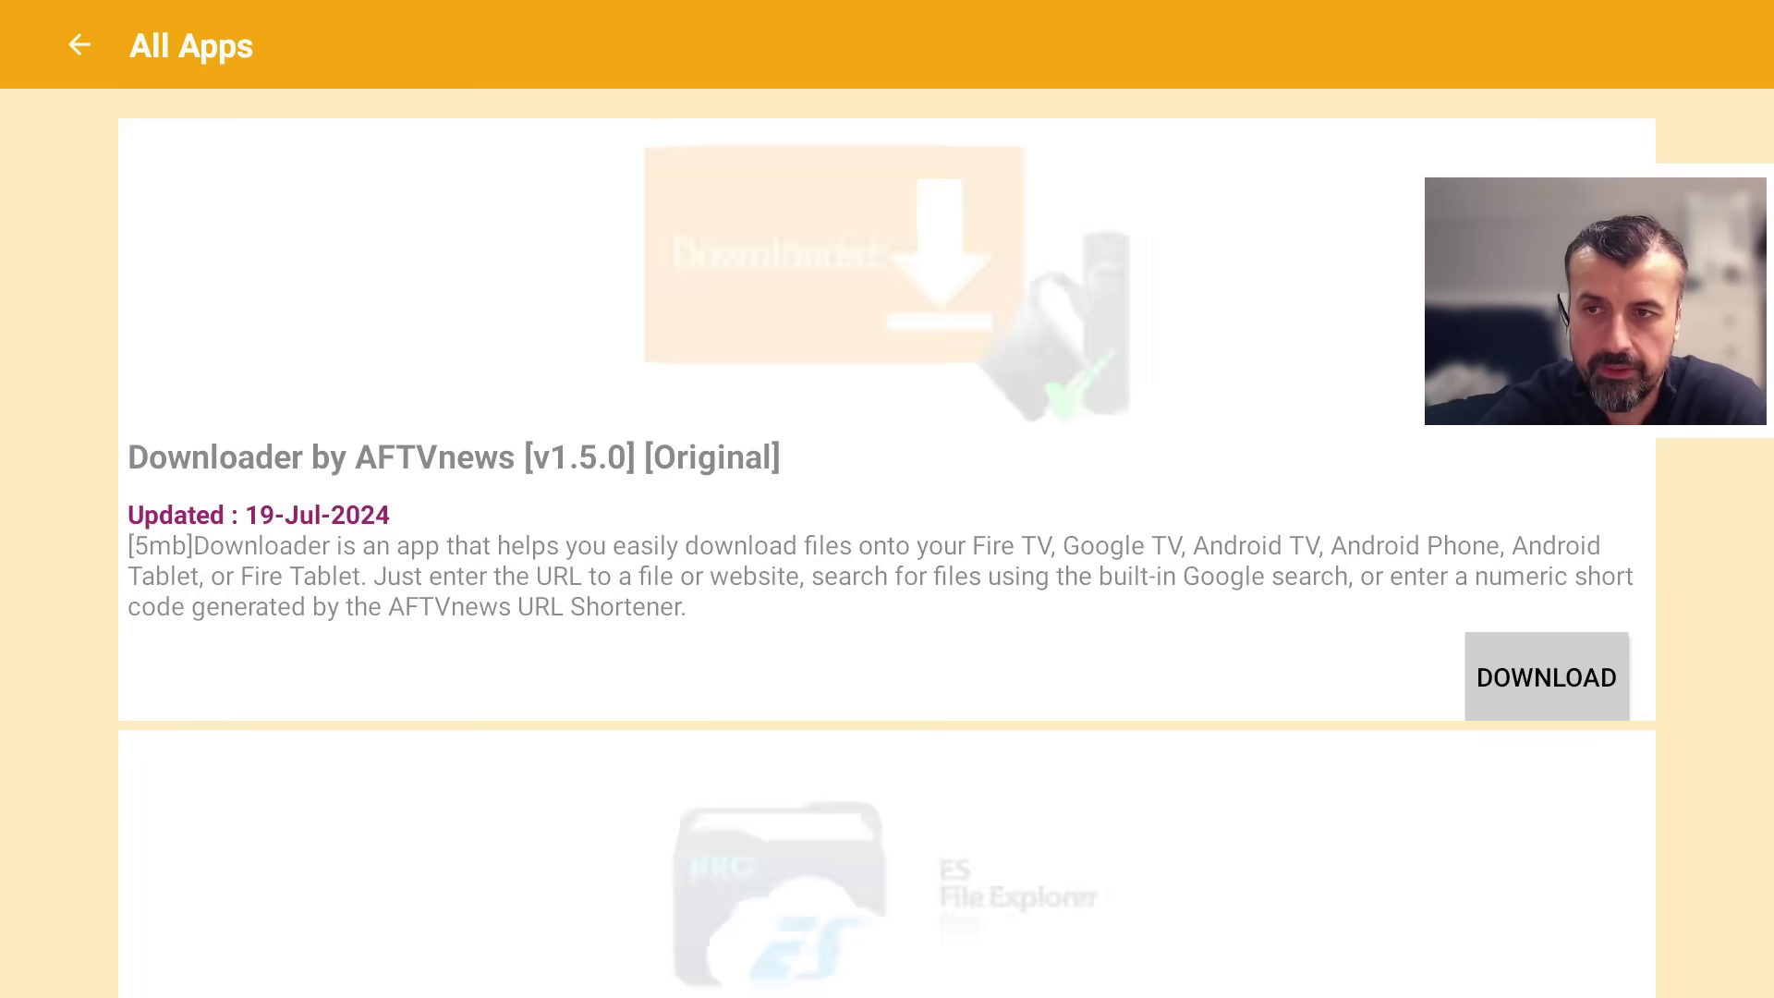
pyautogui.press('Down')
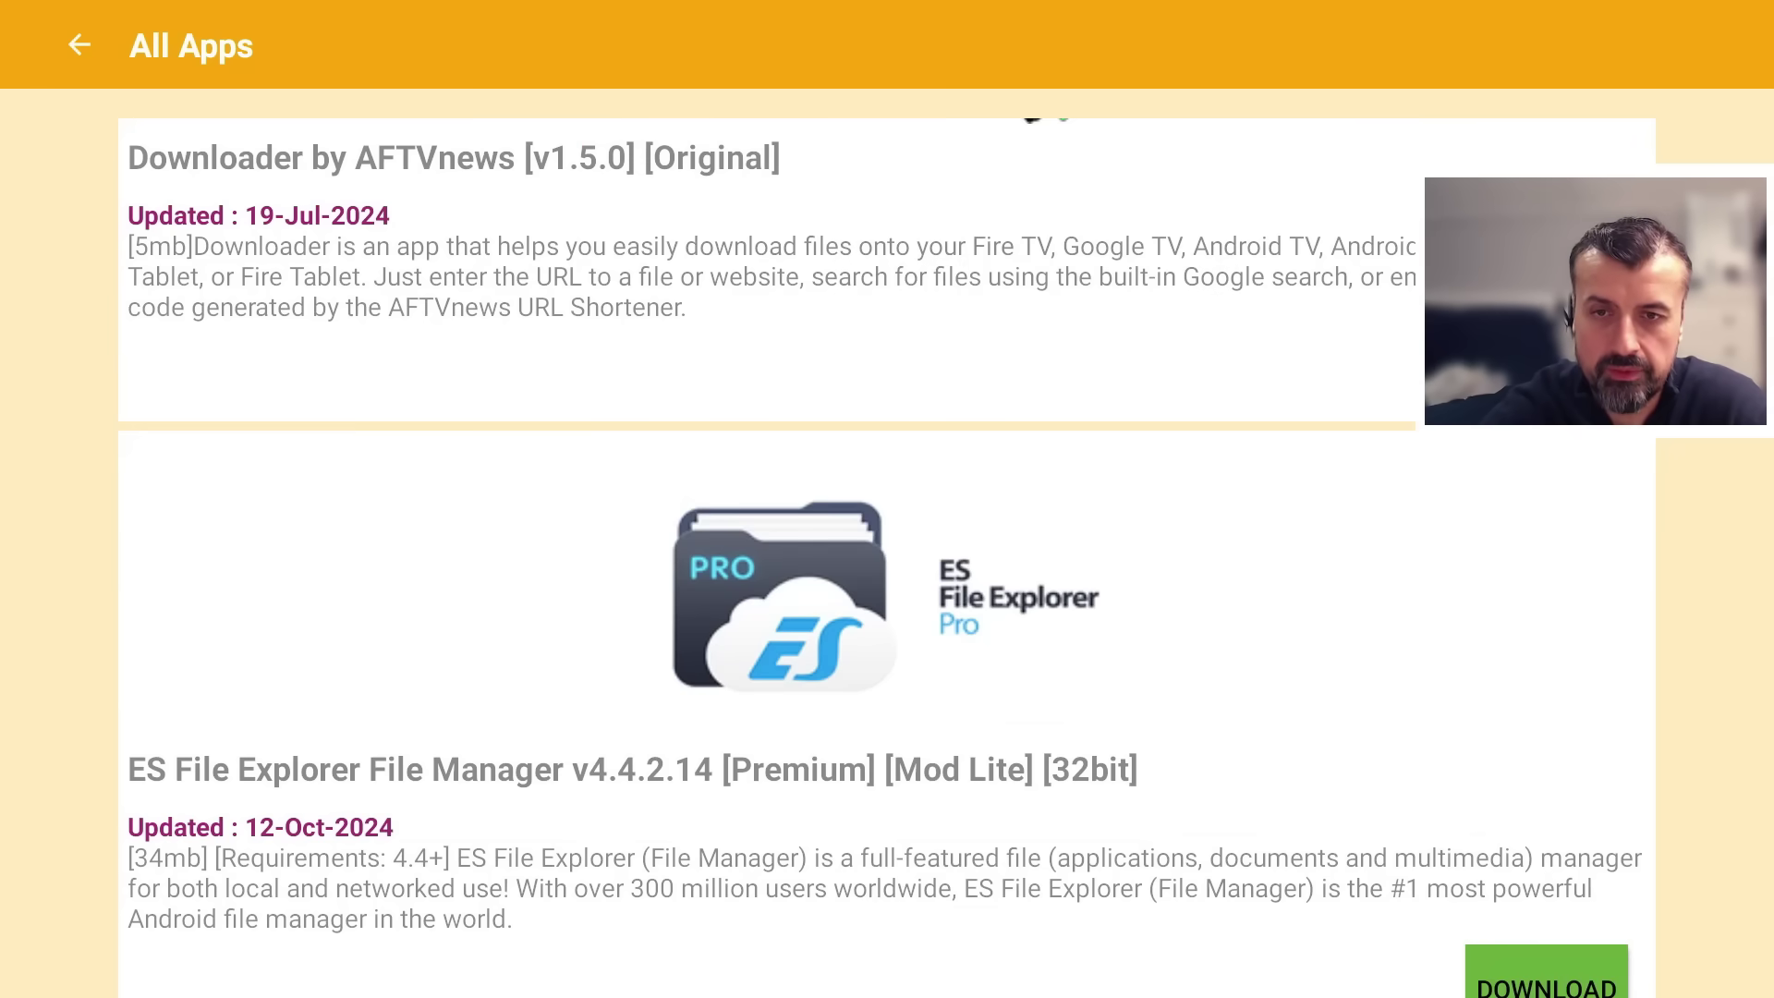
pyautogui.press('Return')
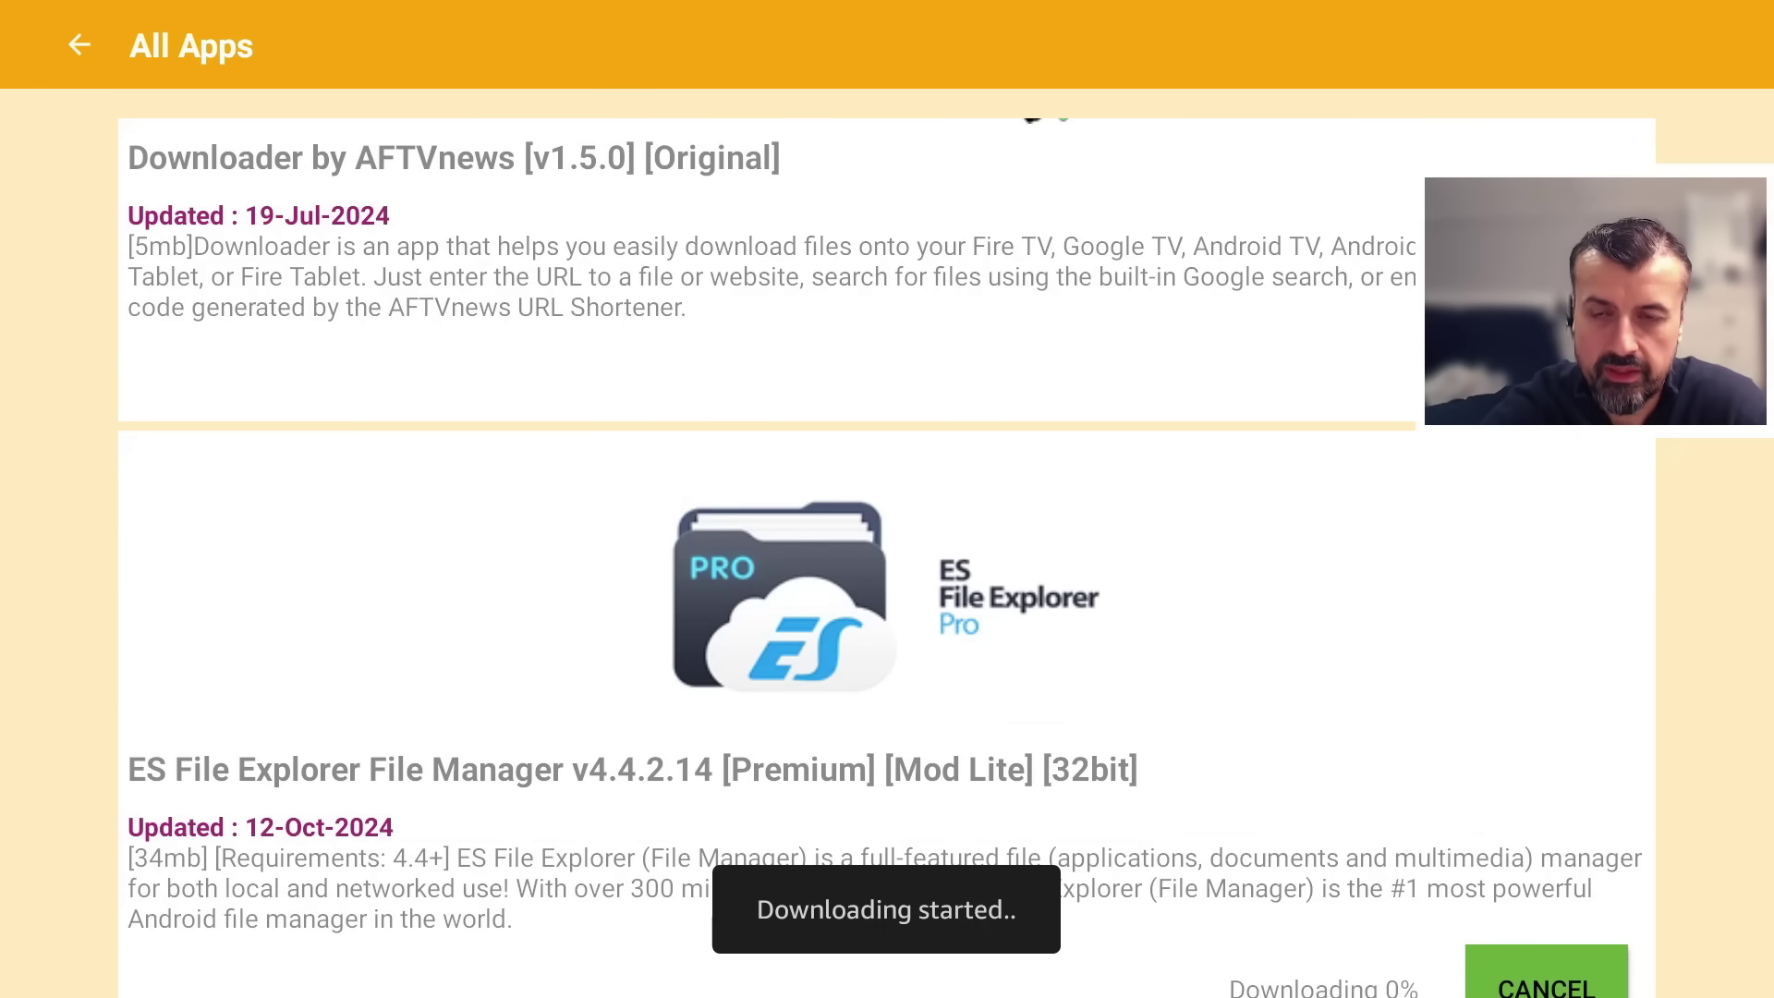
pyautogui.press('Right')
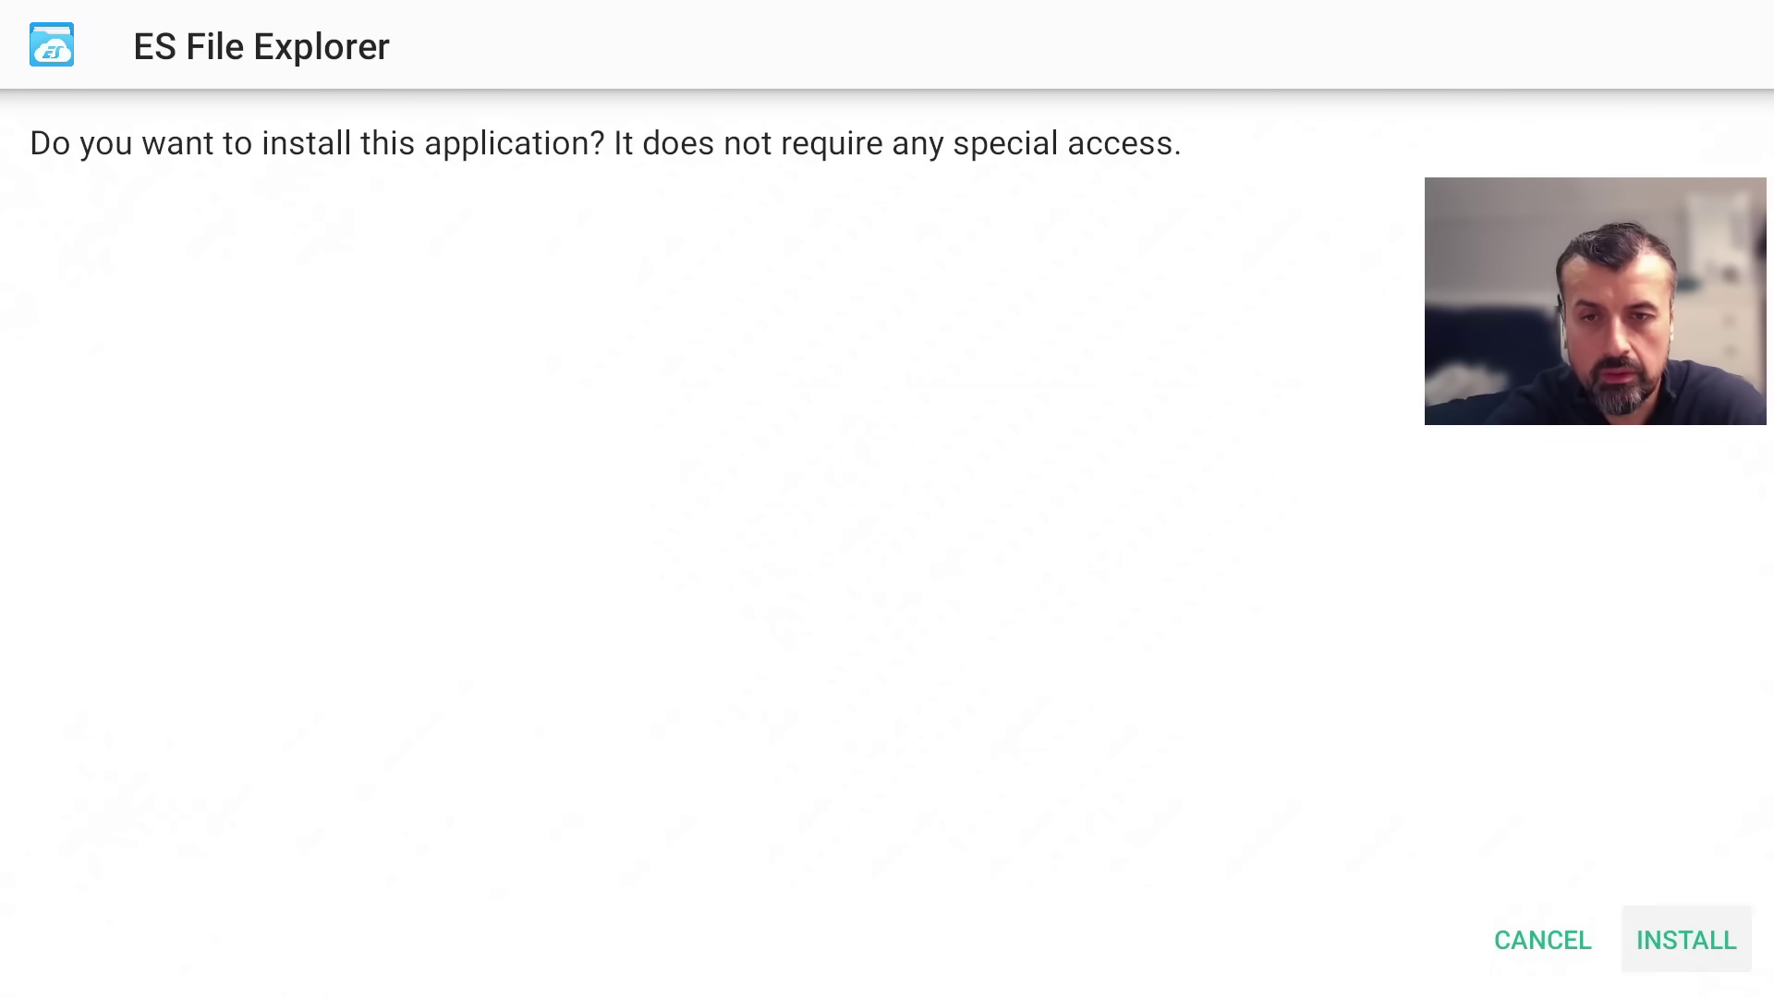
pyautogui.press('Return')
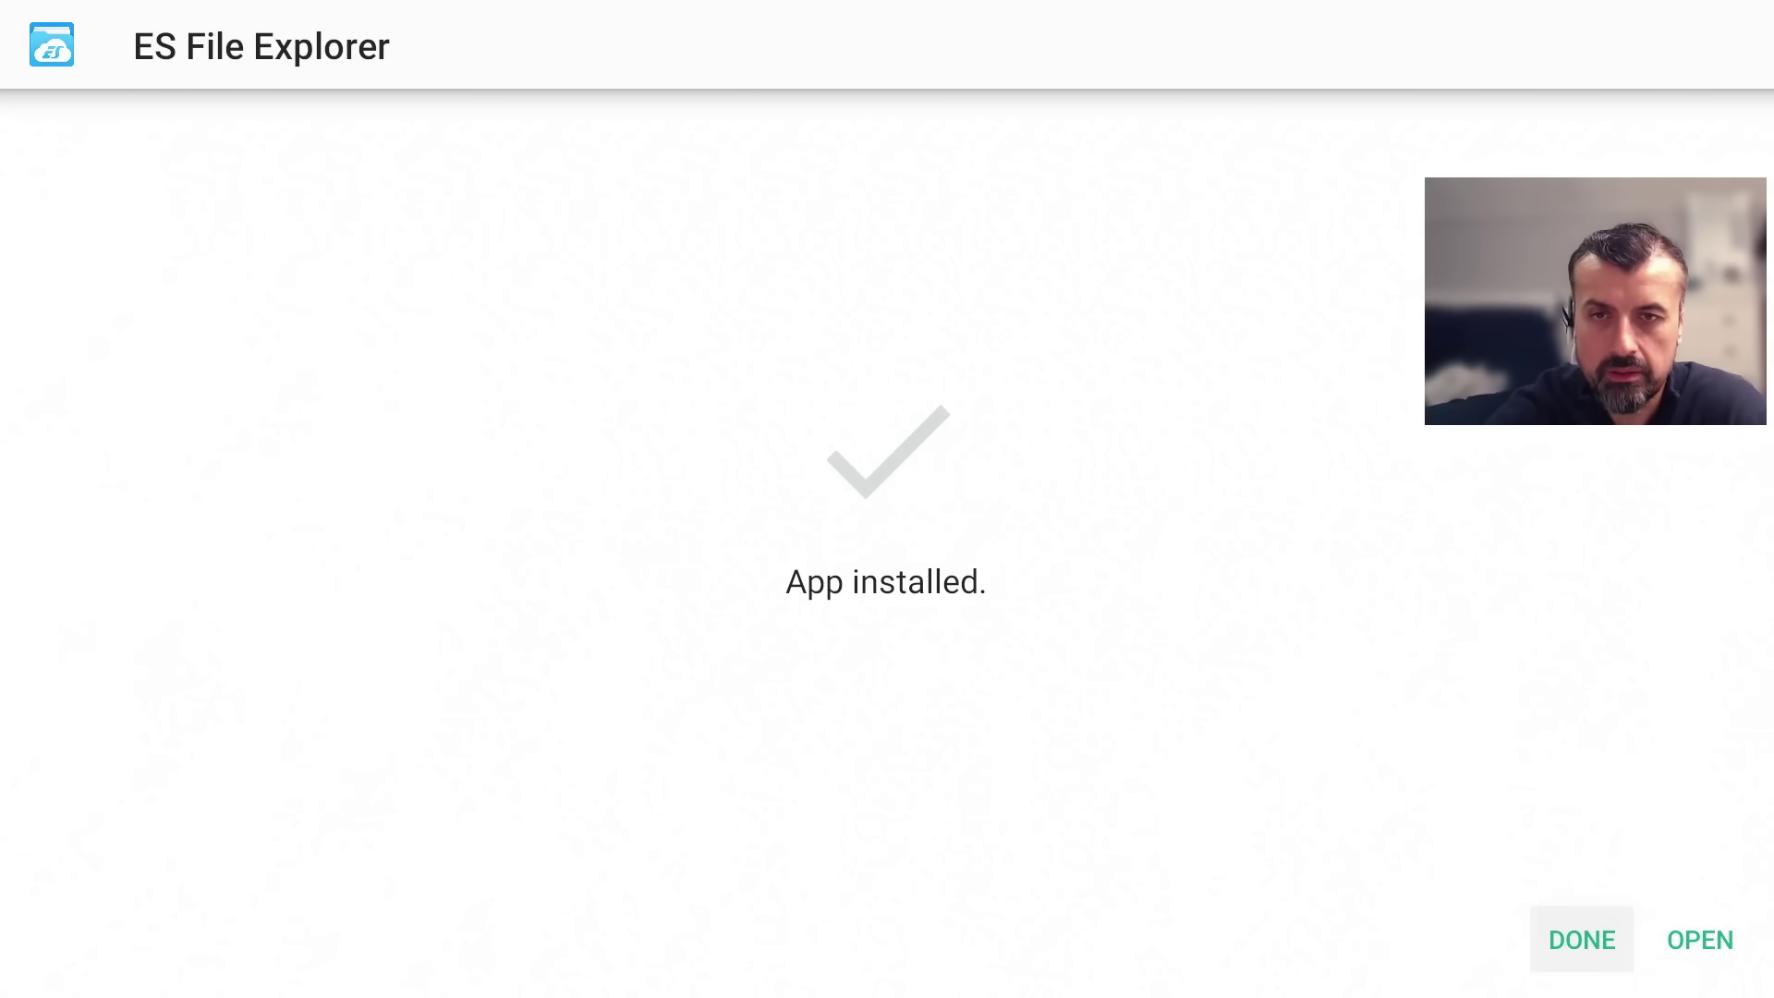
pyautogui.press('Return')
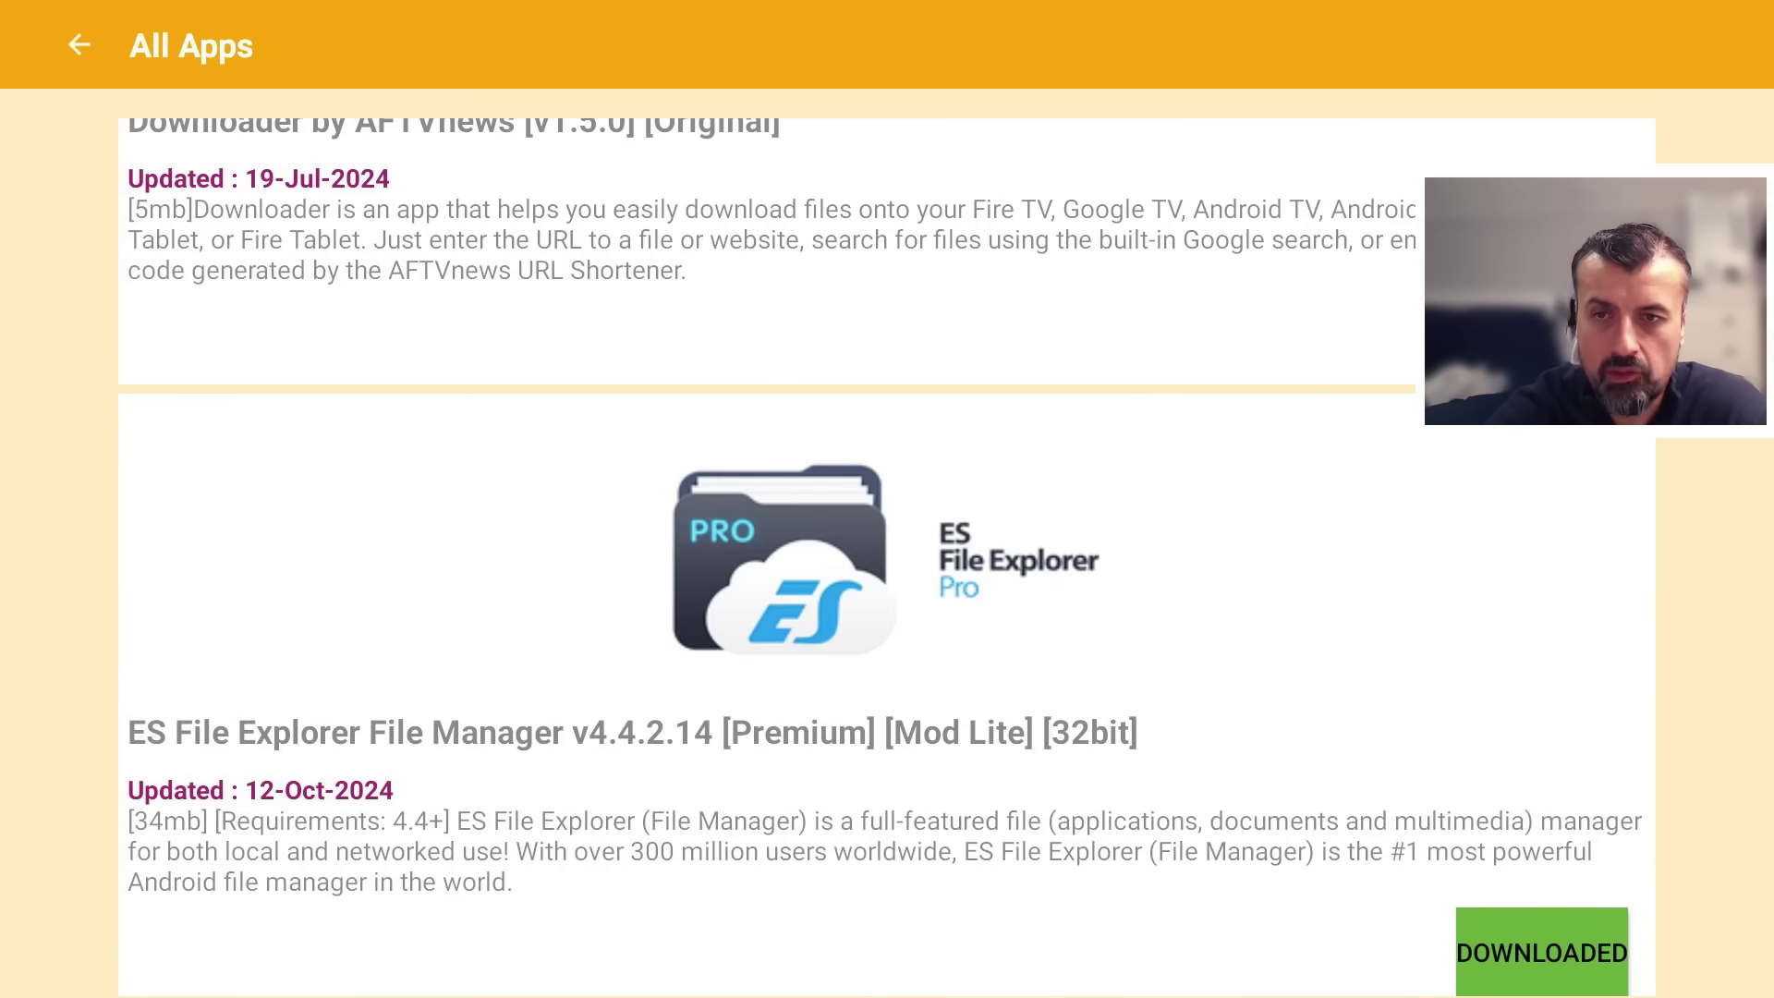
# From the Fire TV home screen's installed-apps list, launch ES File Explorer
pyautogui.press('Home')
pyautogui.press('Left')
pyautogui.press('Left')
pyautogui.press('Left')
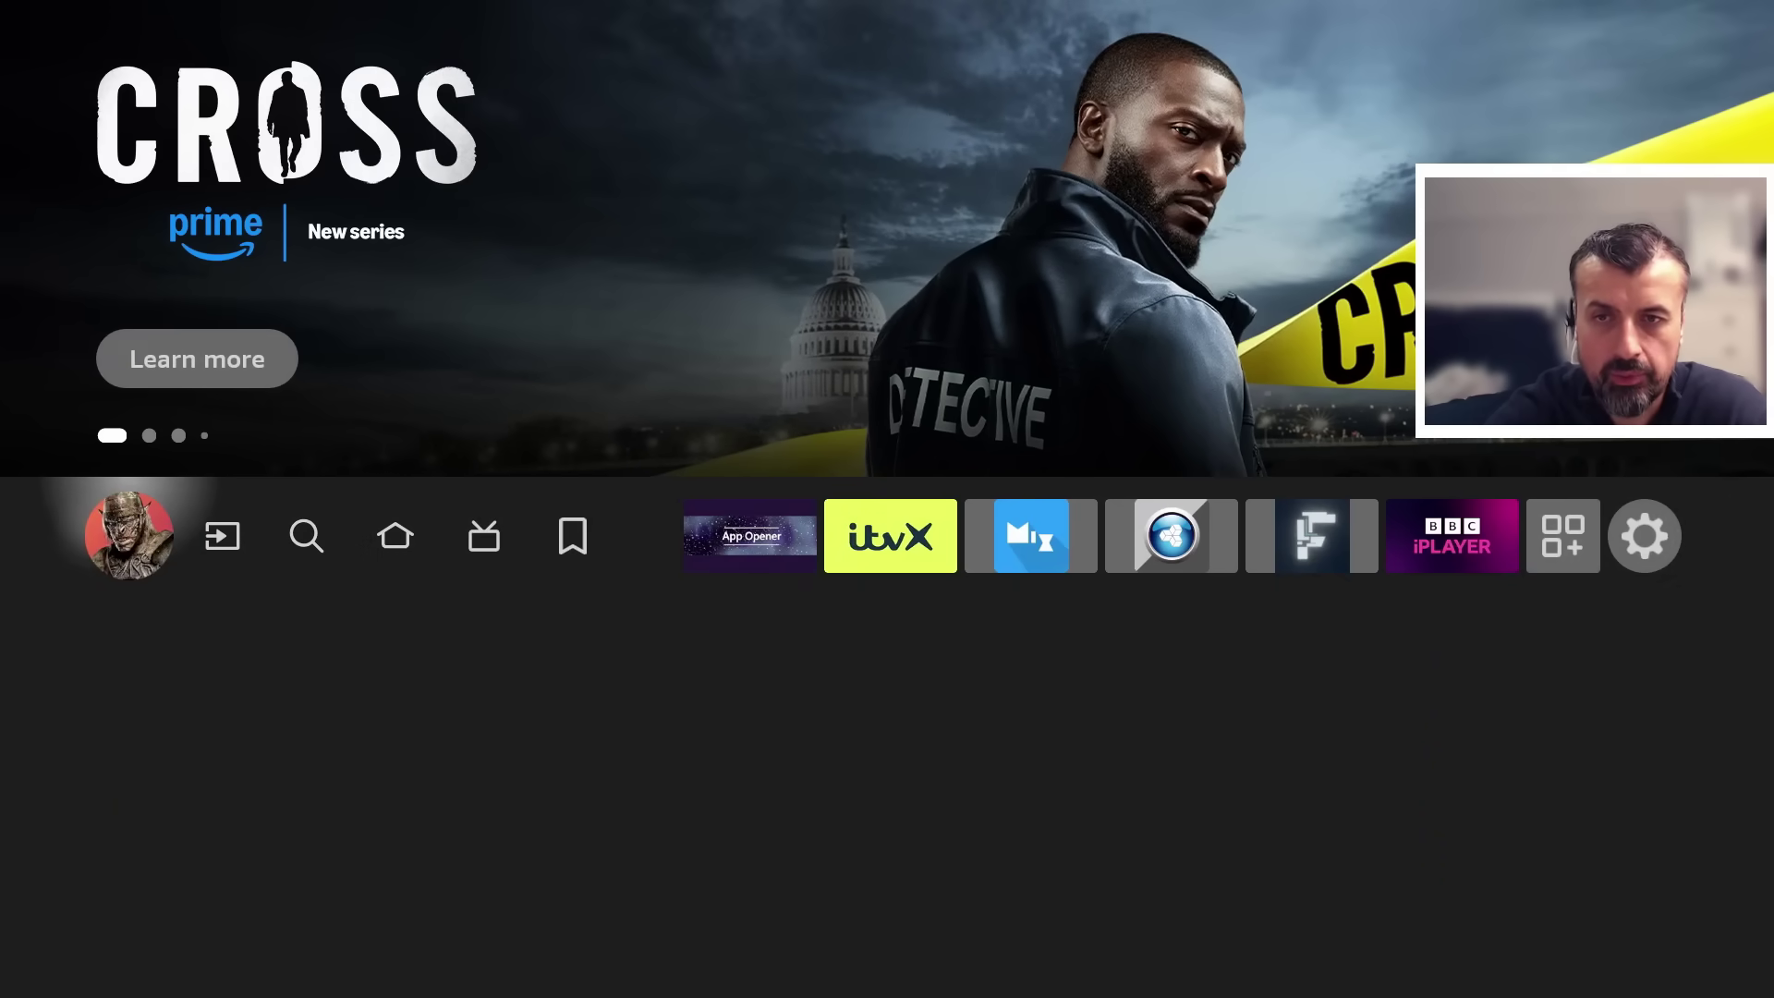
pyautogui.press('Left')
pyautogui.press('Left')
pyautogui.press('Return')
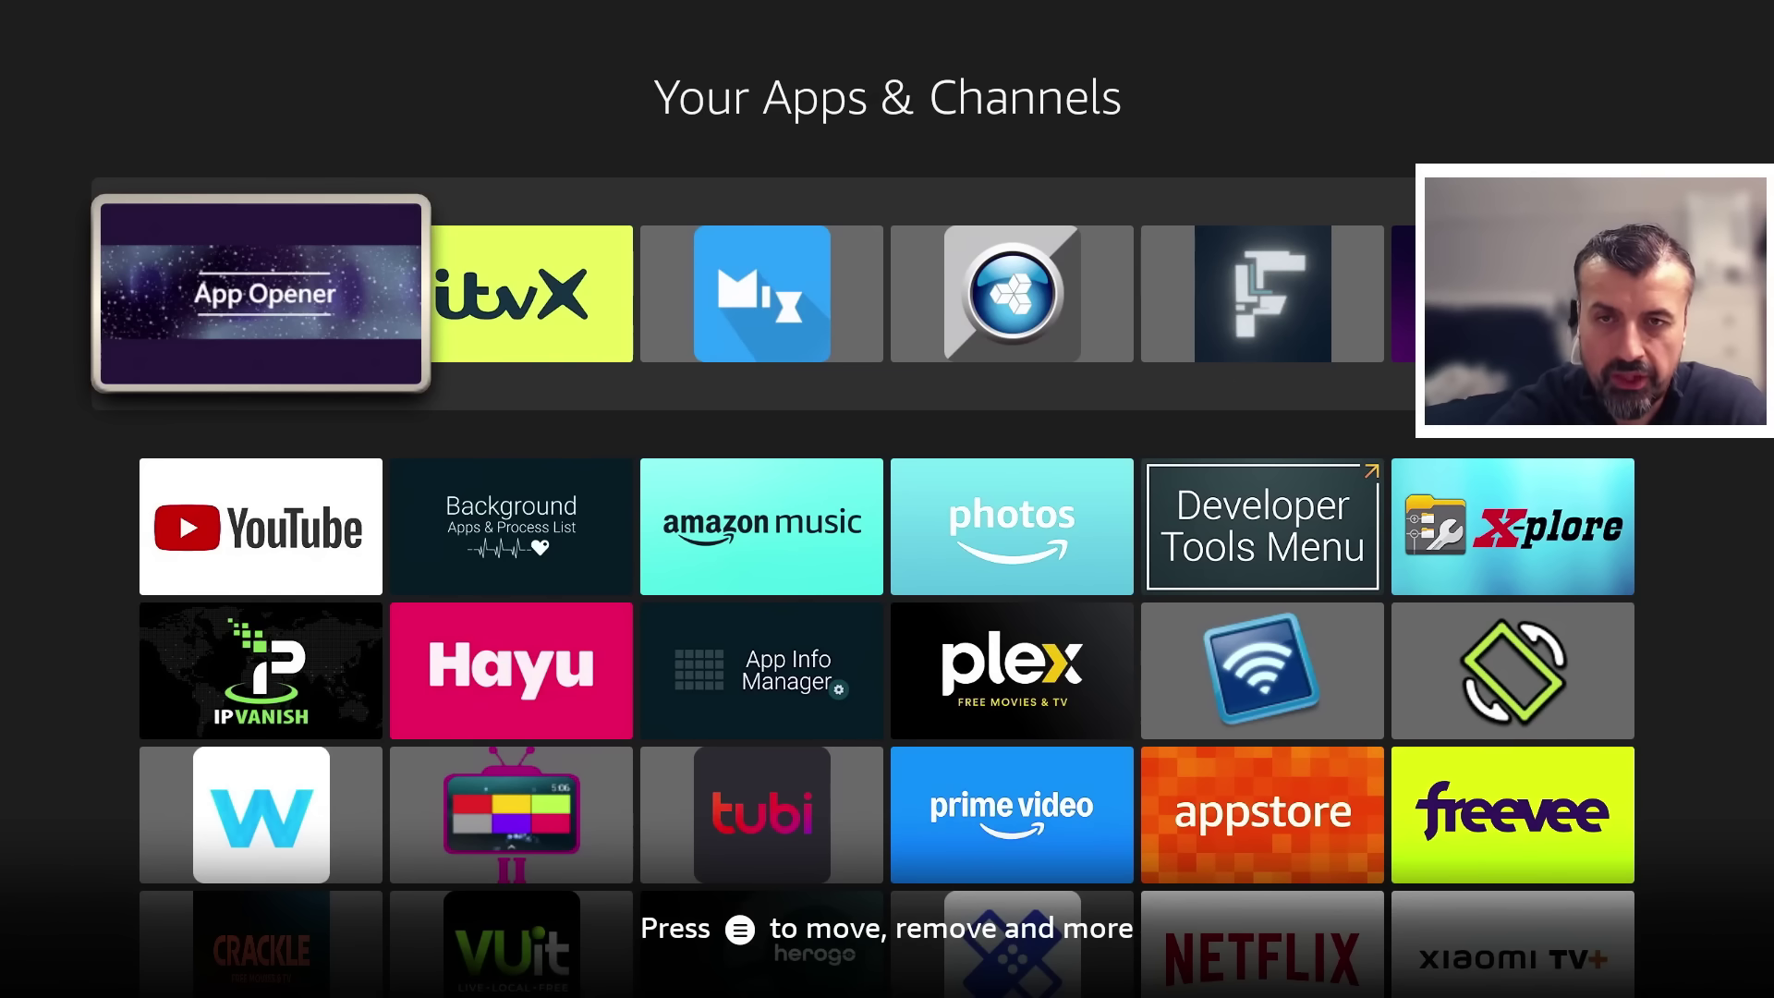
pyautogui.press('Down')
pyautogui.press('Down')
pyautogui.press('Down')
pyautogui.press('Down')
pyautogui.press('Down')
pyautogui.press('Left')
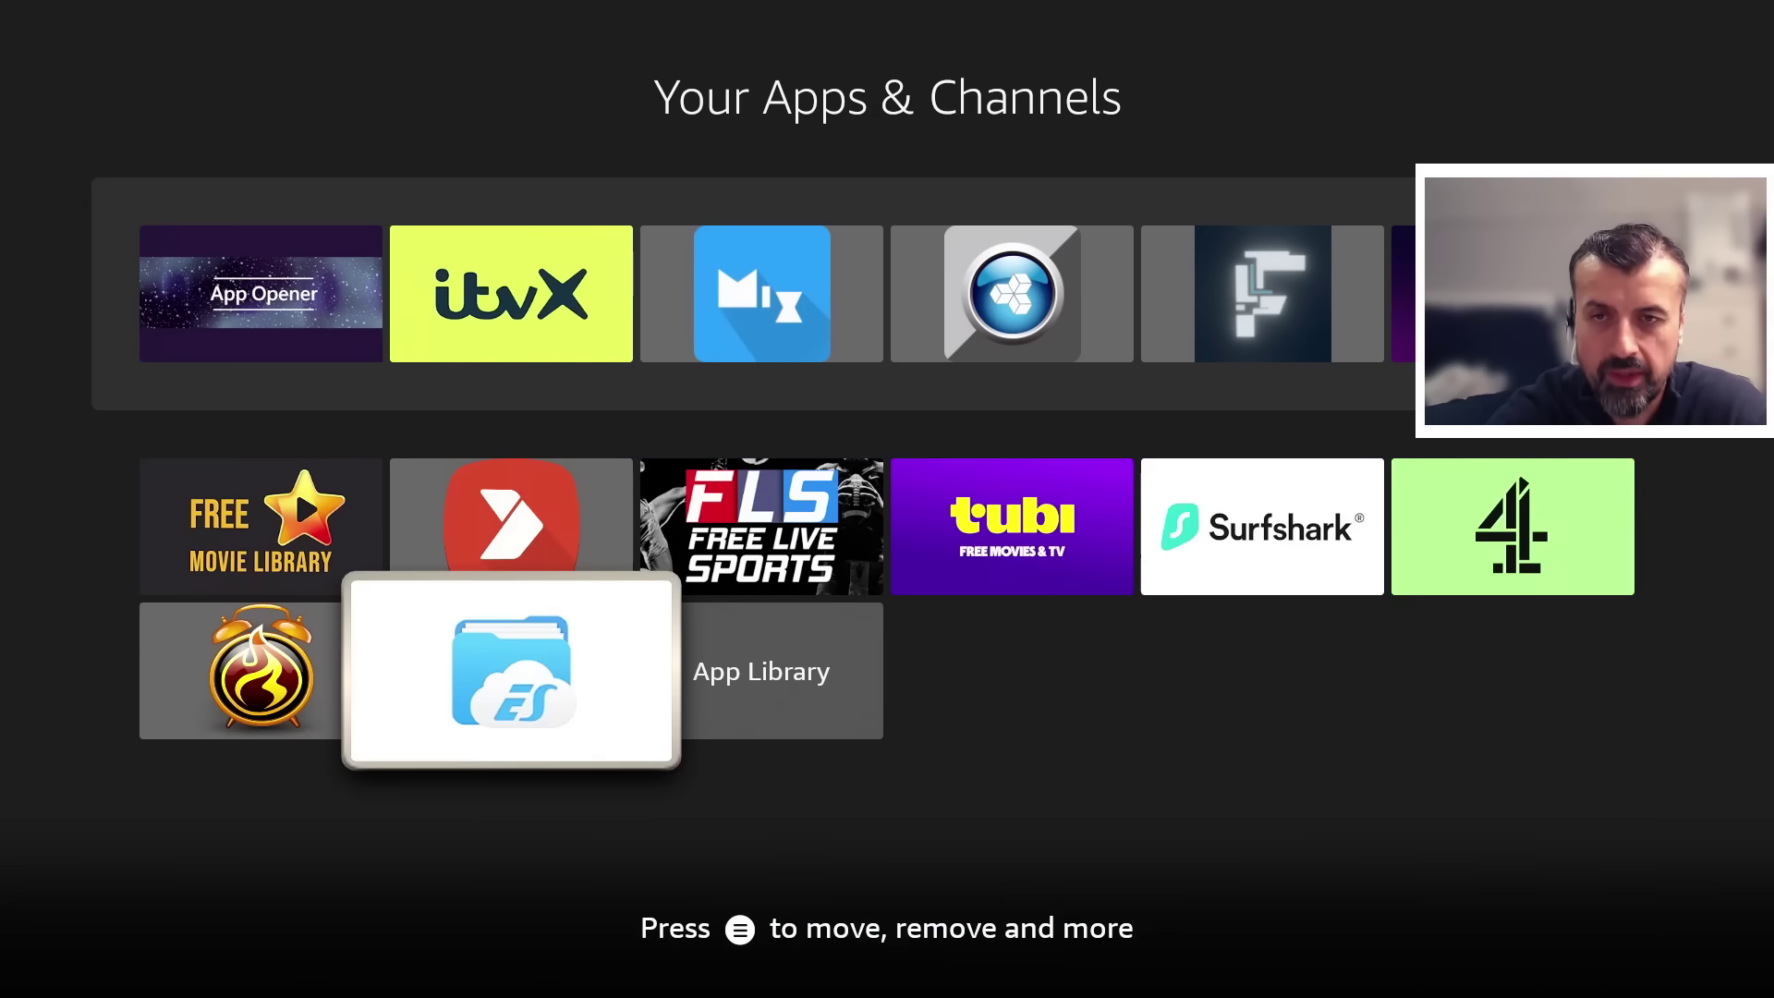
pyautogui.press('Return')
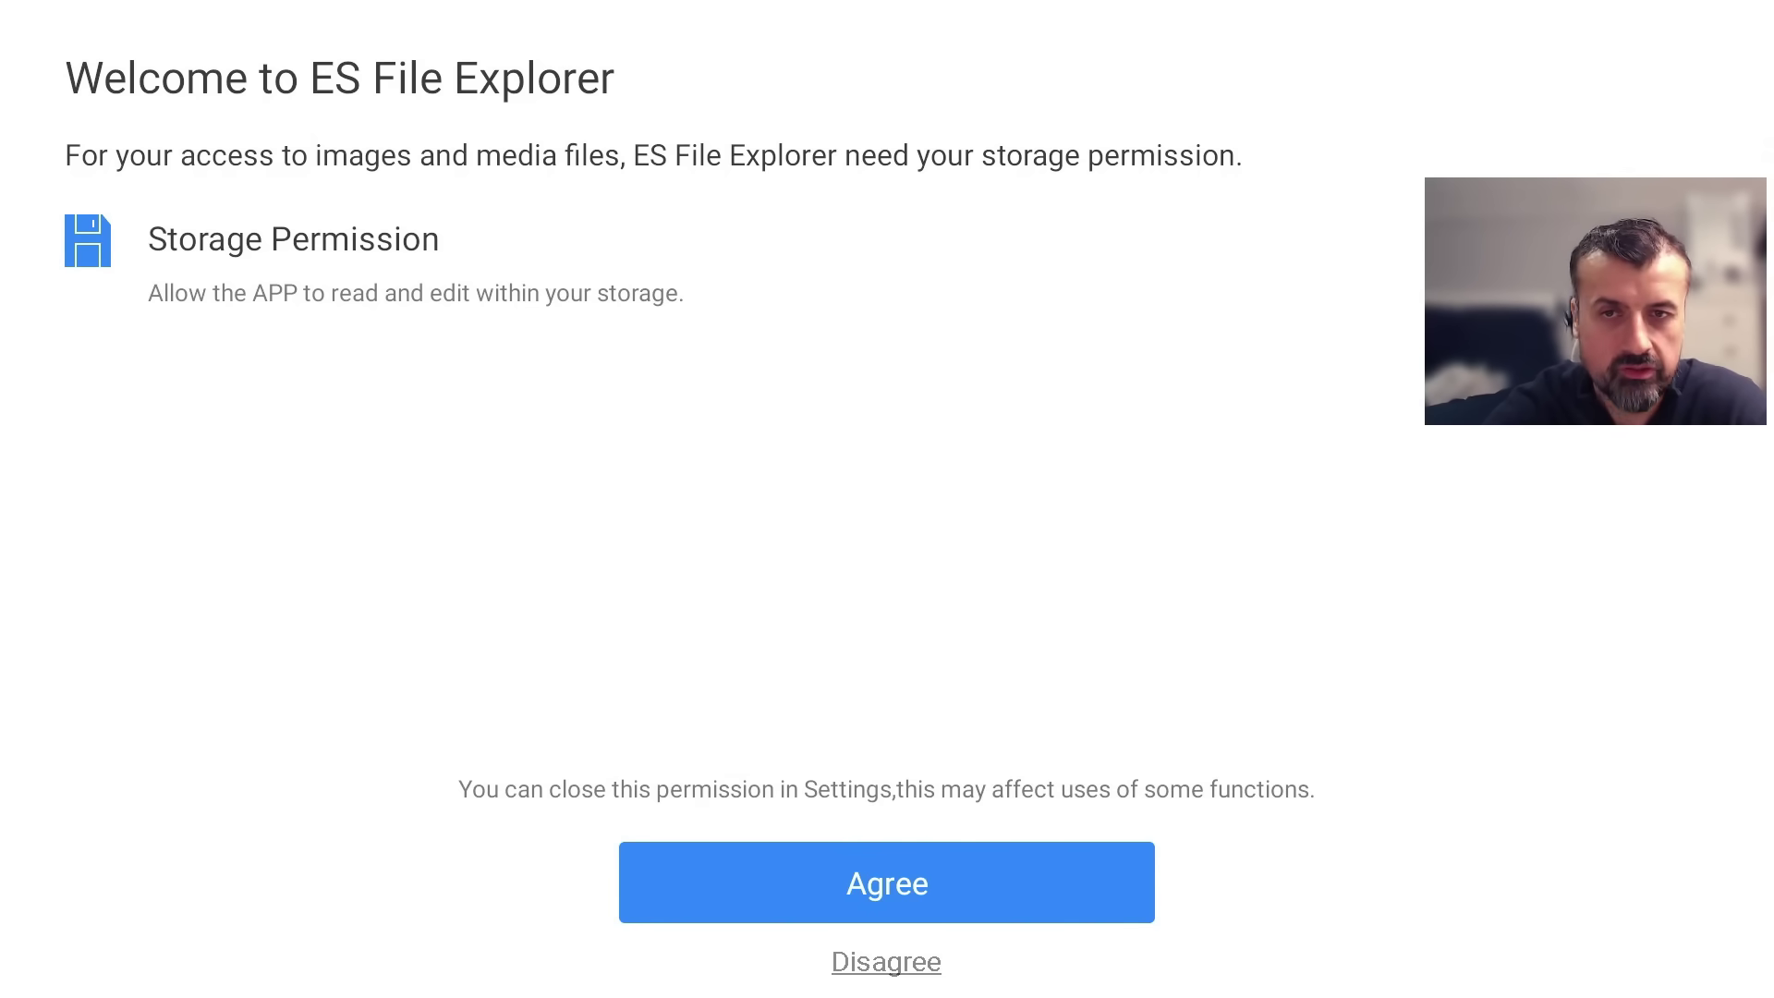
# Agree to ES File Explorer's storage permission, then return to APKTime's categories near APK Seekers
pyautogui.press('Down')
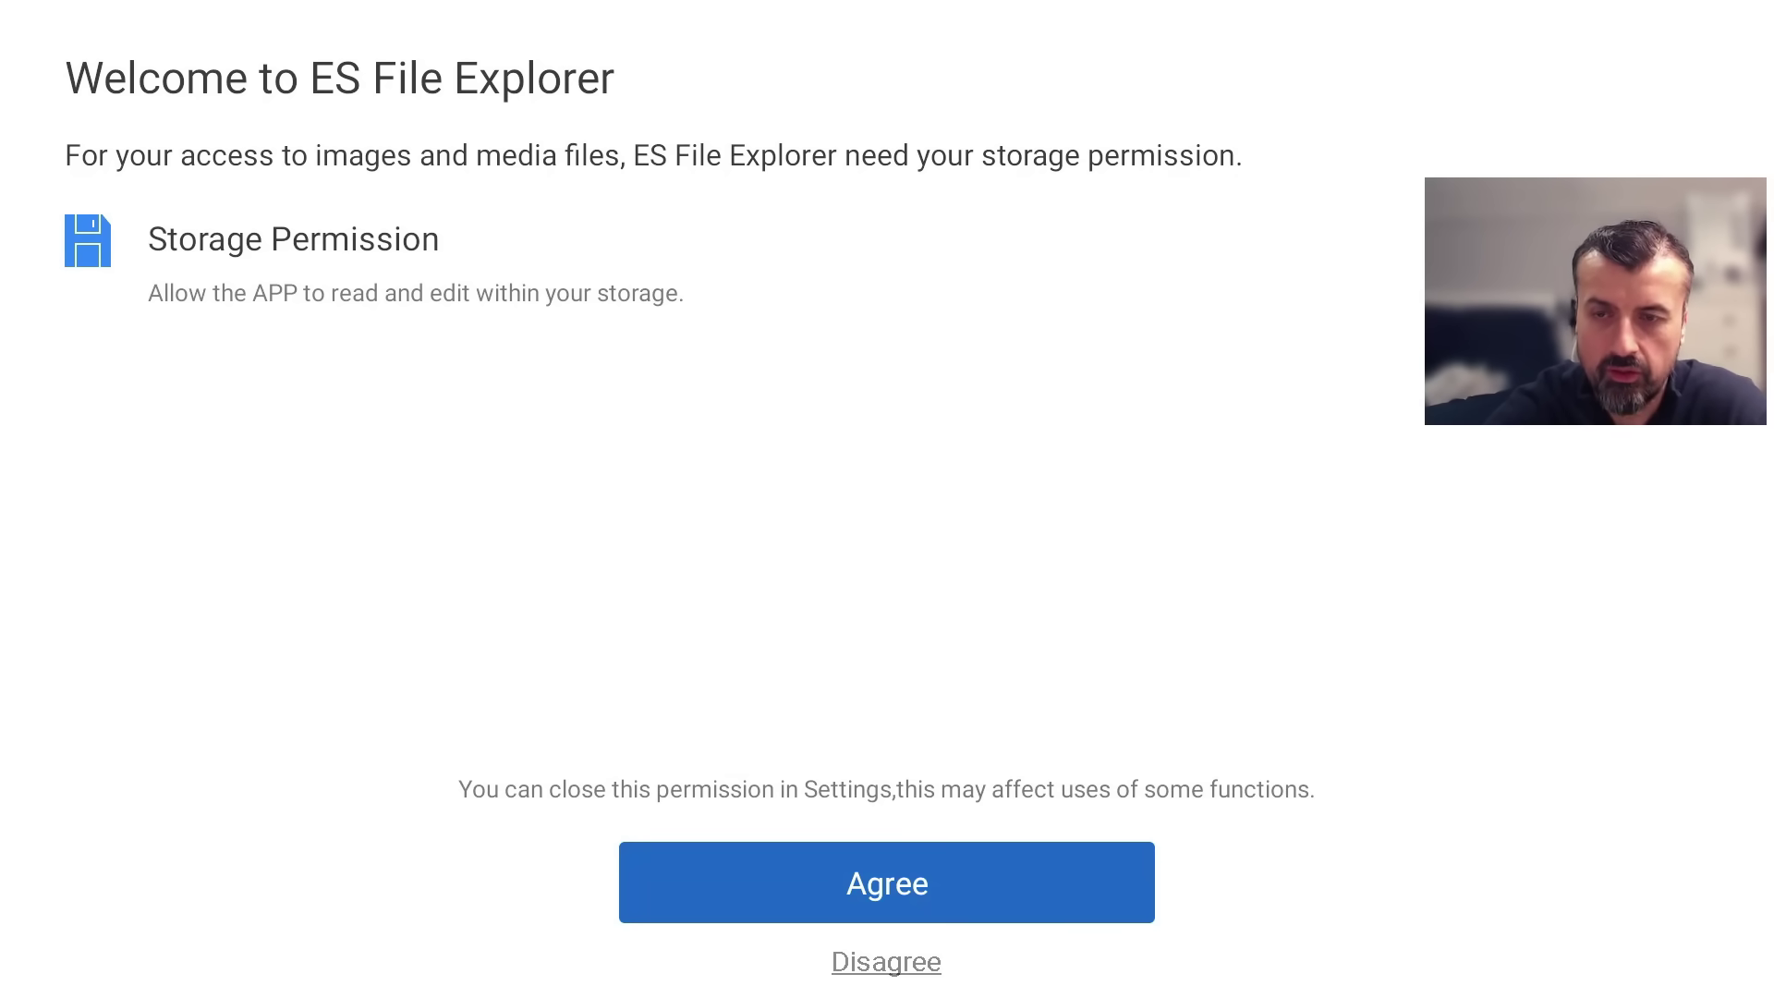
pyautogui.press('Return')
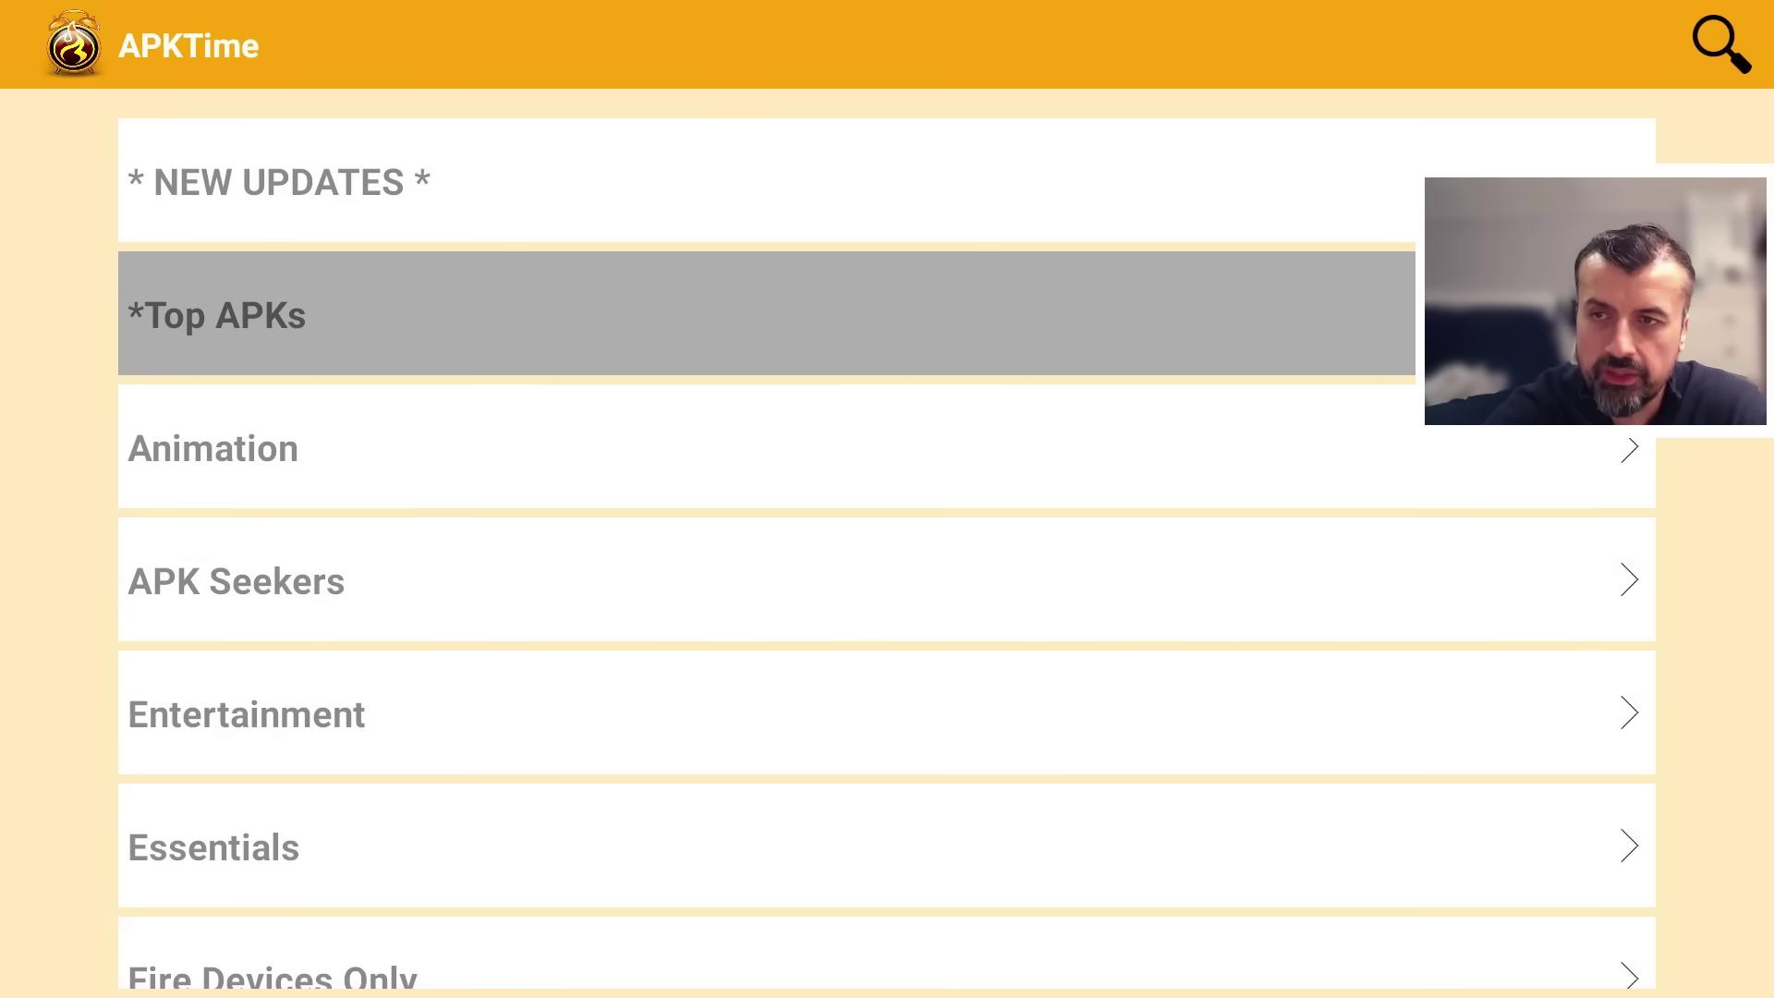
pyautogui.press('Down')
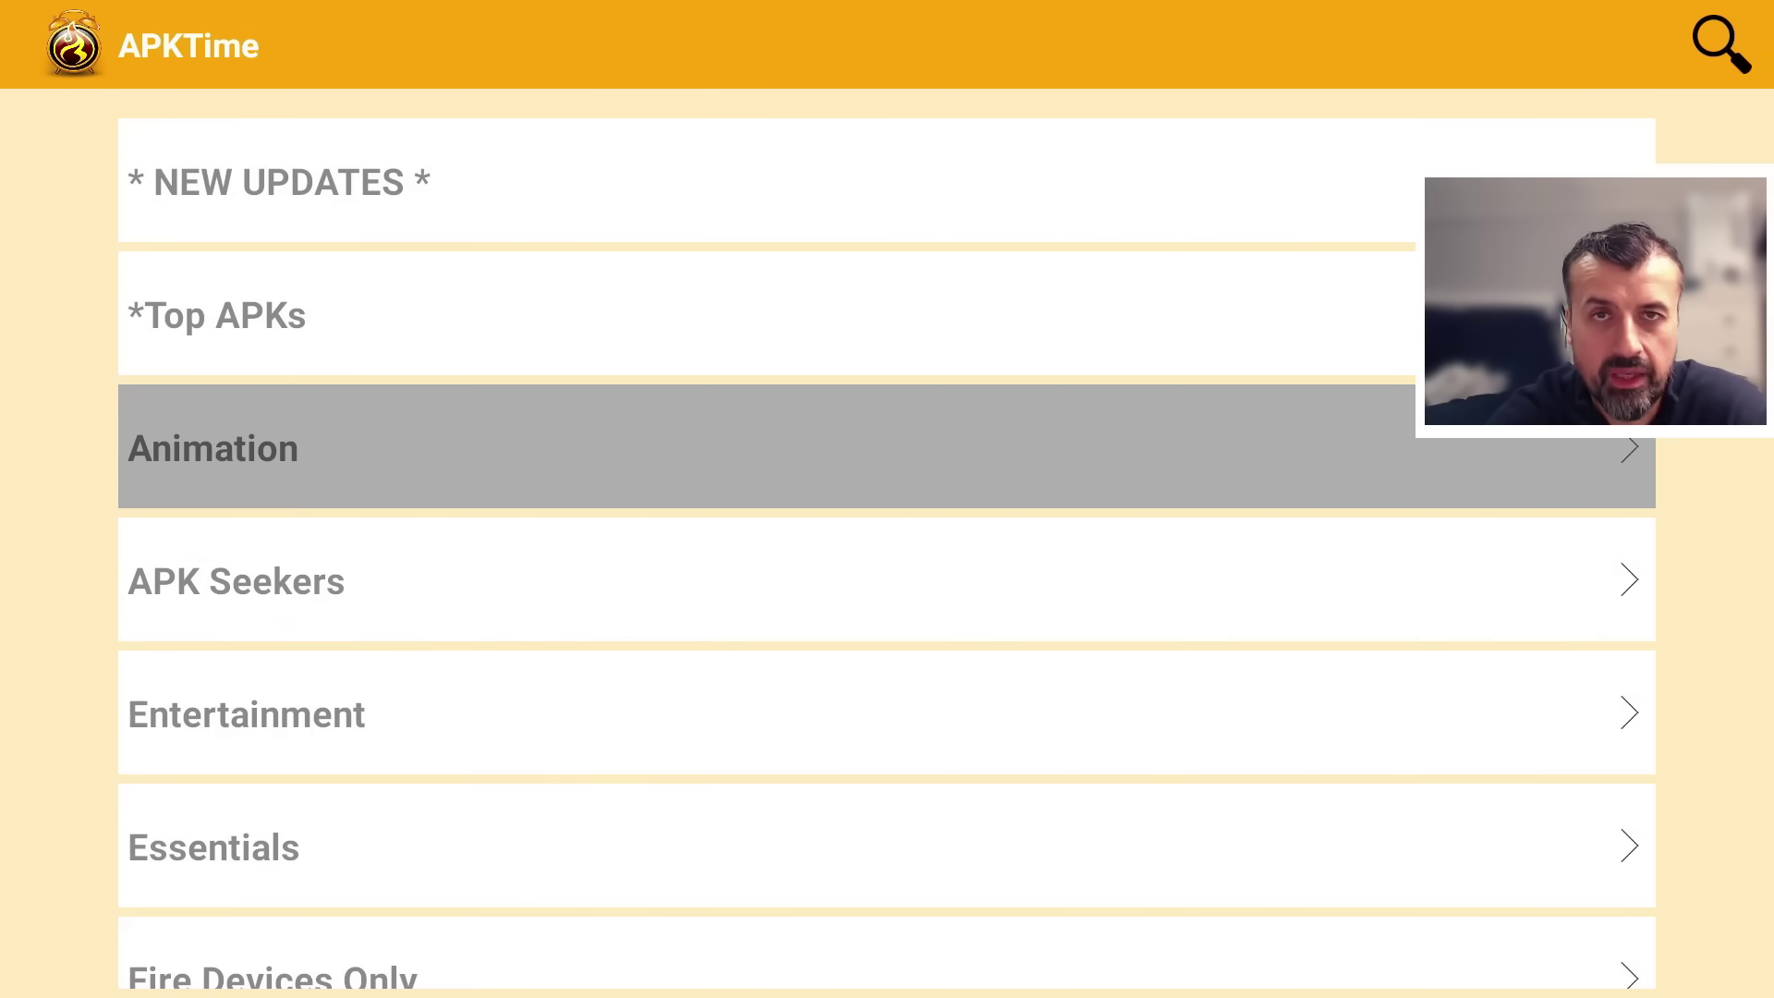
pyautogui.press('Down')
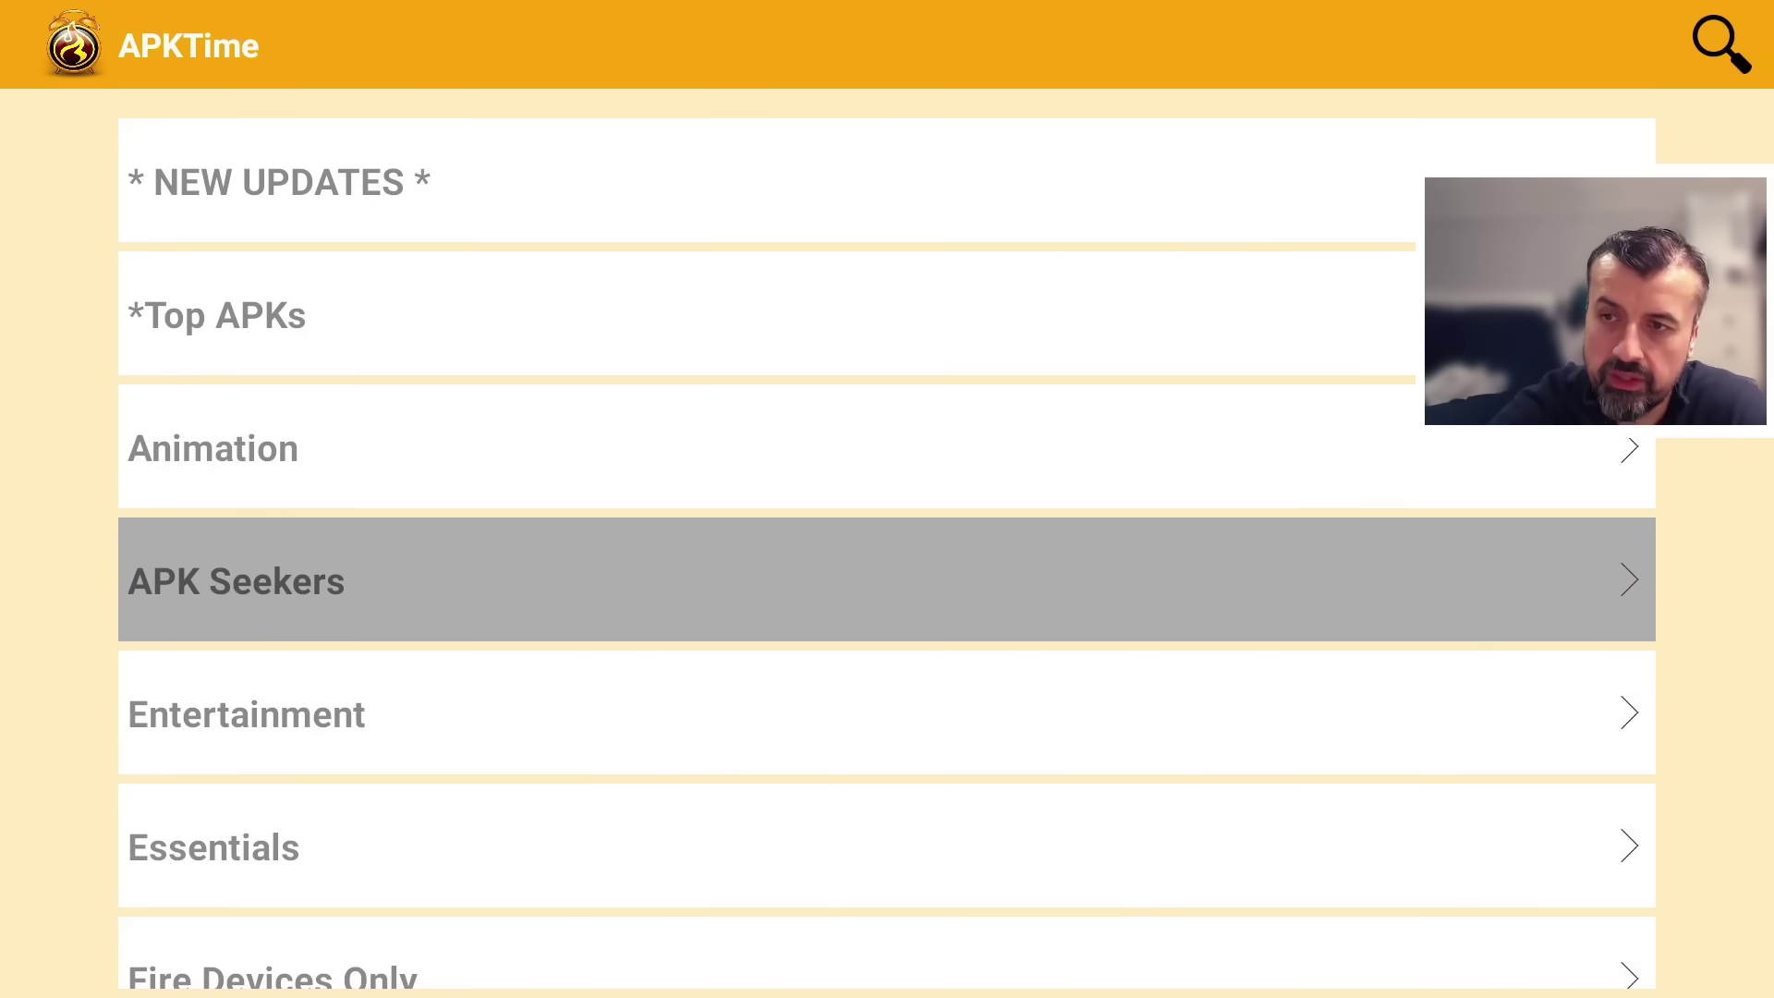